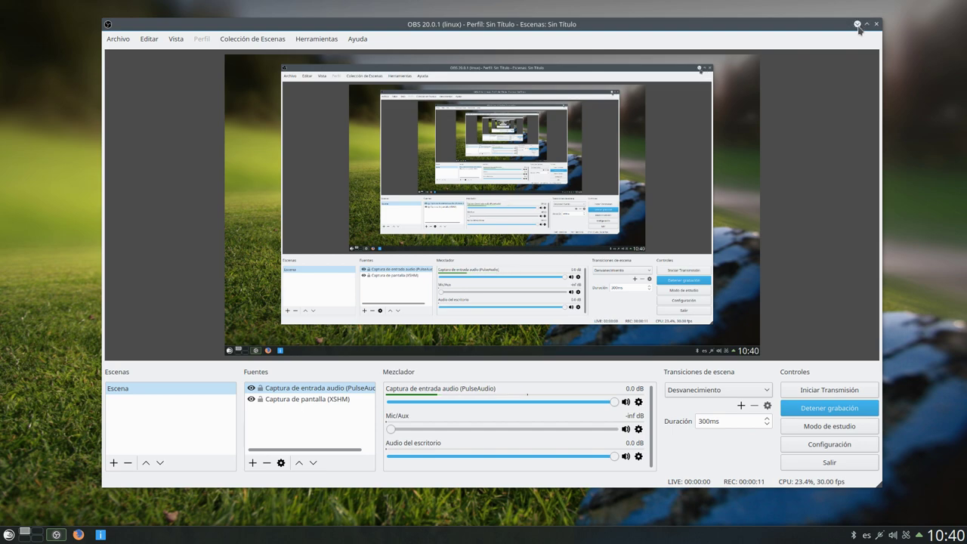
Switch to KInfocenter, move its window away from the screen corner to review the system information, and close it
left_click(867, 24)
left_click(101, 535)
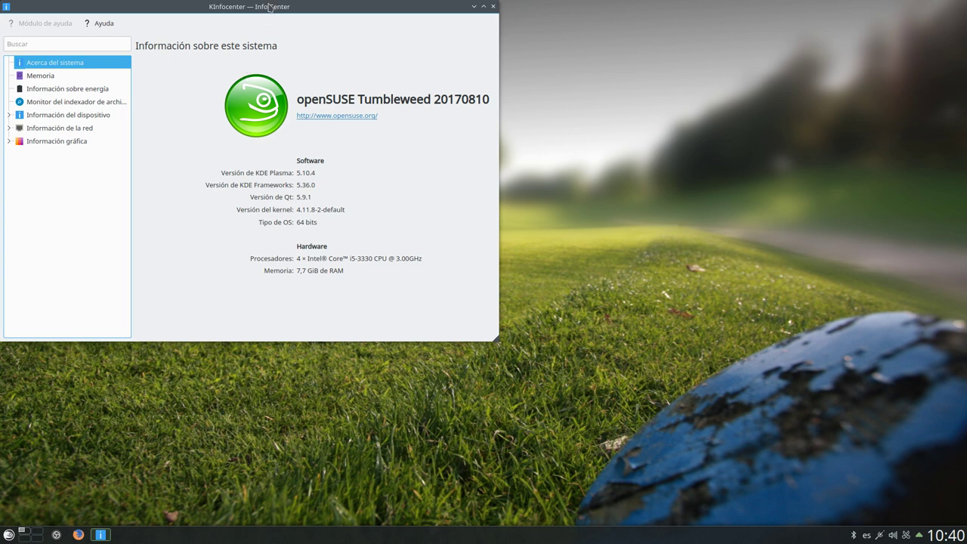
left_click_drag(273, 9, 357, 31)
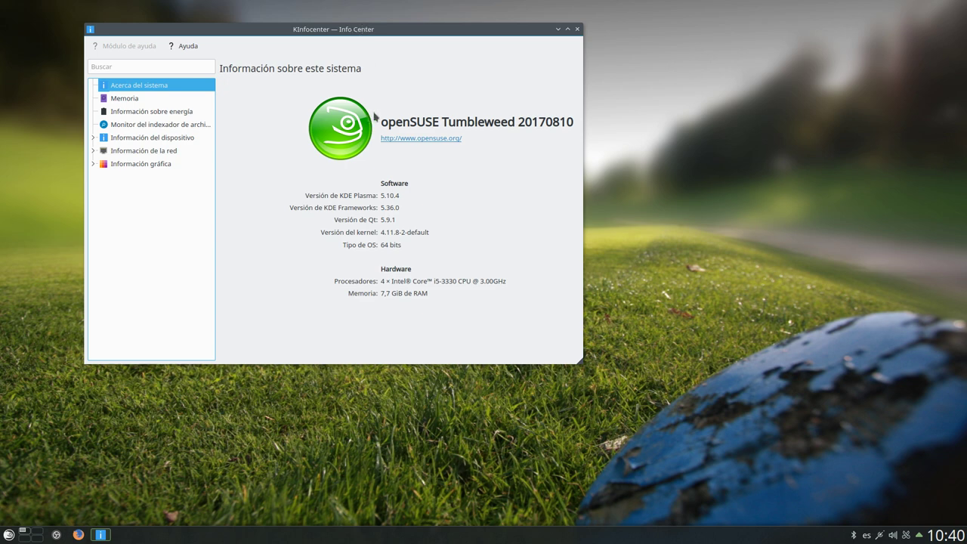
left_click(578, 29)
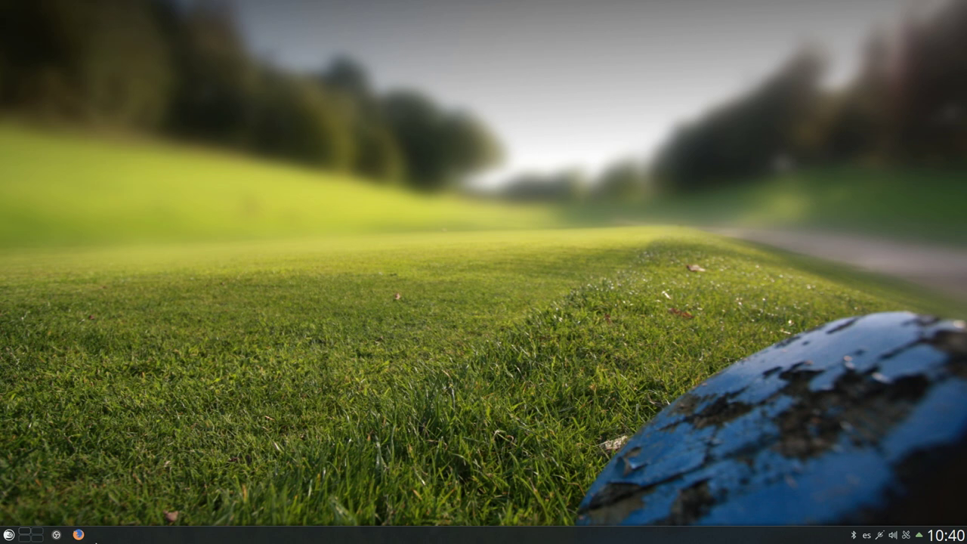
Switch to Firefox, open a blank tab, check the browser version in the About Firefox dialog, and close the dialog
left_click(78, 535)
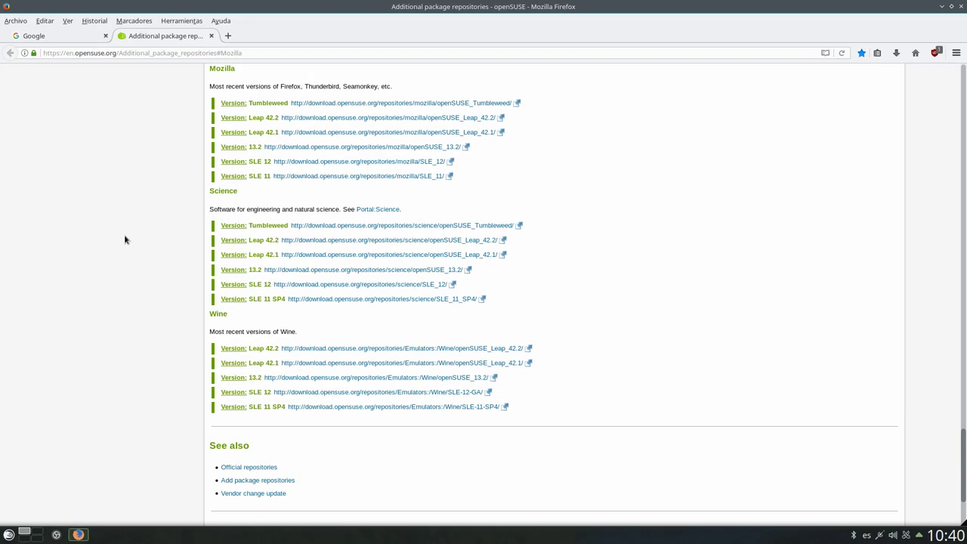
left_click(228, 36)
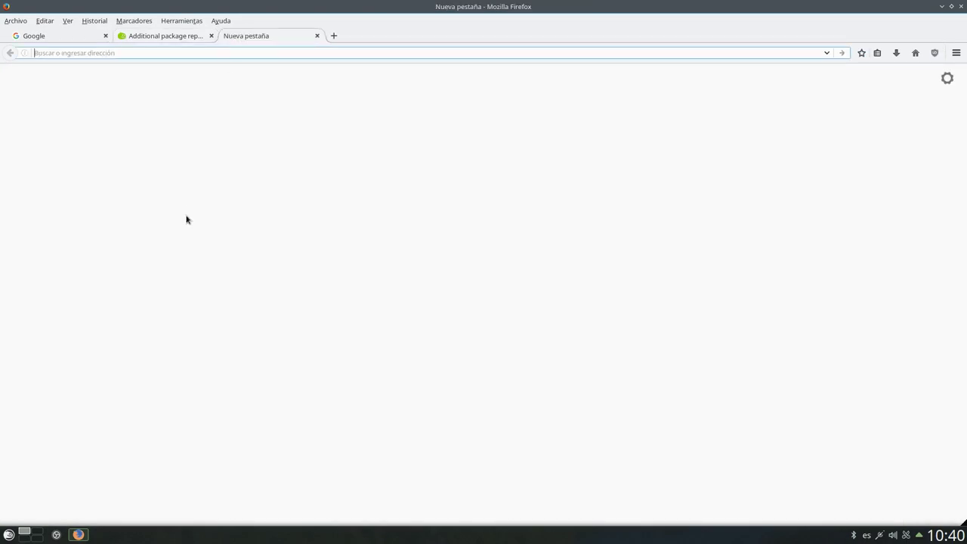
left_click(224, 21)
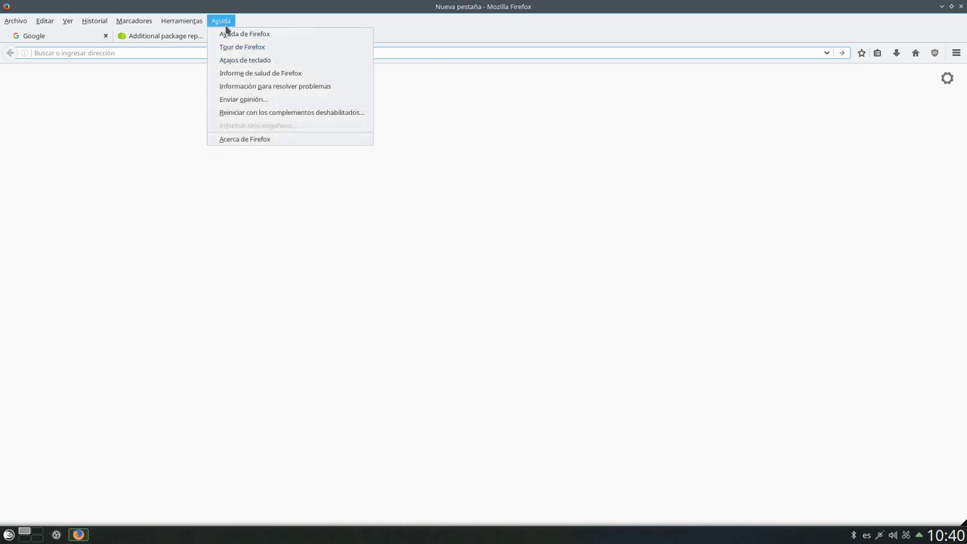
left_click(242, 139)
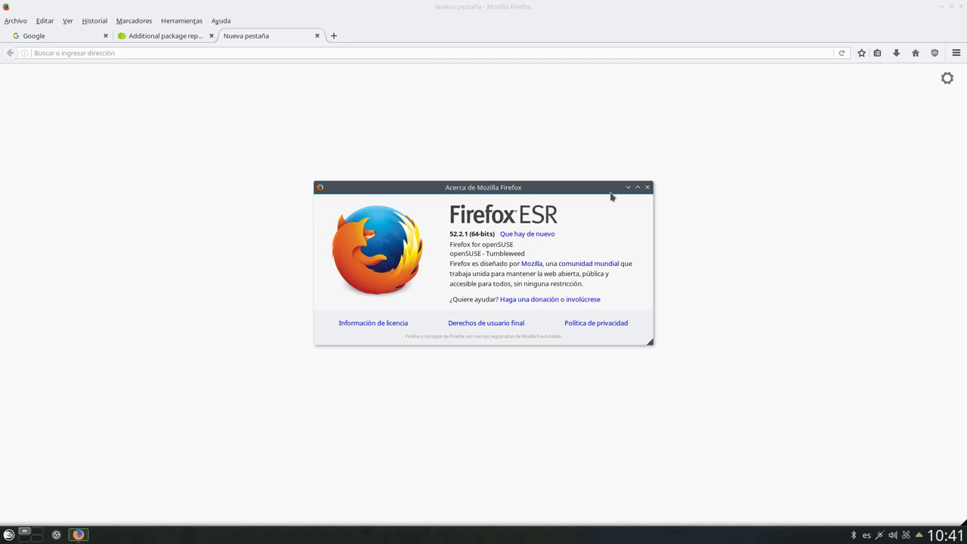
left_click(647, 187)
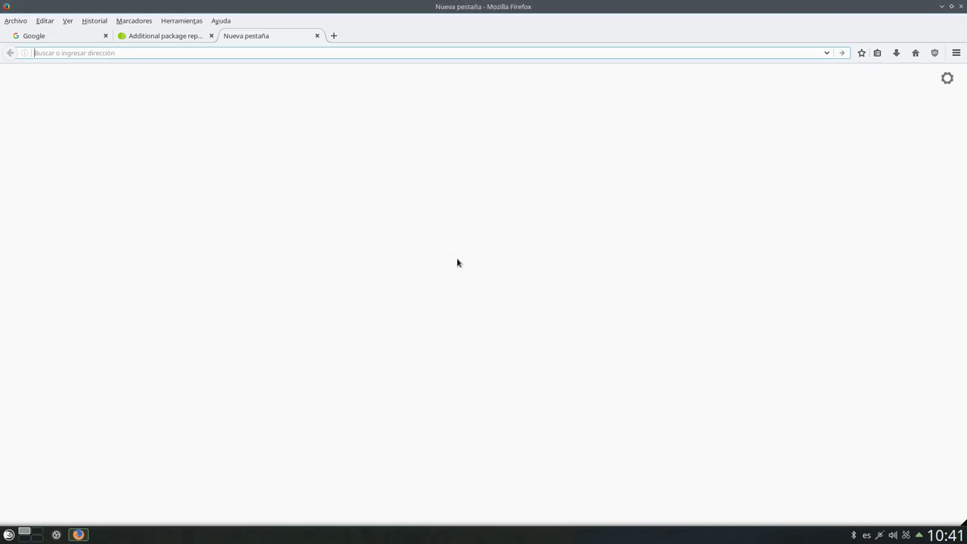
Examine the x86_64 package listing in the Tumbleweed Mozilla repository from the Additional package repositories page, and minimize the browser
left_click(179, 36)
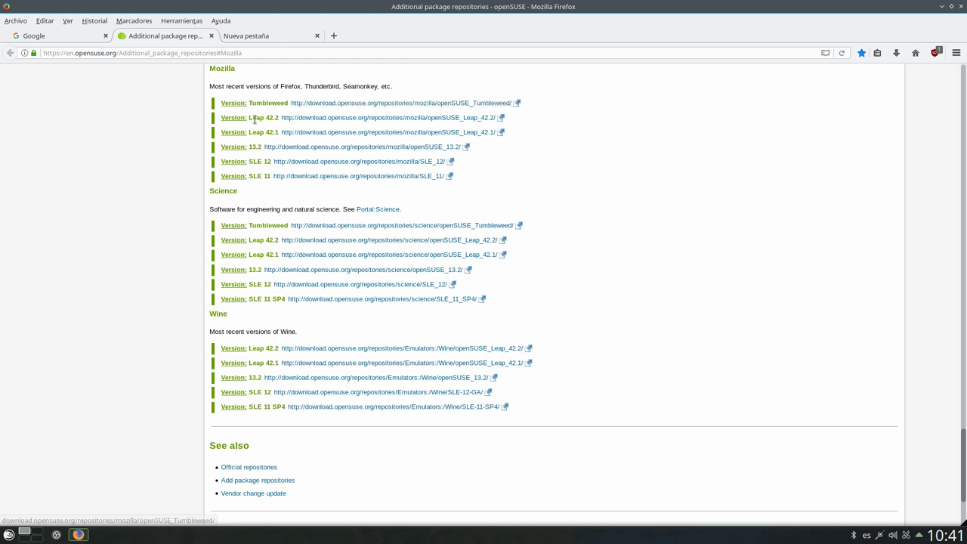
left_click(346, 104)
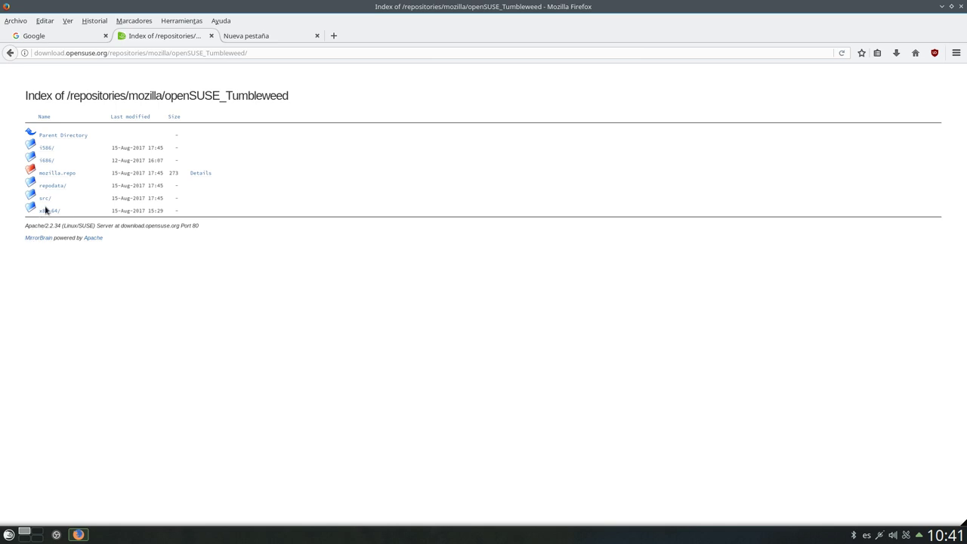
left_click(48, 212)
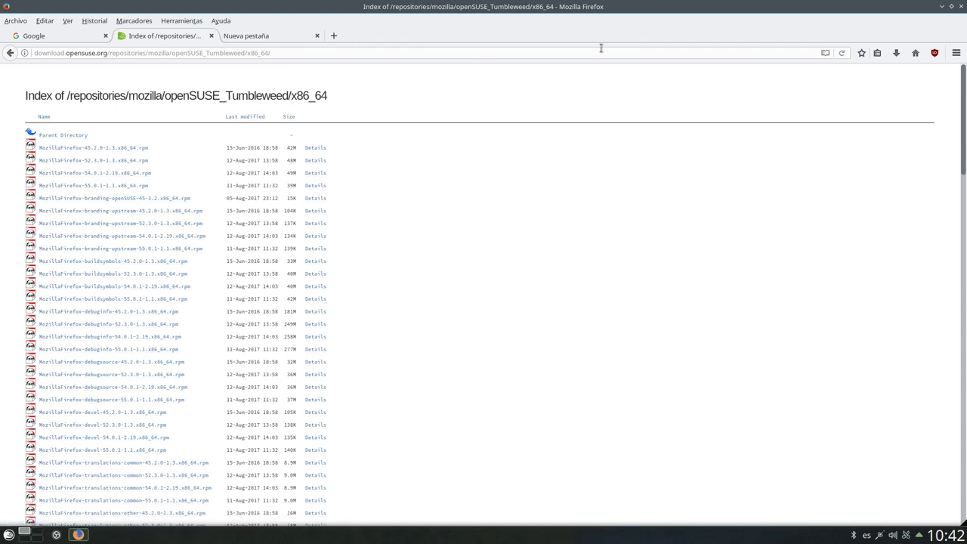
left_click(942, 7)
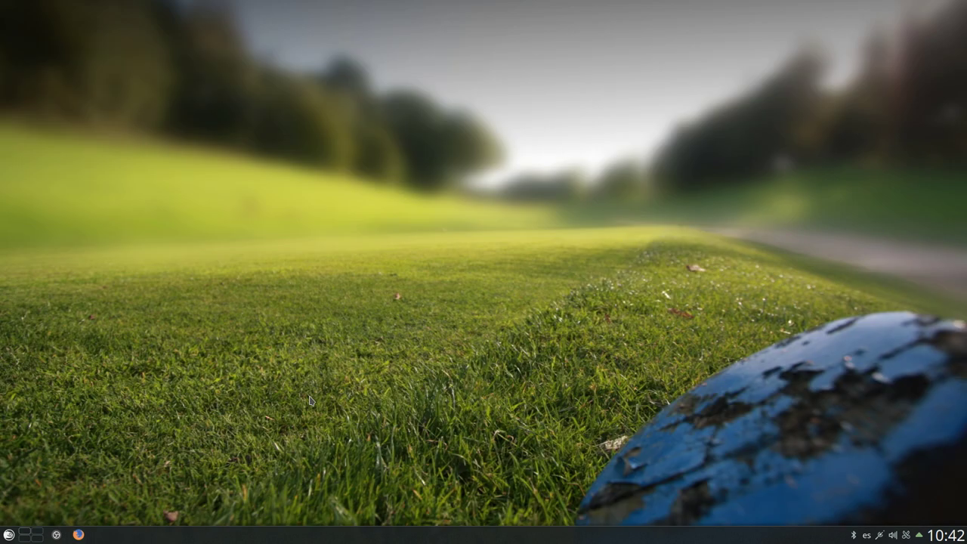
Launch the YaST administrator settings with root privileges, entering the root password and re-entering it when asked
left_click(9, 535)
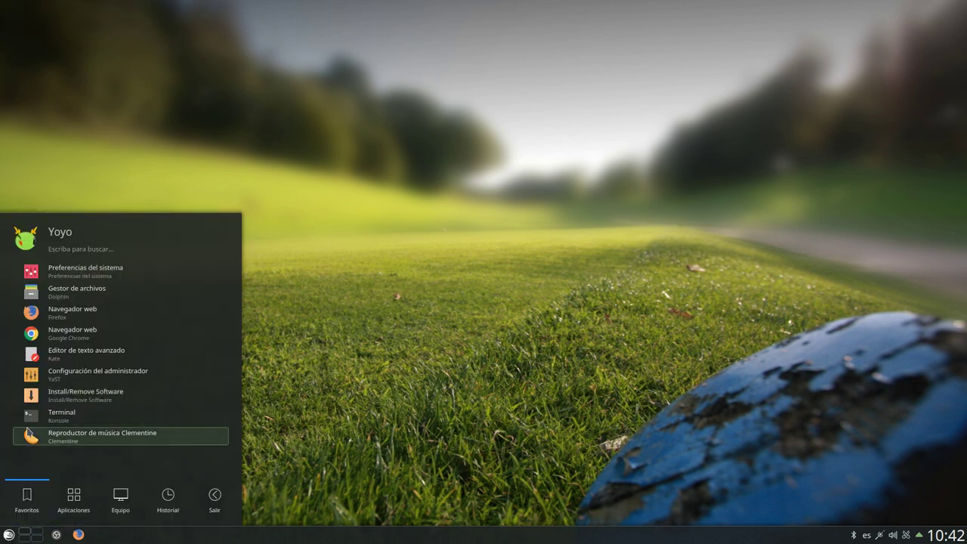
left_click(35, 378)
type("*****")
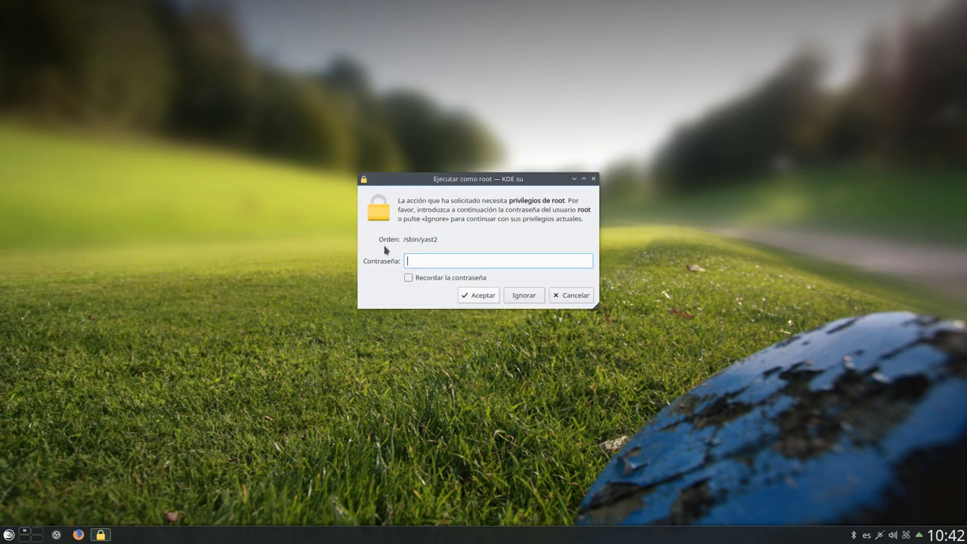
type("****")
key("Return")
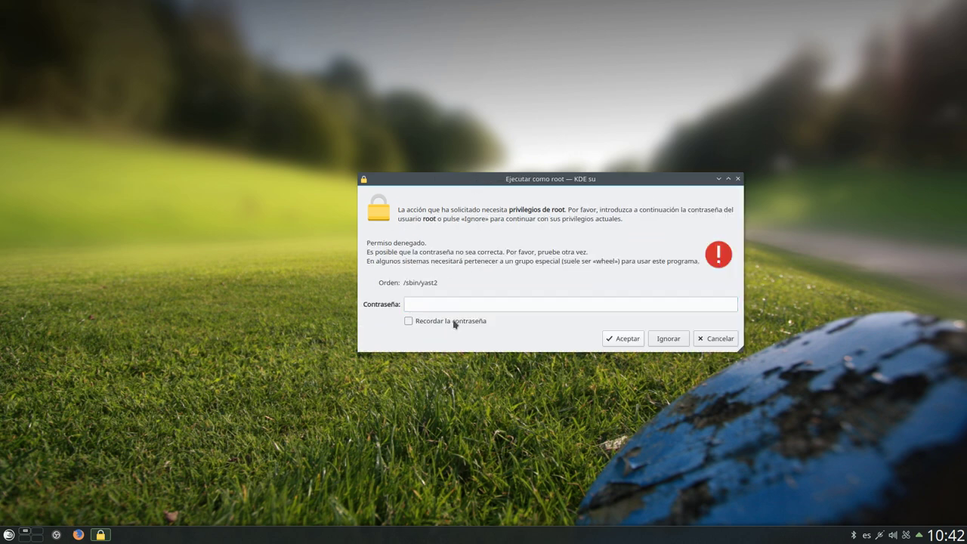
left_click(444, 303)
type("********")
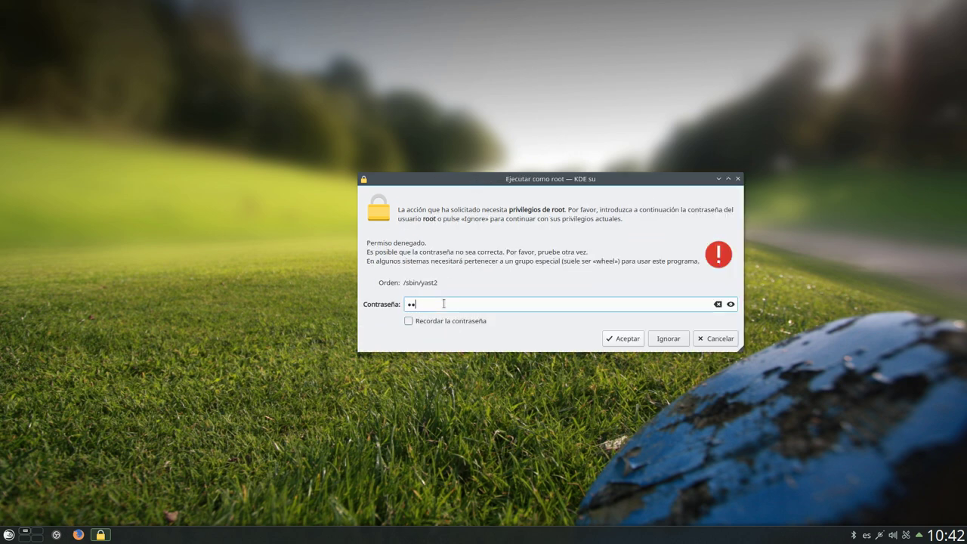
key("Return")
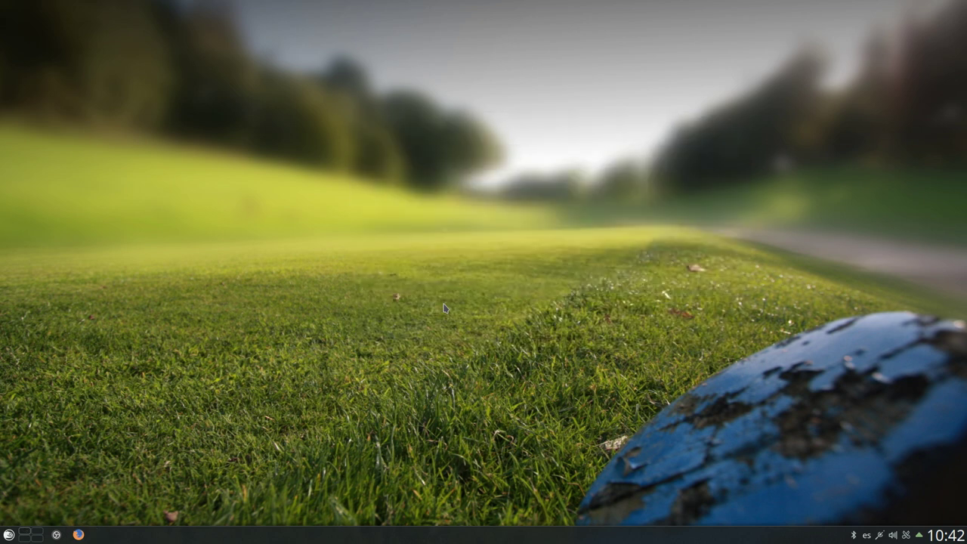
Examine the Mozilla entry in YaST's software repositories, leave without changes, and close YaST
left_click(463, 102)
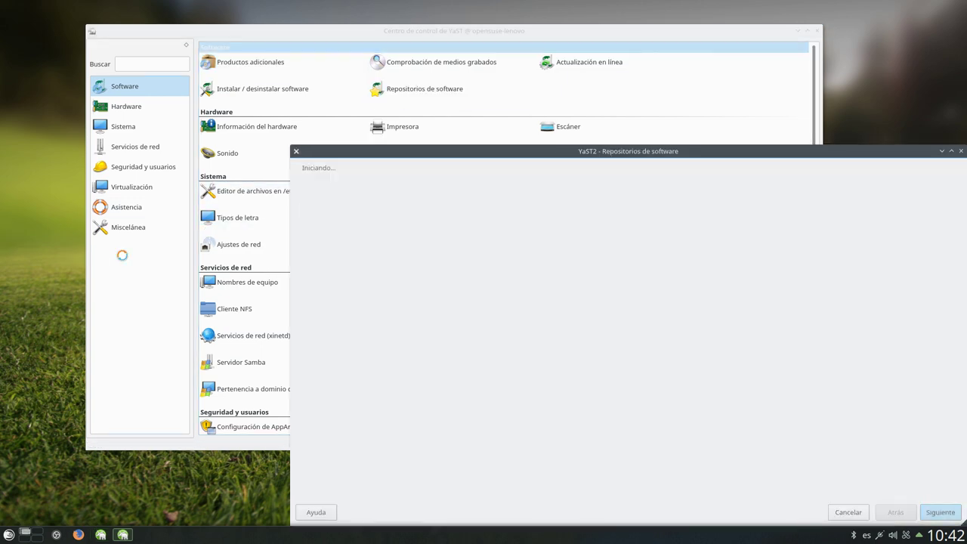
left_click_drag(531, 146, 314, 36)
left_click(296, 134)
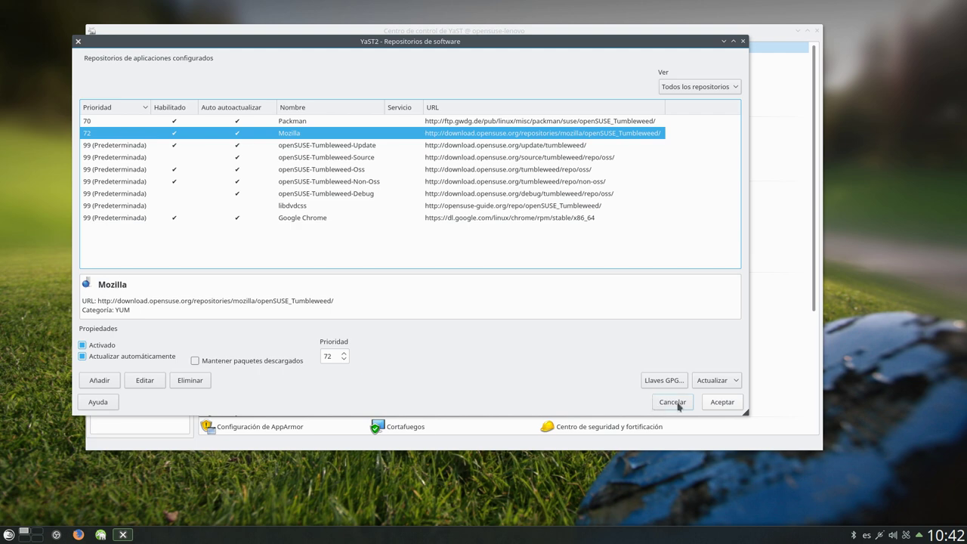
left_click(673, 402)
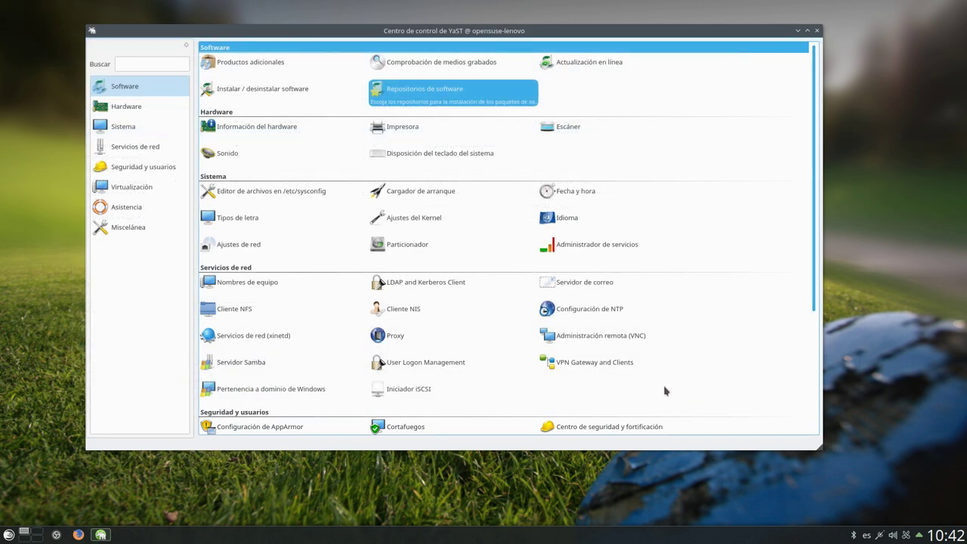
left_click(818, 30)
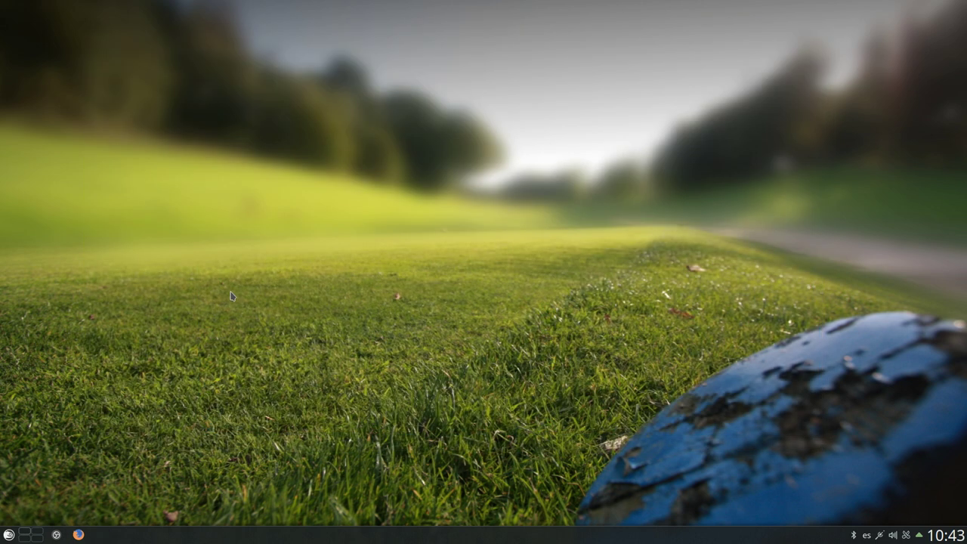
Switch to Firefox, return the repository listing to openSUSE_Tumbleweed, and show the About Firefox dialog from the blank tab
left_click(77, 535)
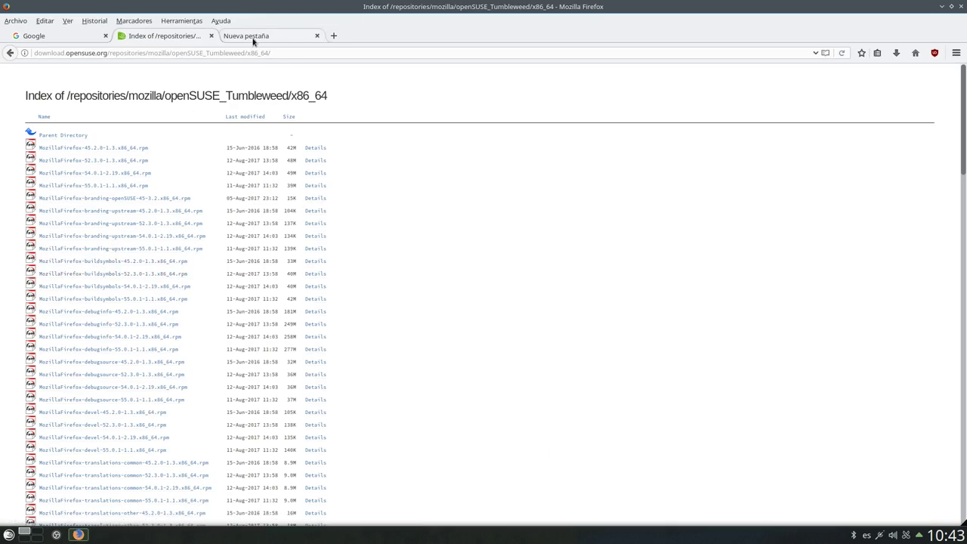
left_click(10, 53)
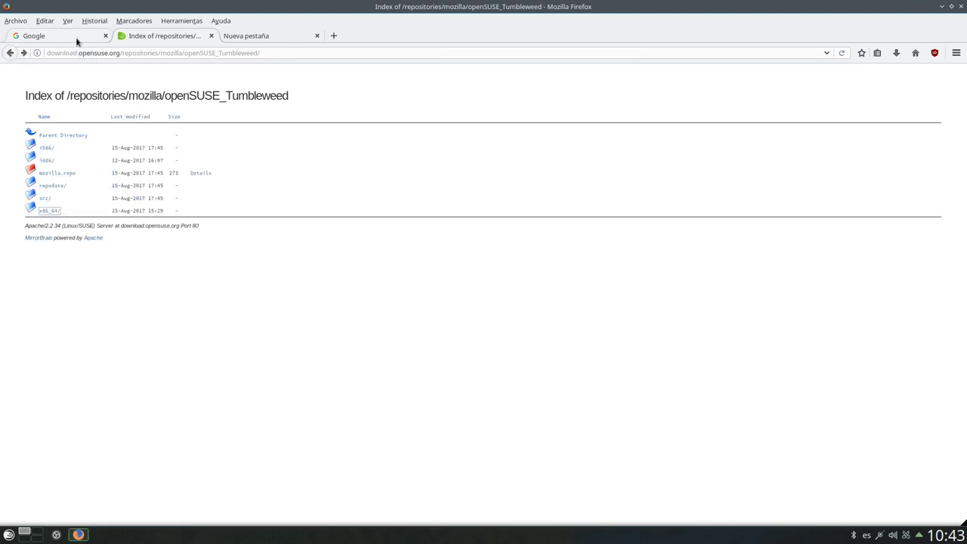
left_click(75, 38)
left_click(257, 36)
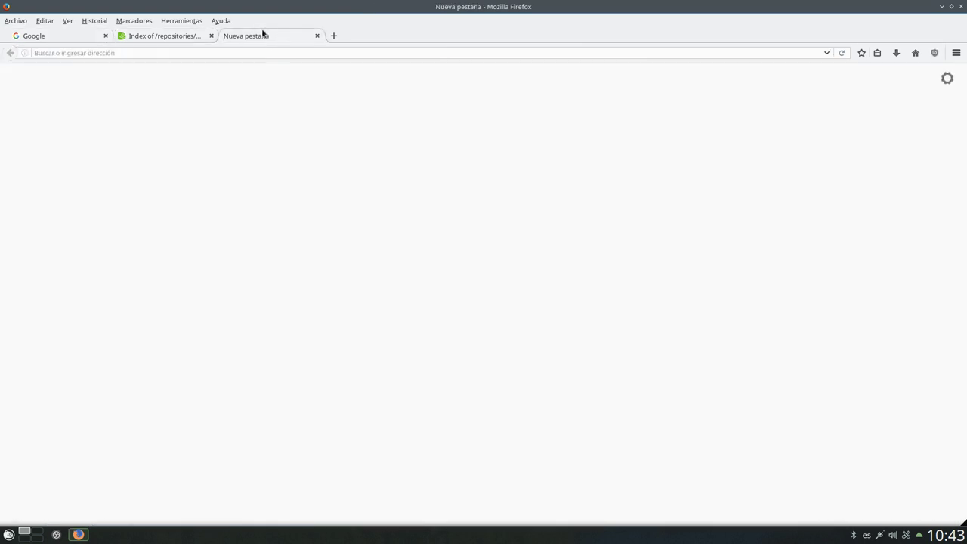
left_click(220, 20)
left_click(240, 139)
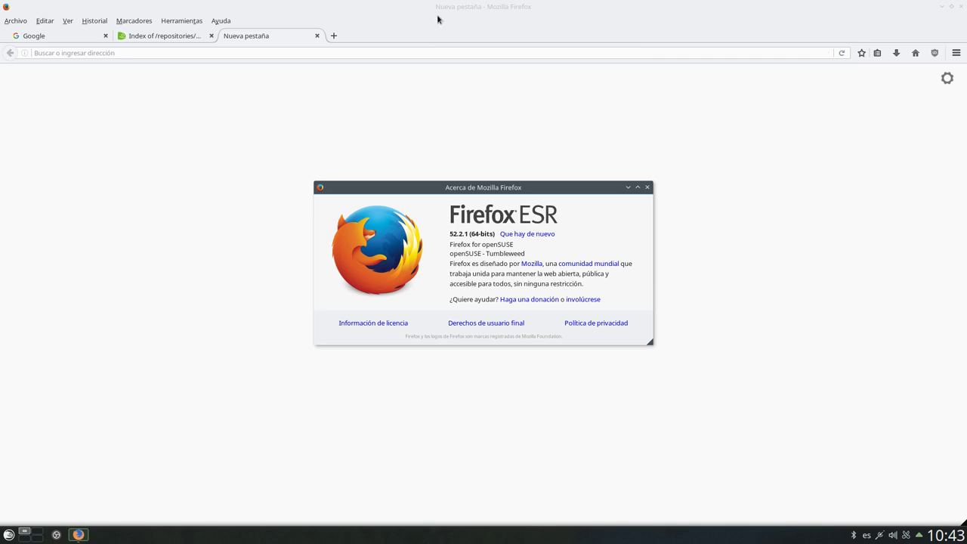
Close the blank and repository tabs, and search Google for "mozilla firefox ftp"
left_click(317, 35)
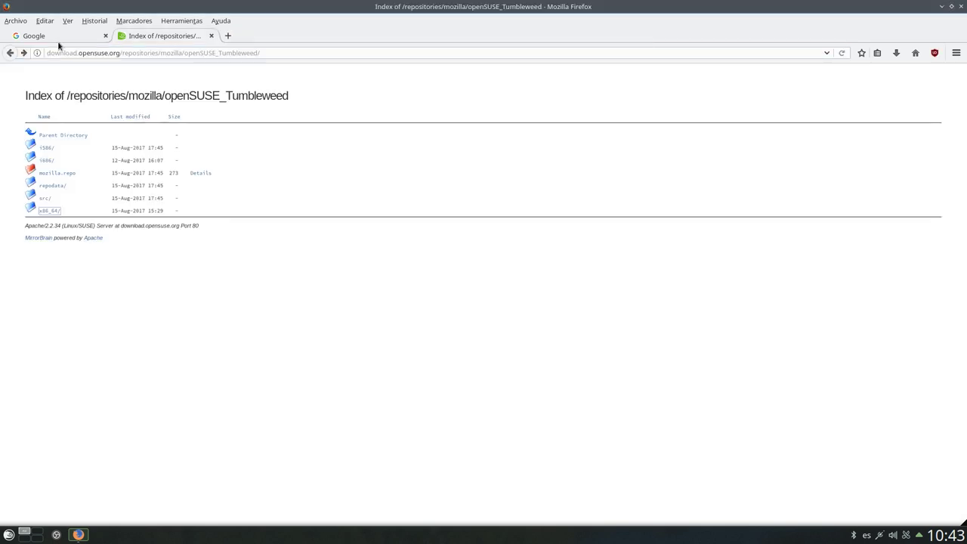
left_click(211, 35)
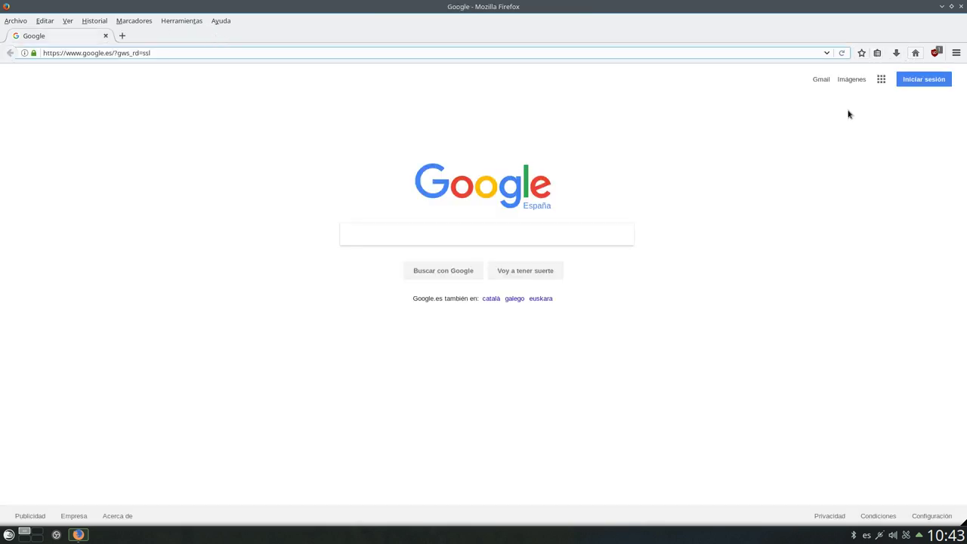
left_click(363, 230)
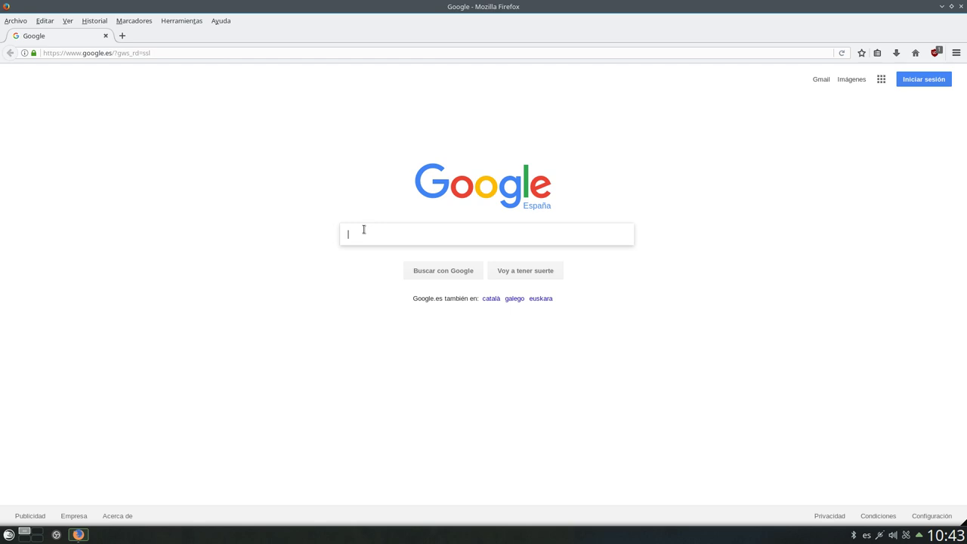
type("mo")
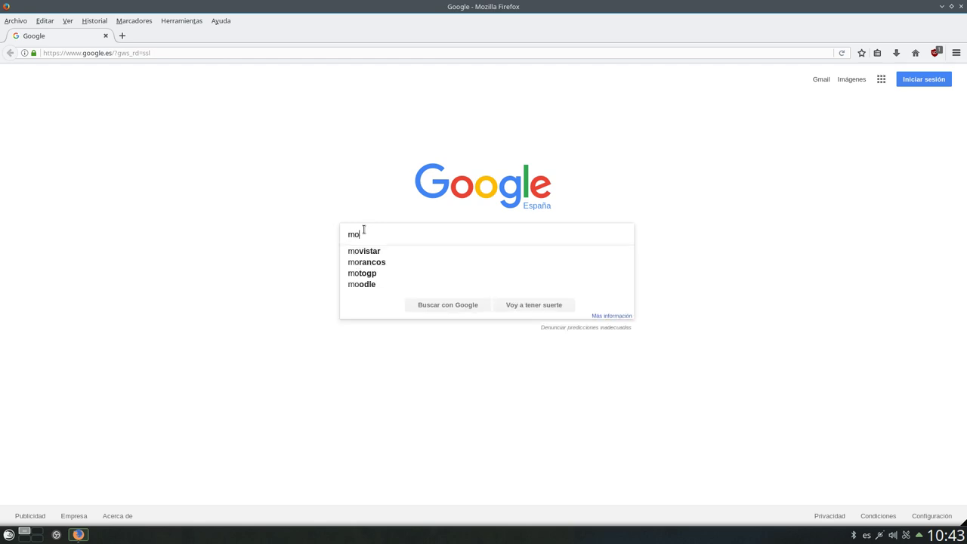
type("zilla firefo")
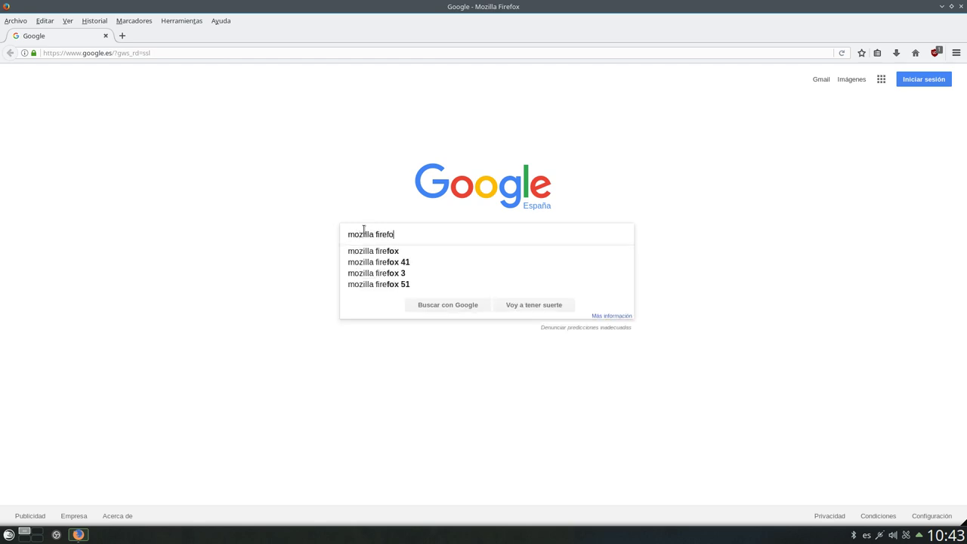
type("x ftp")
key("Return")
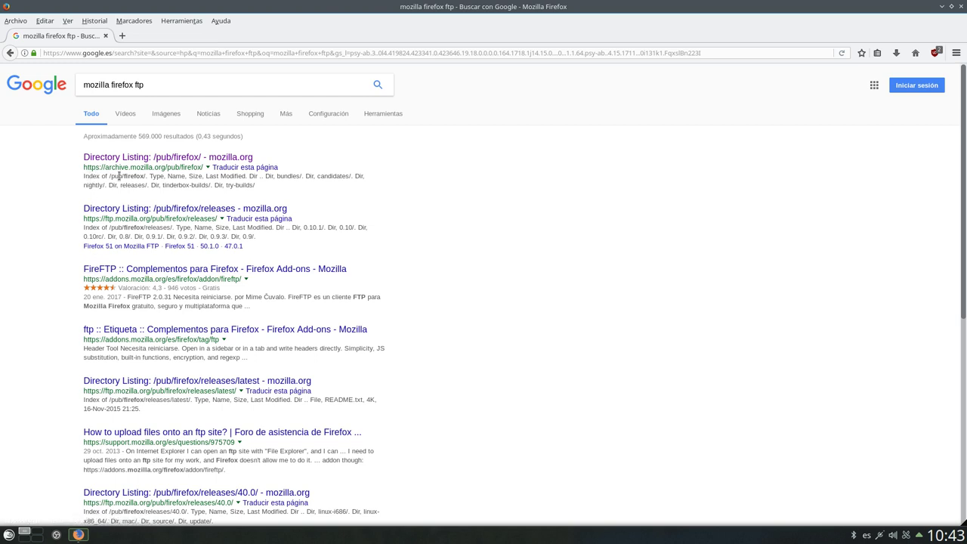
Browse the releases directory of Mozilla's /pub/firefox/ archive from the first search result, and minimize the browser
left_click(112, 159)
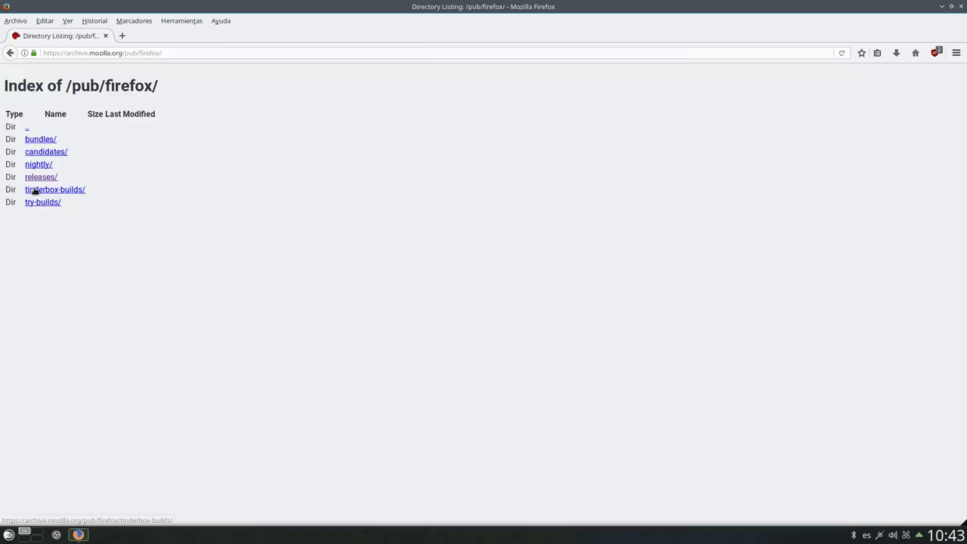
left_click(41, 178)
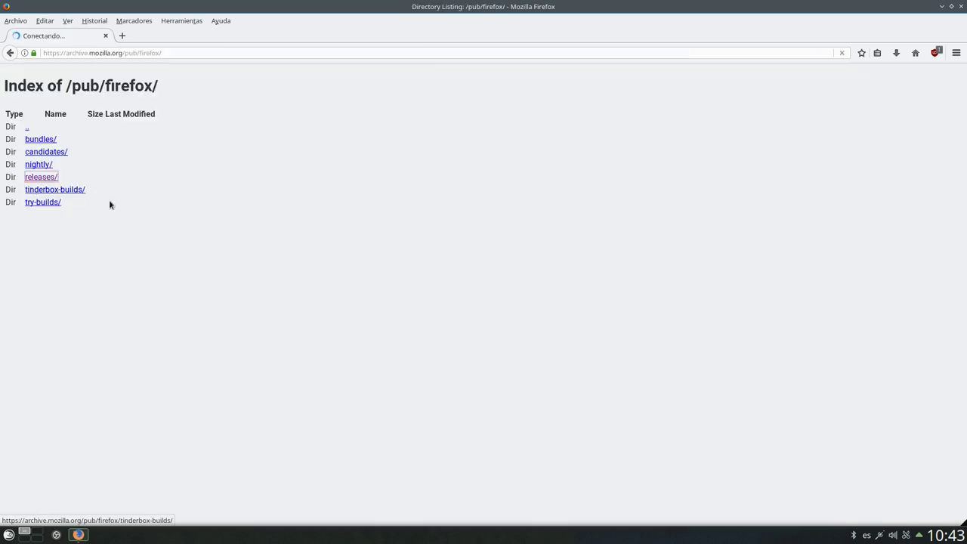
scroll(108, 205, "down", 5)
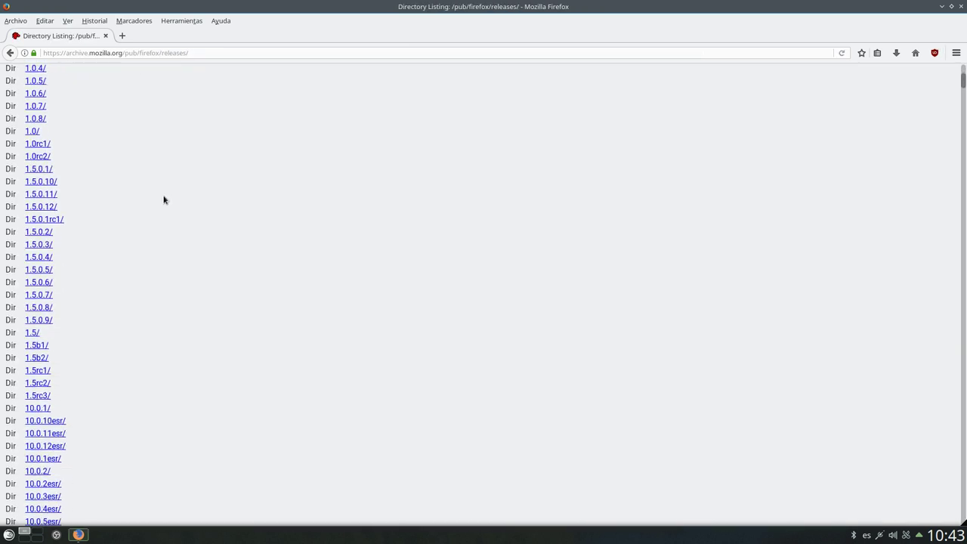
left_click(943, 6)
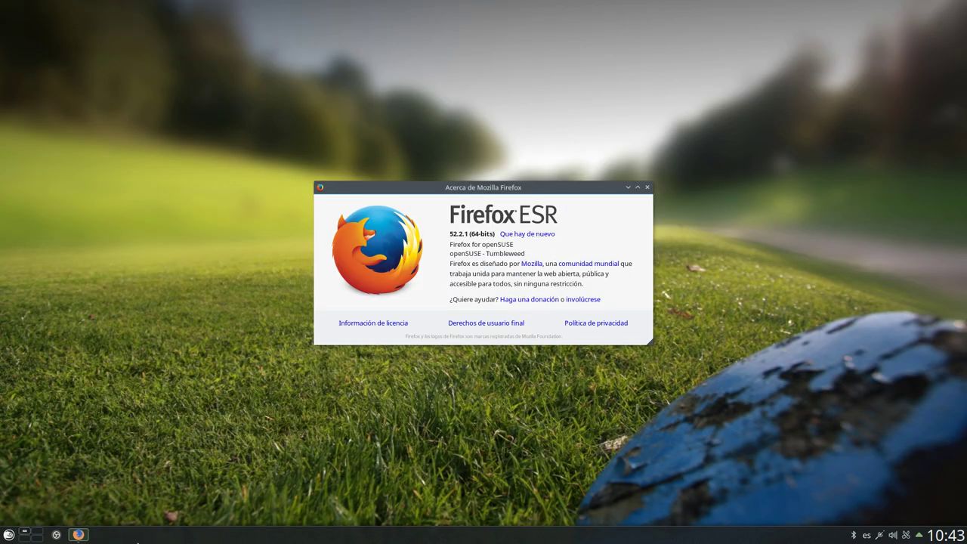
Dismiss the About Firefox dialog, remove firefox-55.0.1.tar.bz2 from the Descargas folder in the Dolphin file manager, and close Dolphin
left_click(10, 535)
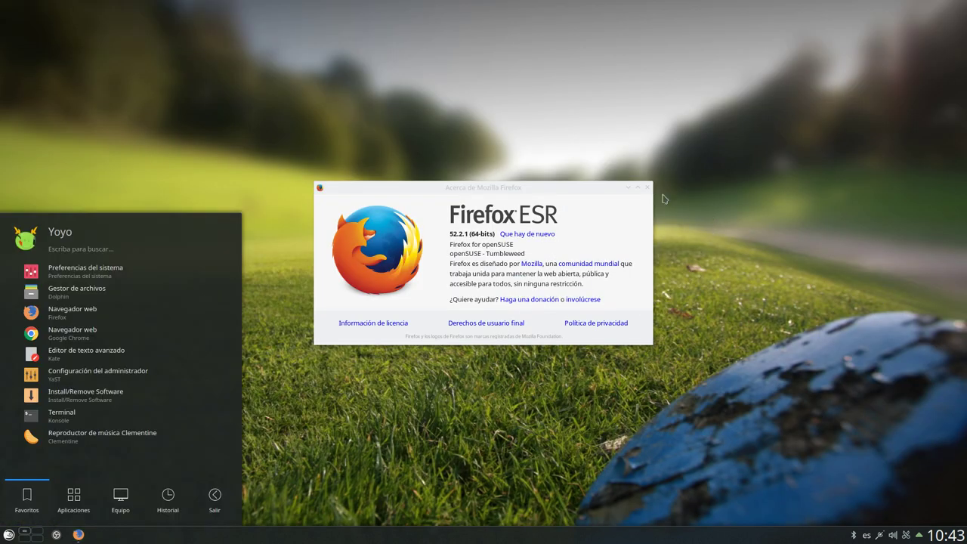
left_click(647, 187)
left_click(89, 288)
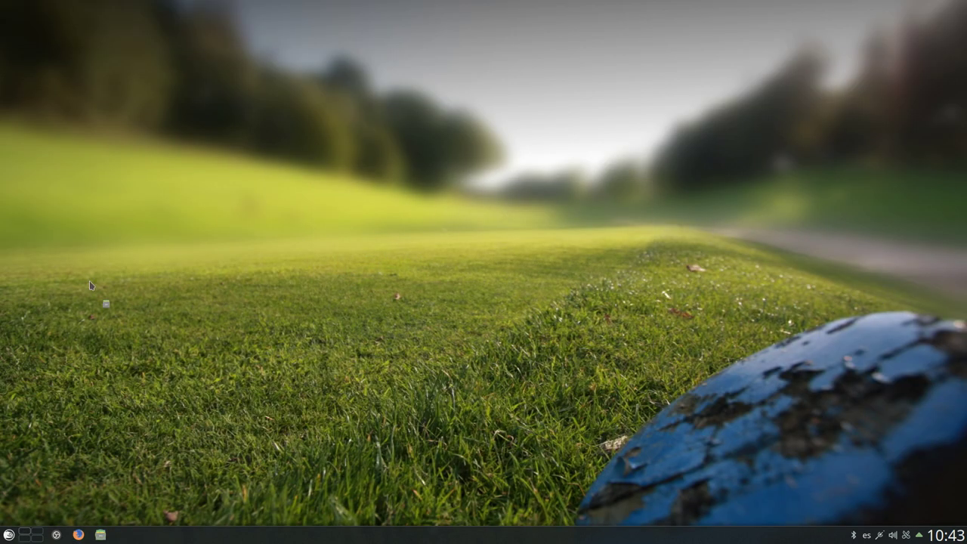
left_click(108, 68)
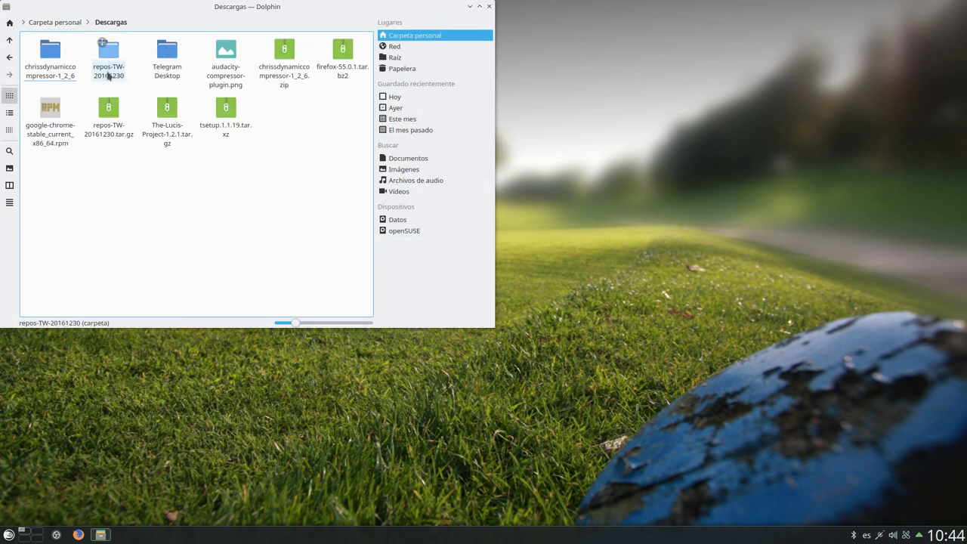
right_click(342, 60)
left_click(373, 150)
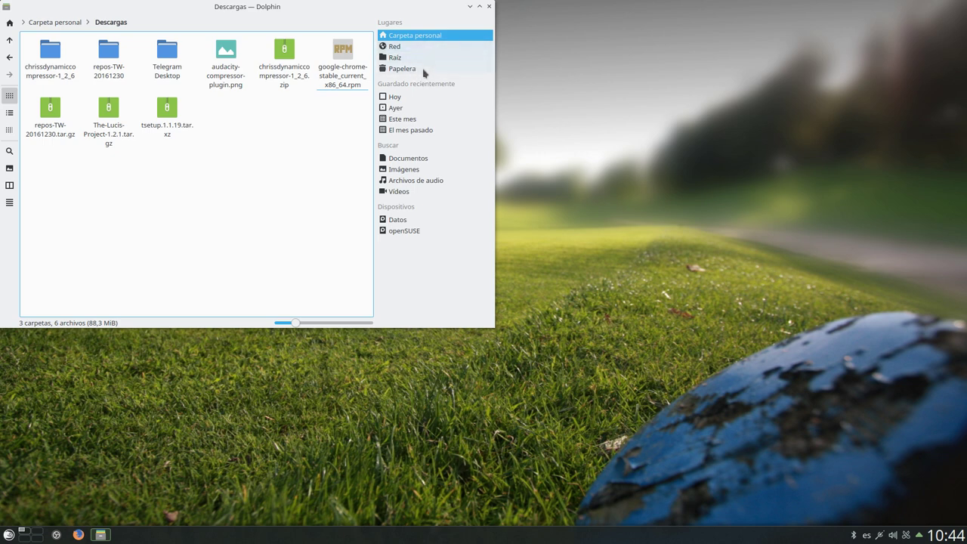
left_click(489, 6)
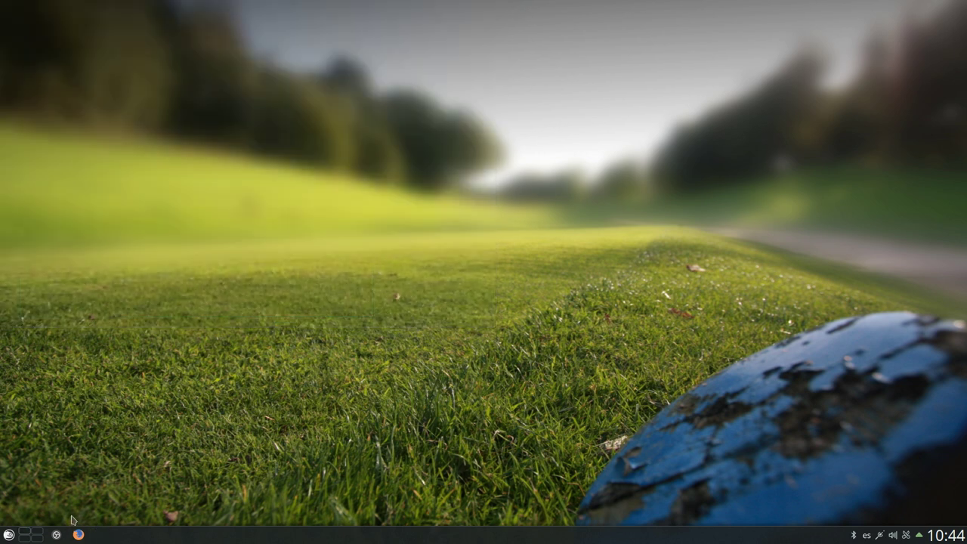
Switch back to Firefox and open the 55.0.1 directory in the /pub/firefox/releases/ listing
left_click(78, 534)
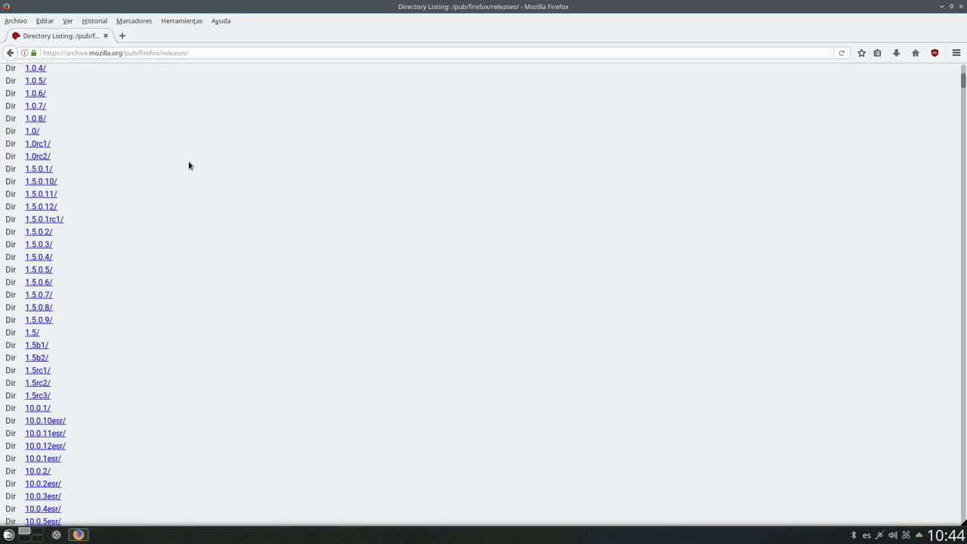
left_click(200, 54)
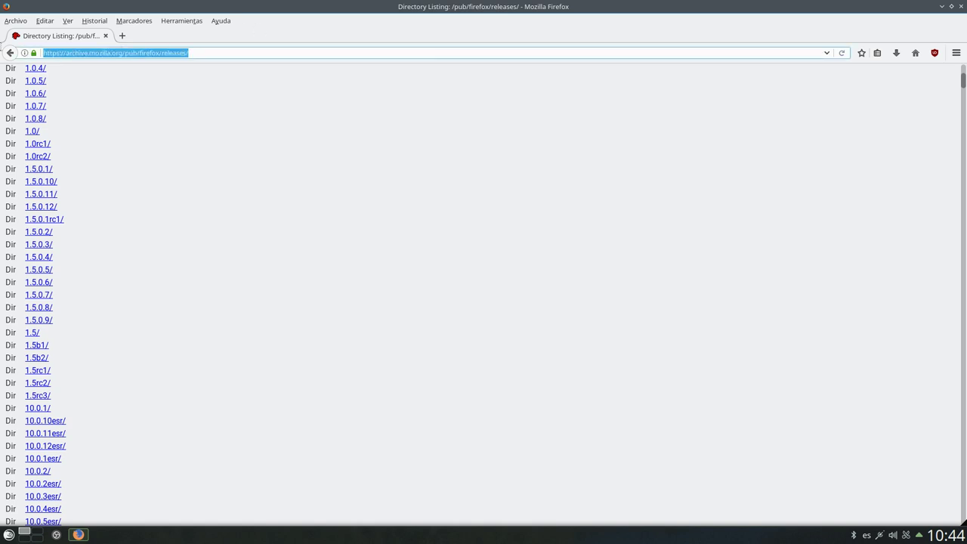
left_click(77, 73)
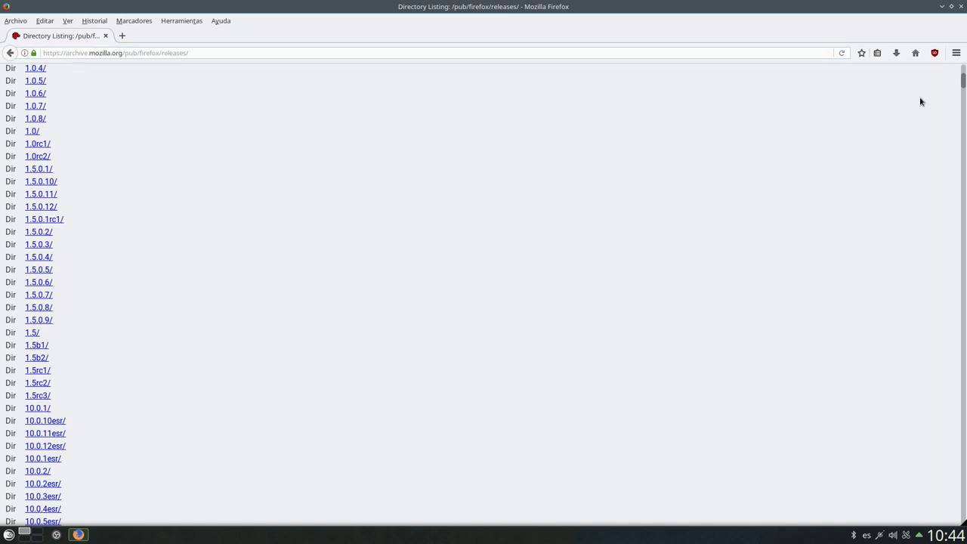
left_click_drag(963, 84, 960, 374)
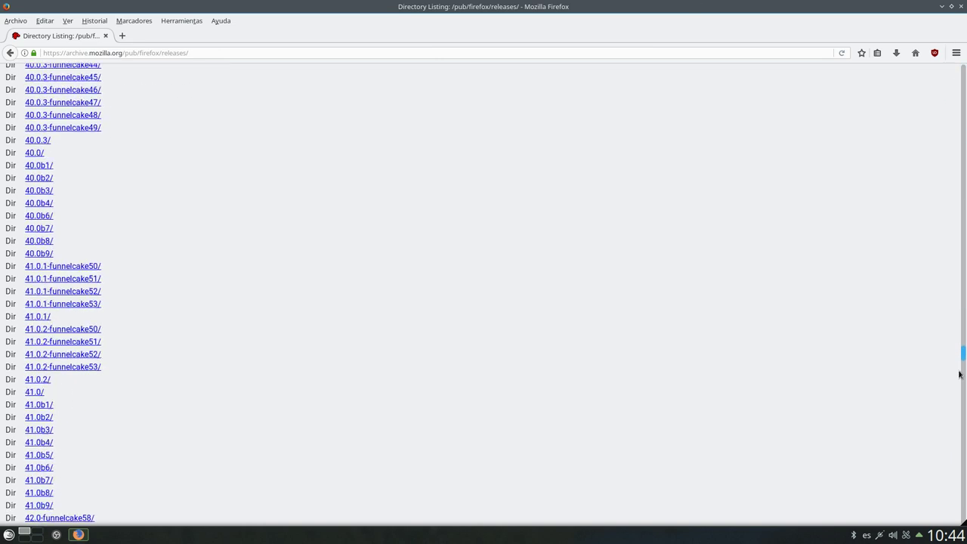
scroll(658, 324, "down", 20)
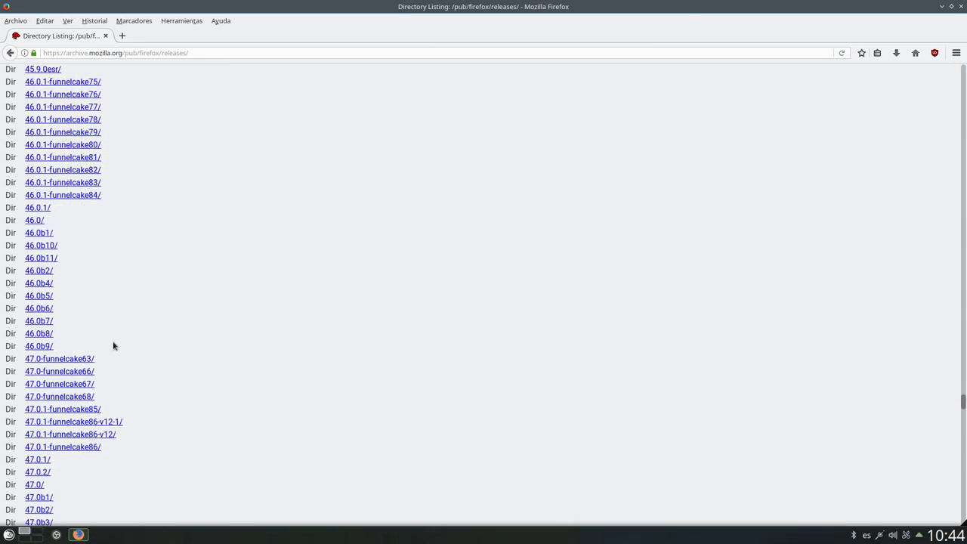
scroll(114, 346, "down", 20)
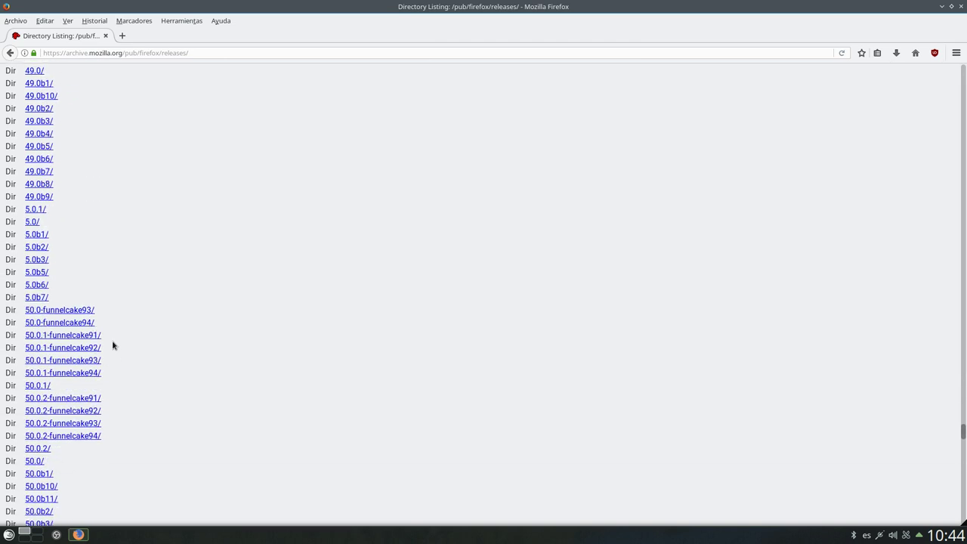
scroll(113, 346, "down", 16)
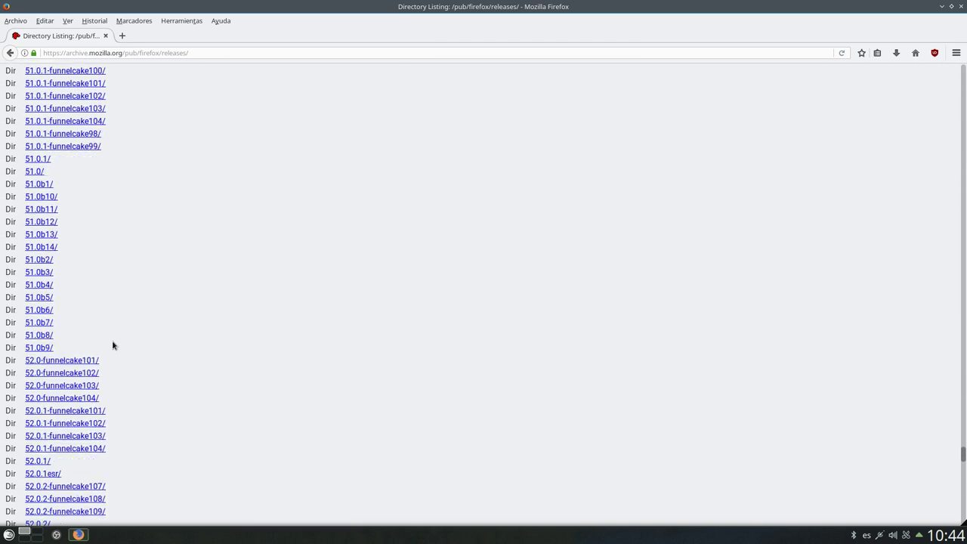
scroll(113, 346, "down", 20)
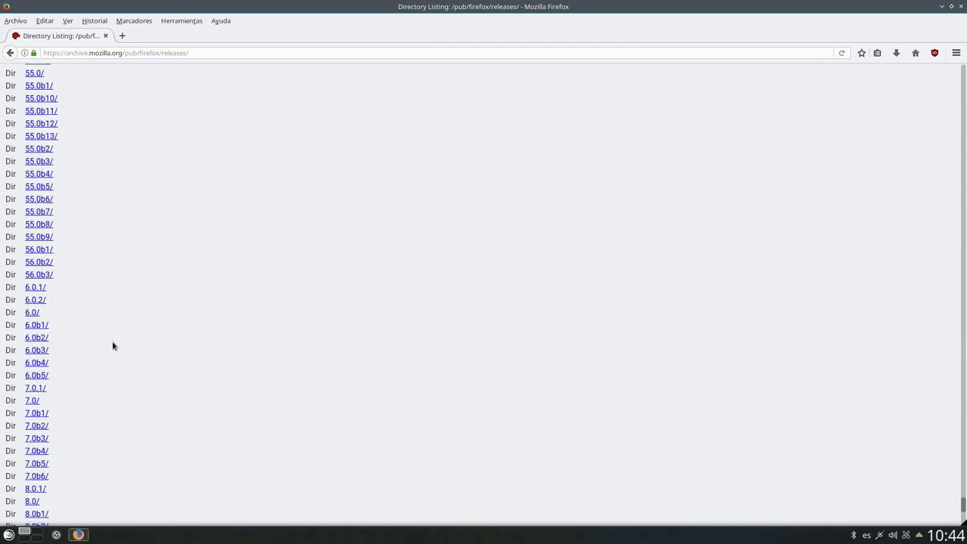
scroll(113, 341, "up", 7)
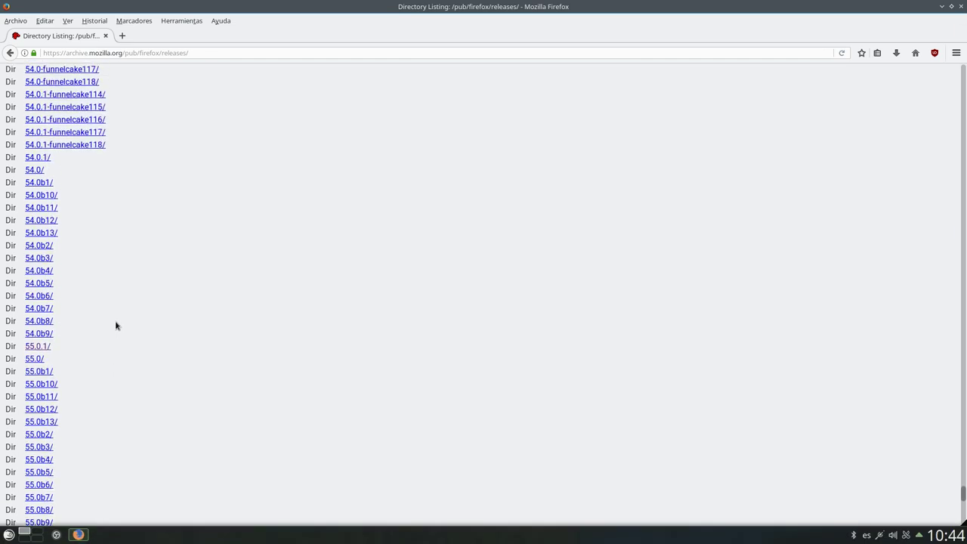
scroll(114, 331, "down", 3)
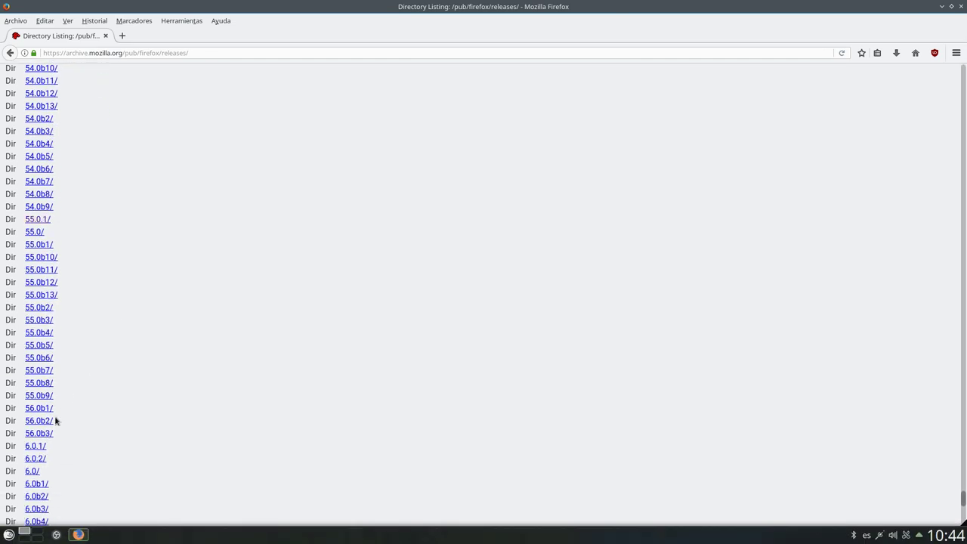
left_click(41, 221)
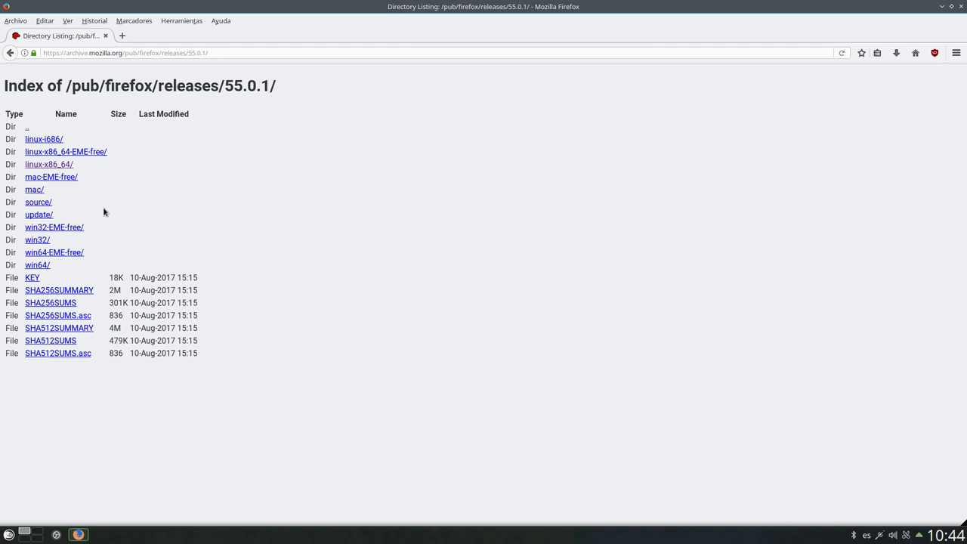
Save firefox-55.0.1.tar.bz2 from the release's linux-x86_64/es-ES directory and check the download's progress
left_click(45, 165)
scroll(161, 270, "down", 7)
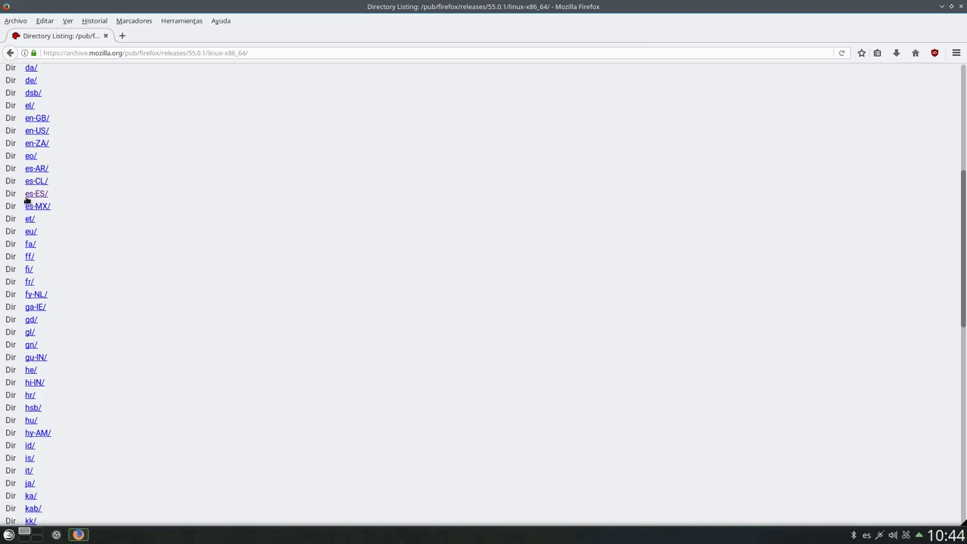
left_click(33, 198)
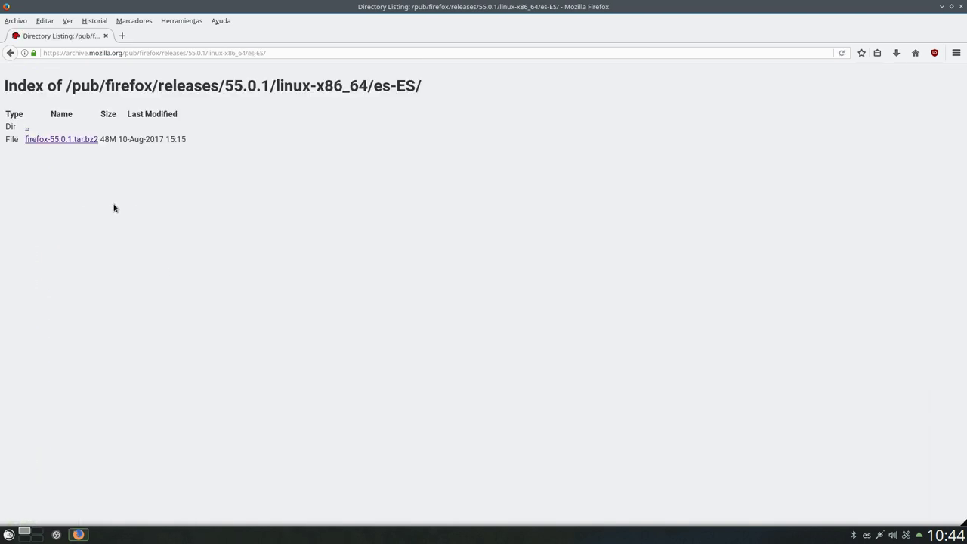
left_click(41, 142)
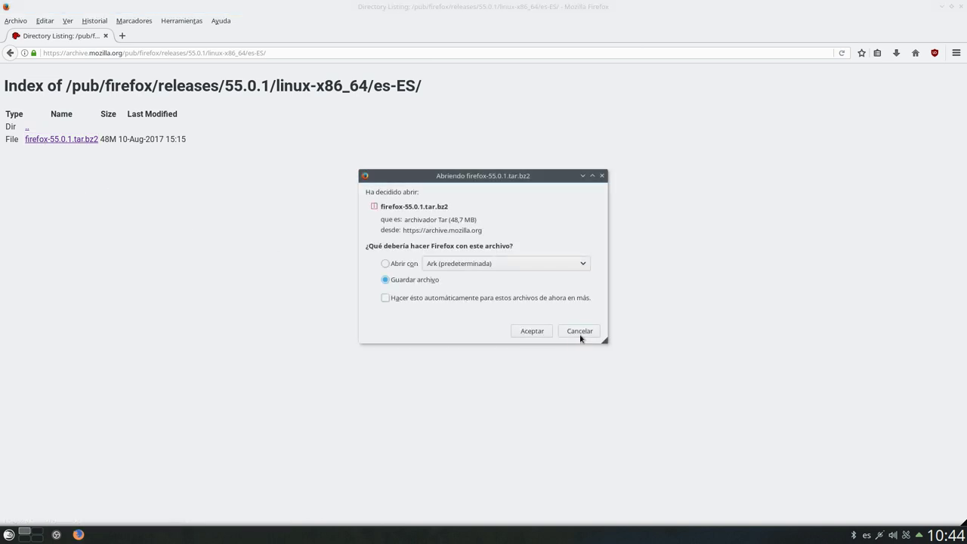
left_click(530, 331)
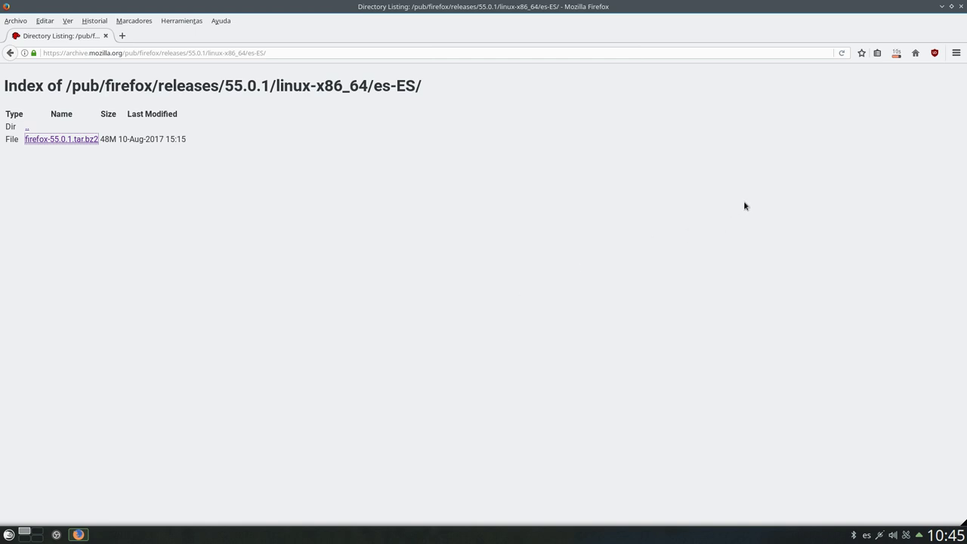
left_click(896, 53)
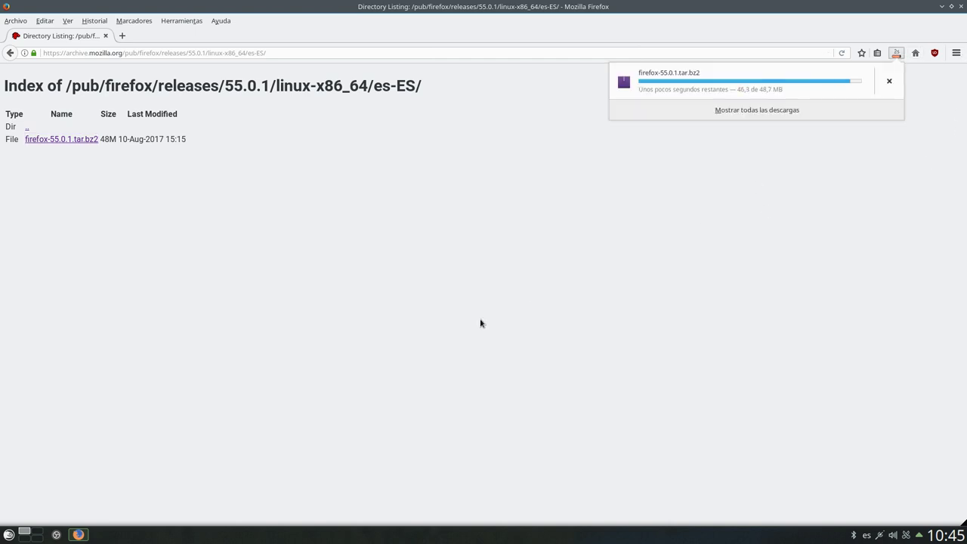
left_click(685, 242)
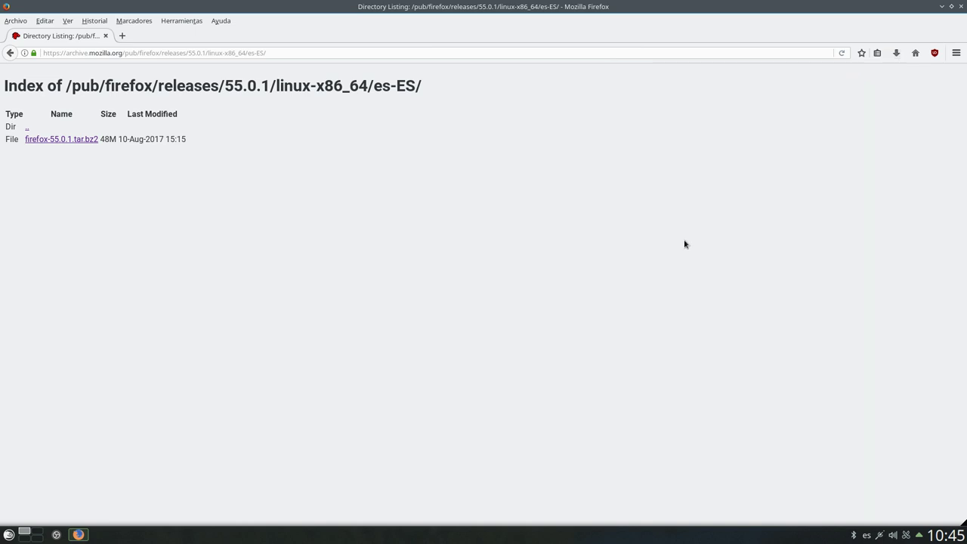
Search Google for "firefox" in a new tab and look over Mozilla's Firefox products page from the first result
left_click(122, 35)
left_click(915, 53)
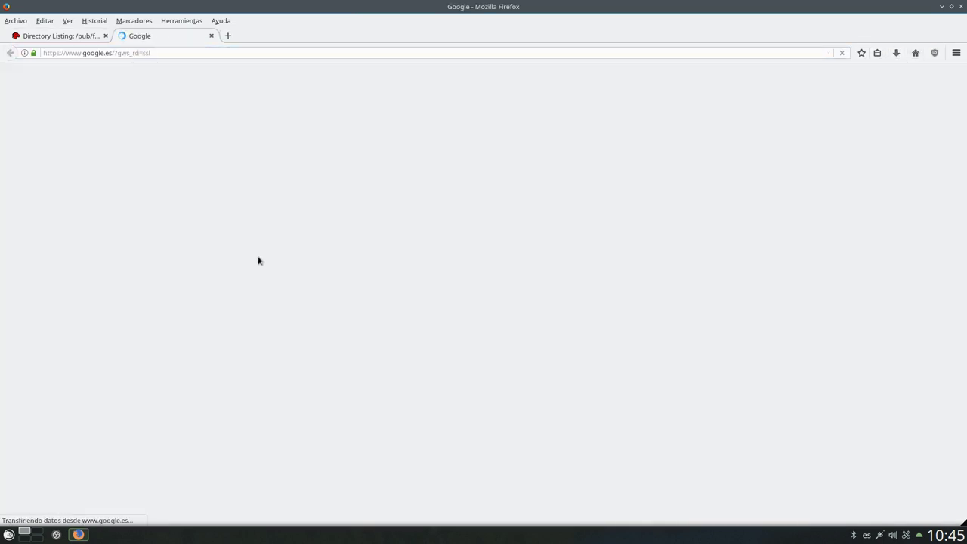
type("firefox")
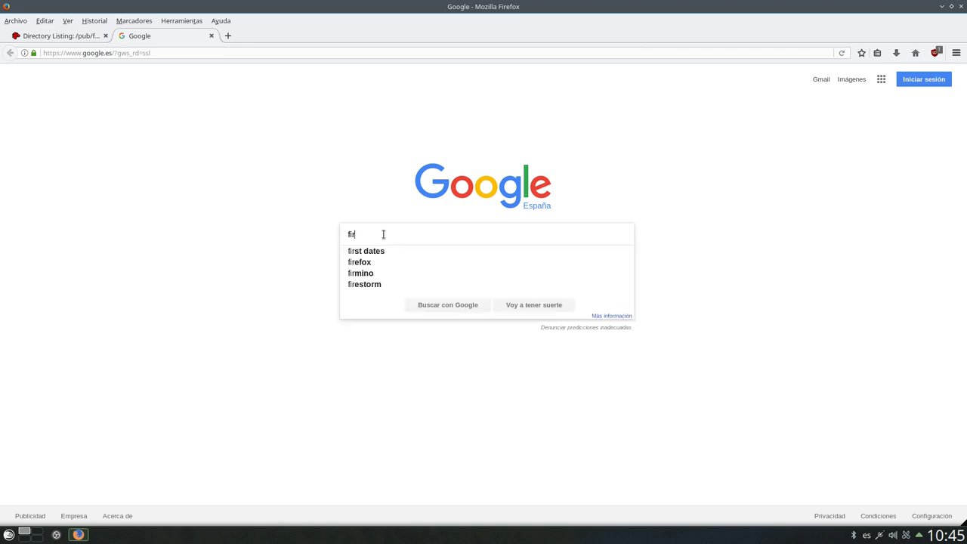
key("Return")
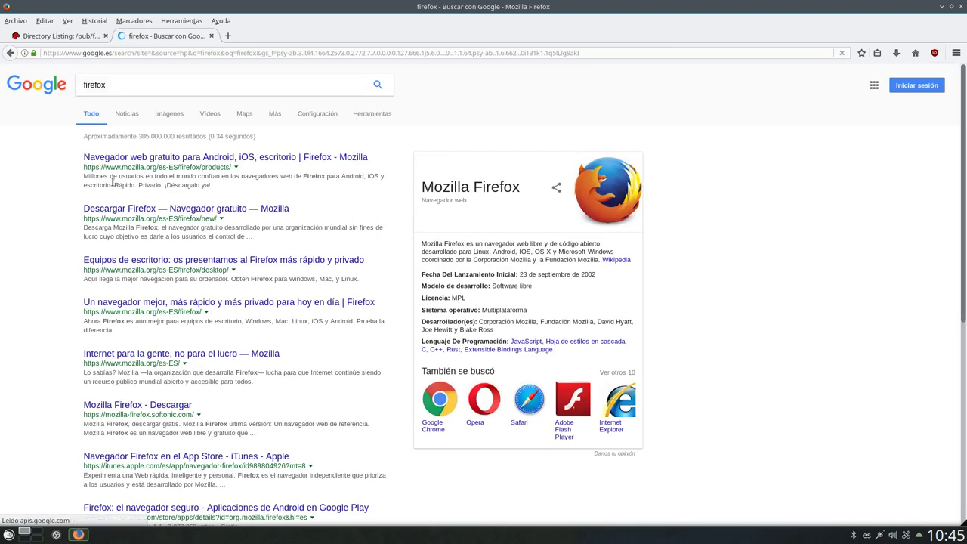
left_click(88, 157)
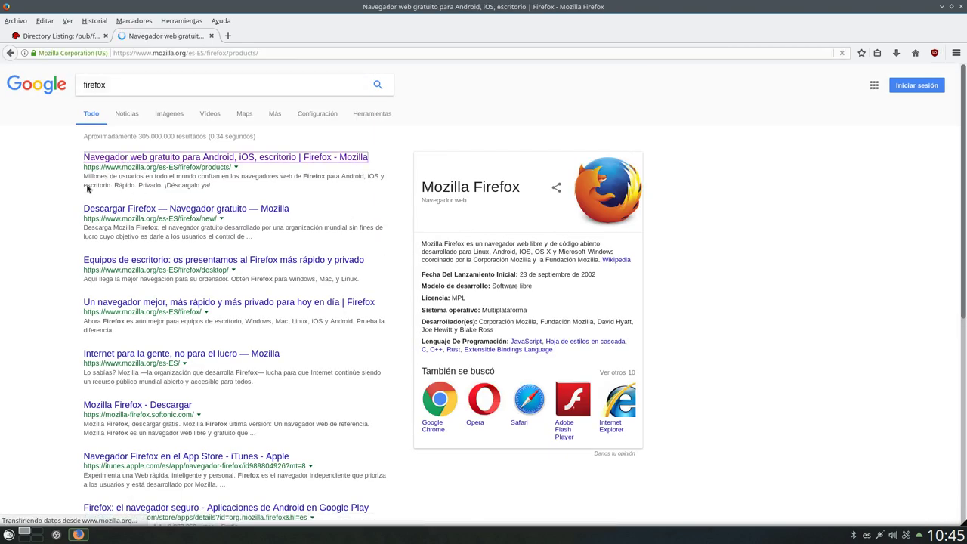
scroll(161, 284, "down", 5)
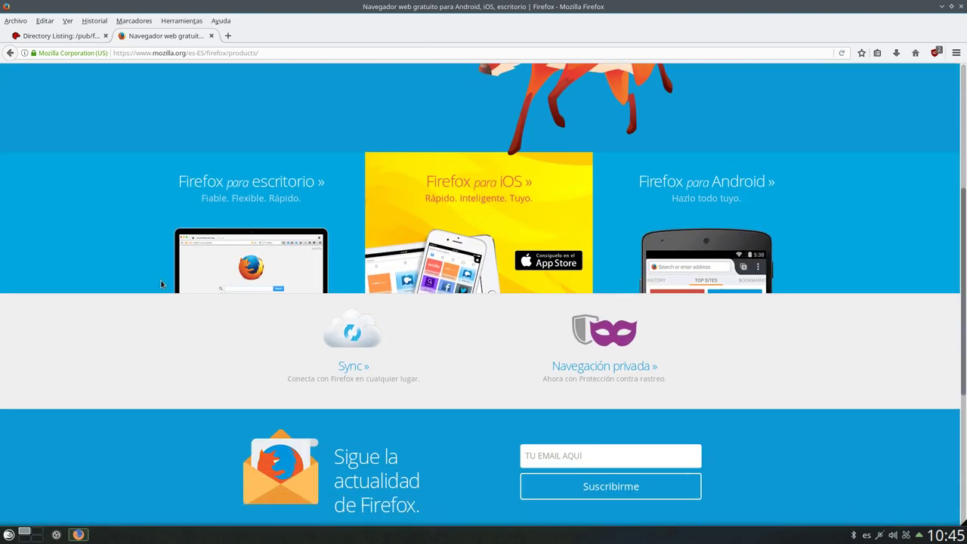
scroll(221, 259, "up", 3)
scroll(237, 285, "up", 2)
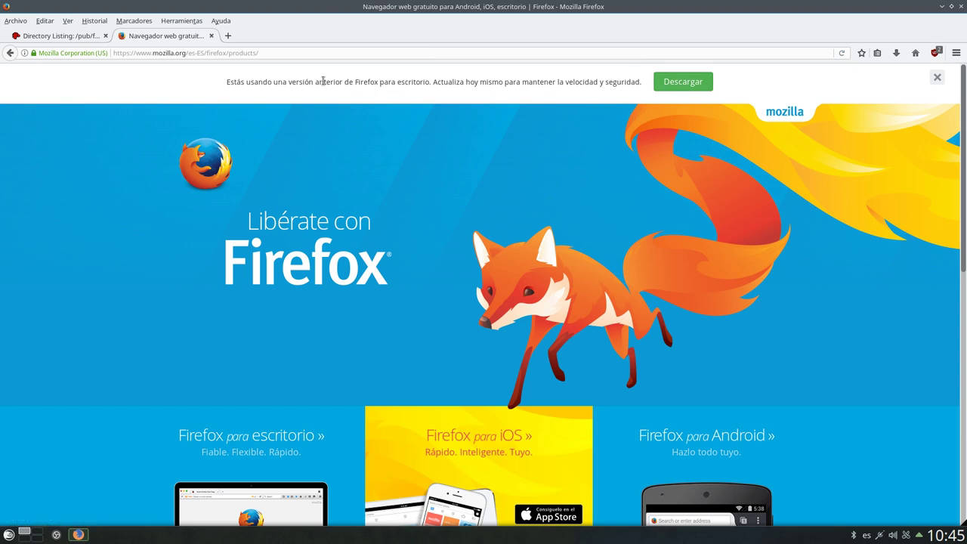
Request the Firefox download offered by the outdated-version banner, cancel saving the archive, and revisit the archive listing before returning to the download page
left_click(675, 86)
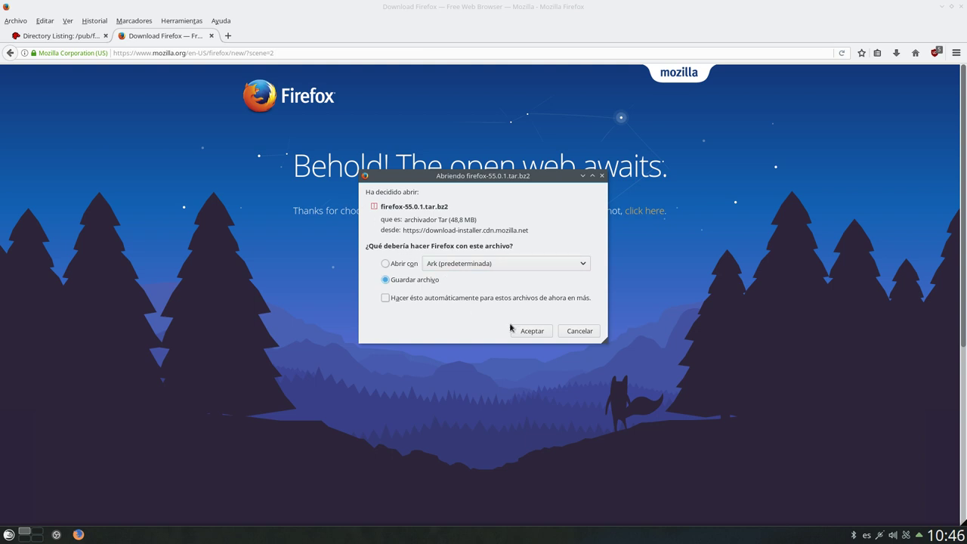
left_click(574, 331)
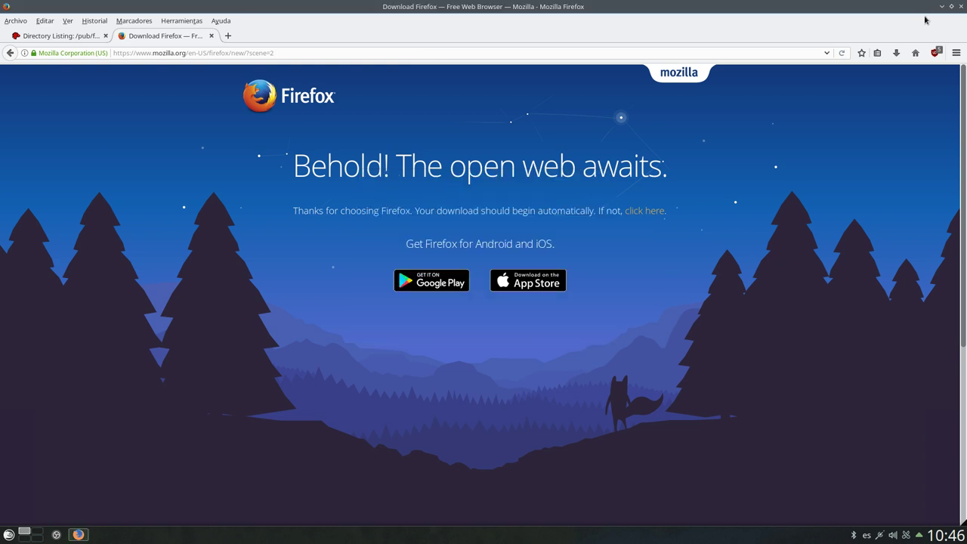
left_click(61, 38)
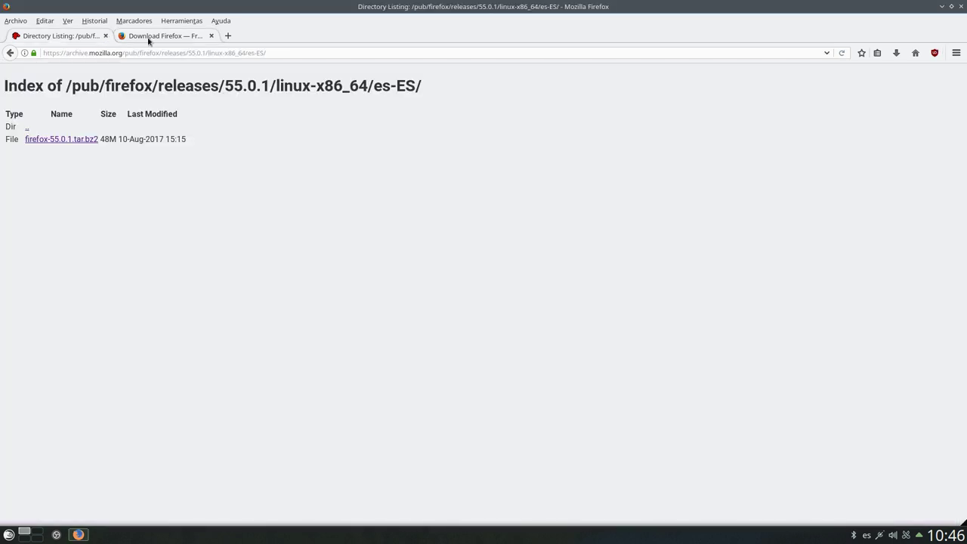
left_click(155, 38)
View the installed version in the About Firefox dialog, dismiss it, and close Firefox with all its tabs
left_click(223, 21)
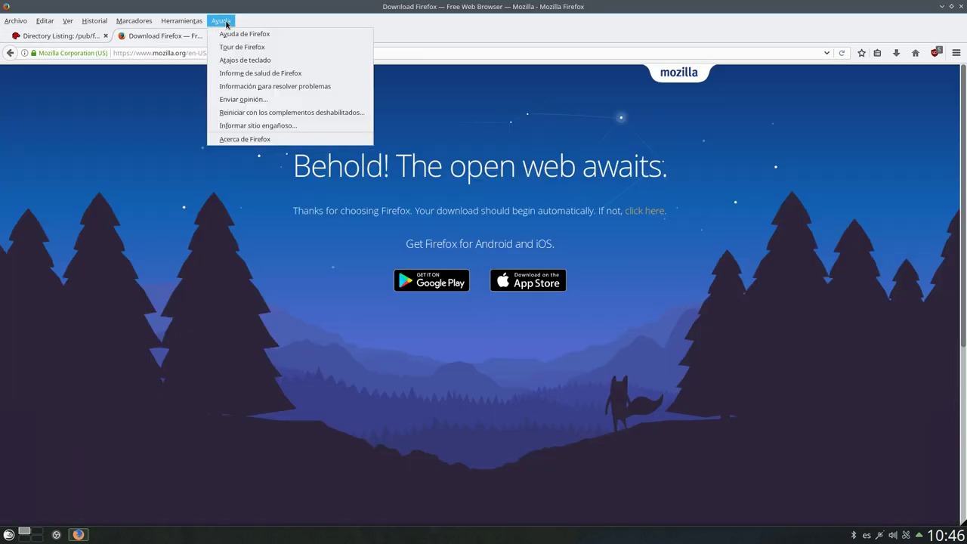
left_click(233, 139)
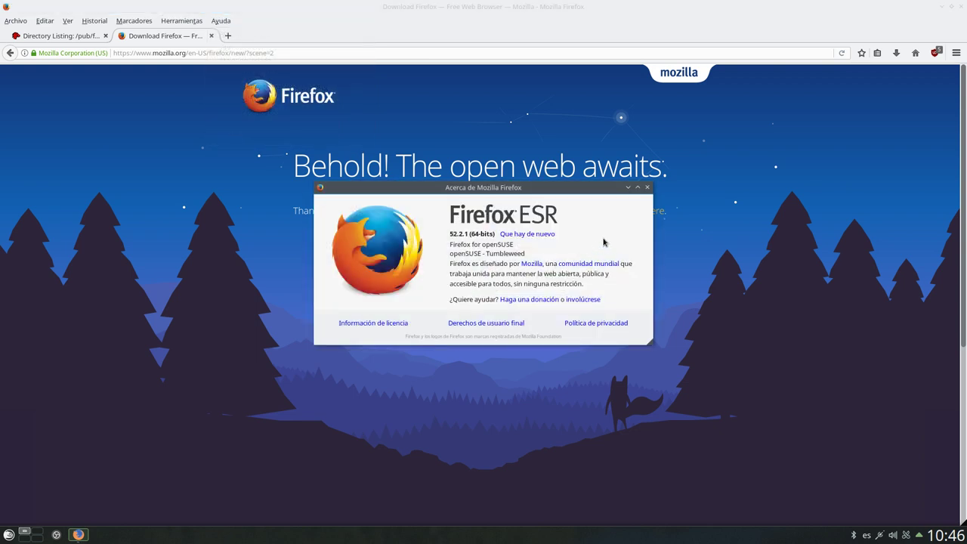
left_click(647, 187)
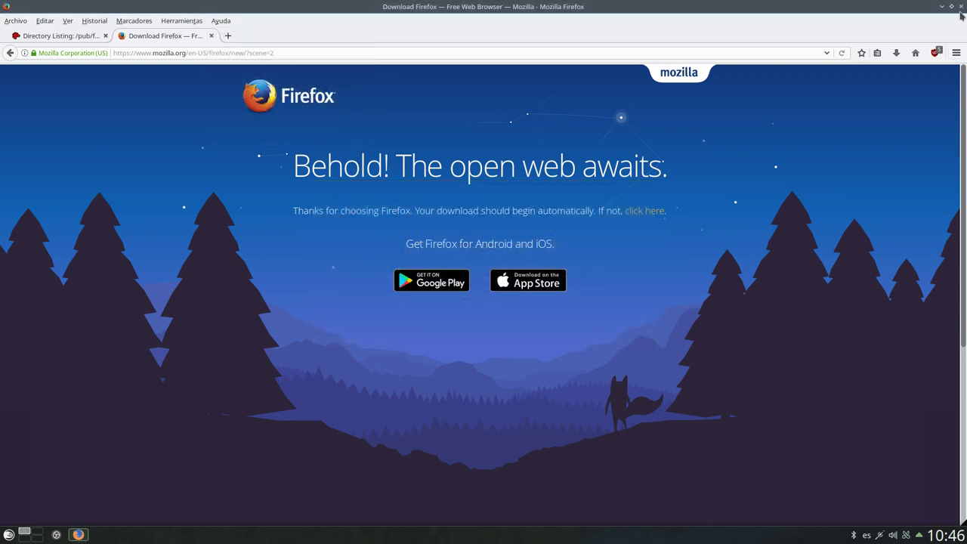
left_click(963, 6)
left_click(506, 293)
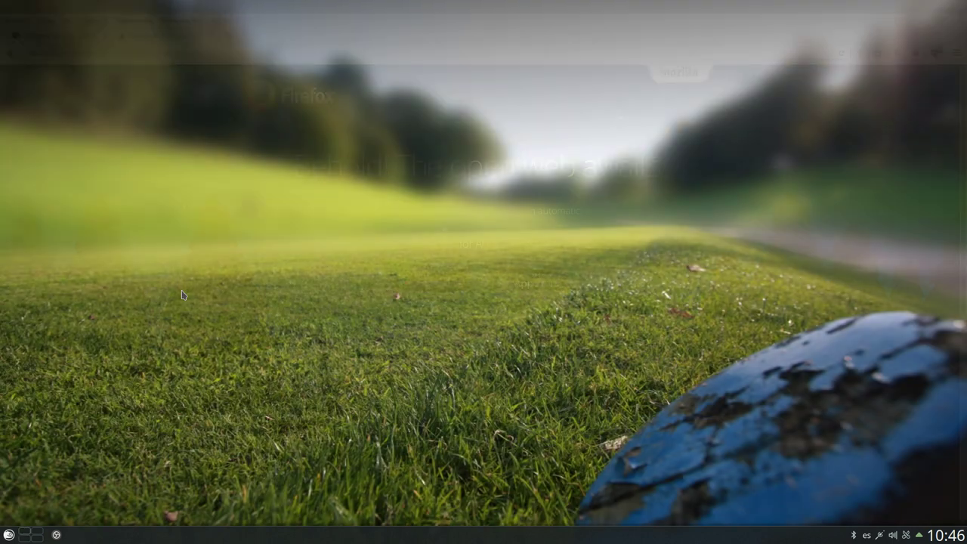
Open the Descargas folder in the Dolphin file manager, enlarge the window, and split the view to show the home folder alongside
left_click(8, 534)
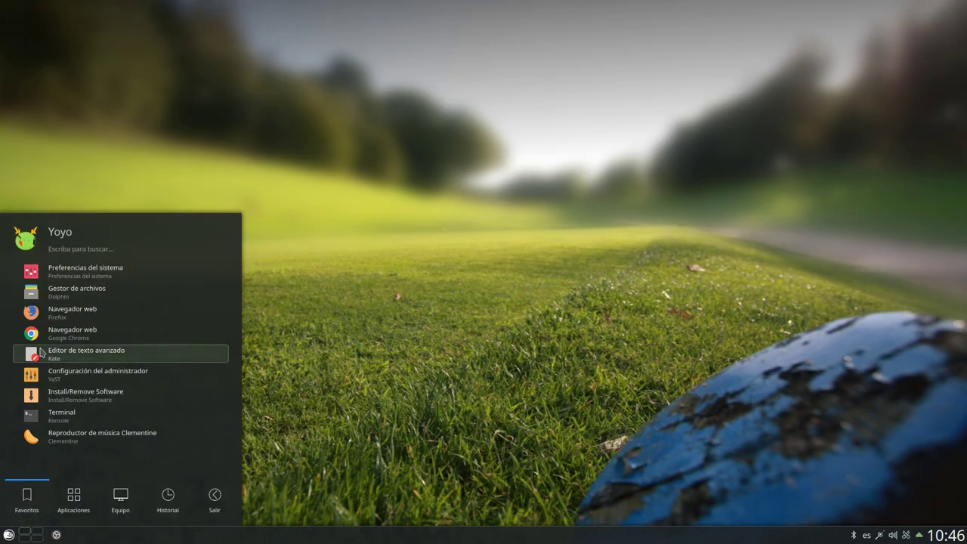
left_click(40, 292)
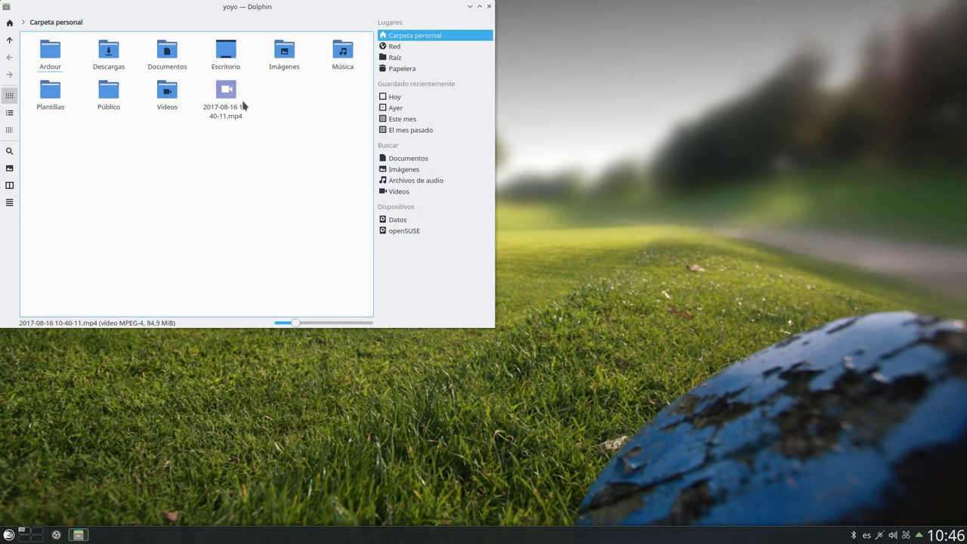
left_click(111, 59)
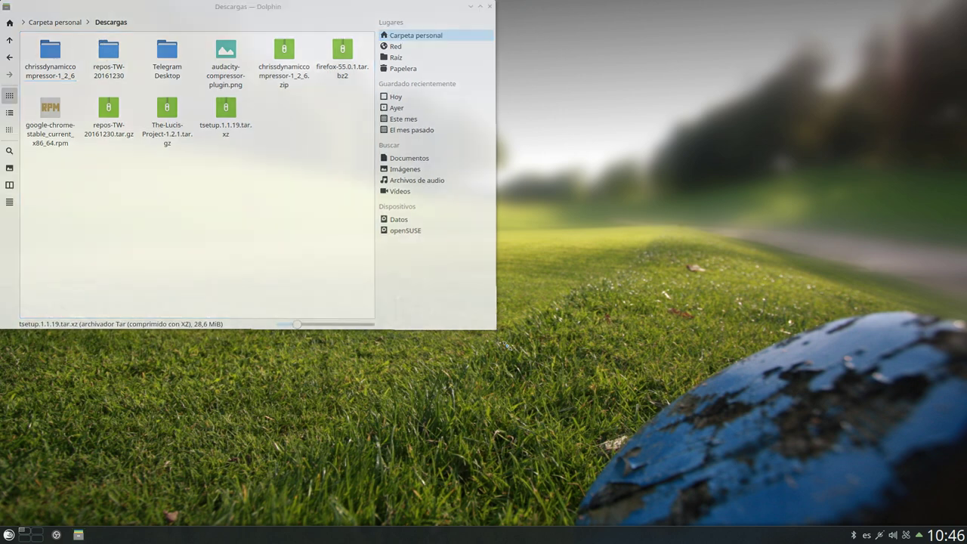
left_click_drag(490, 323, 777, 440)
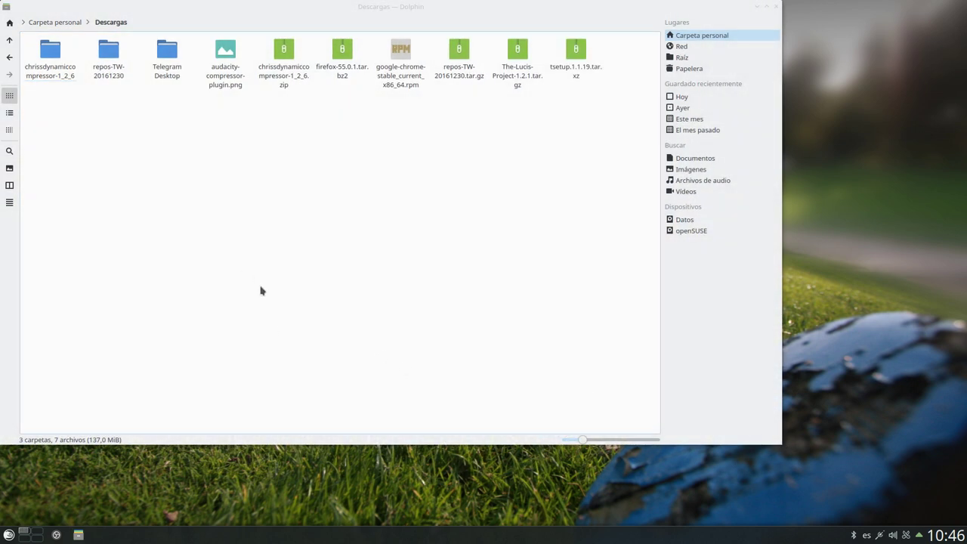
left_click(277, 278)
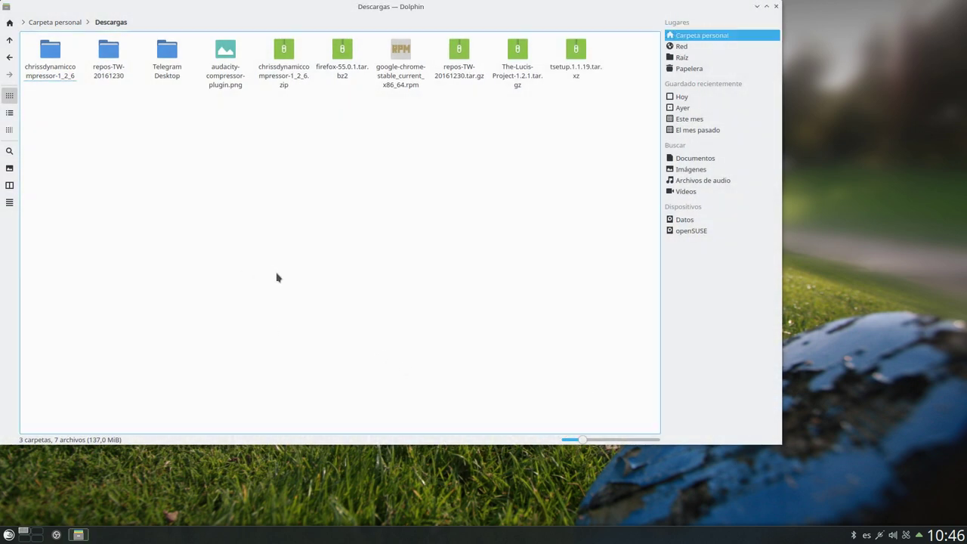
key("F3")
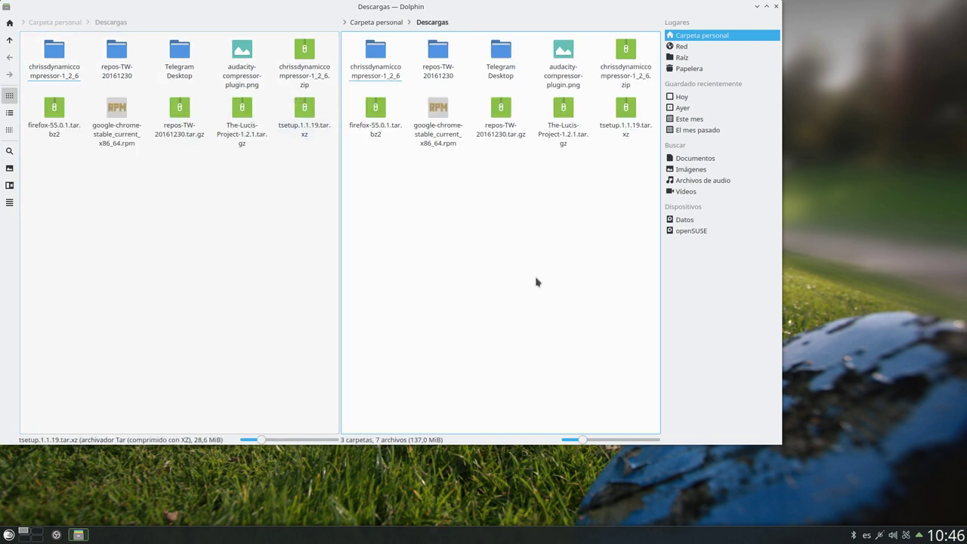
left_click(395, 23)
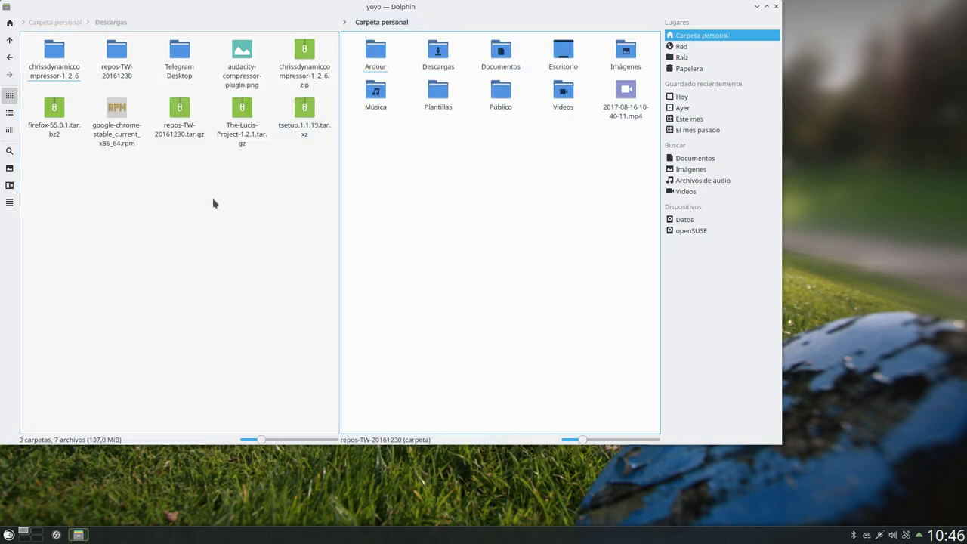
Extract firefox-55.0.1.tar.bz2 within Descargas using the option that autodetects the subfolder
left_click(59, 113)
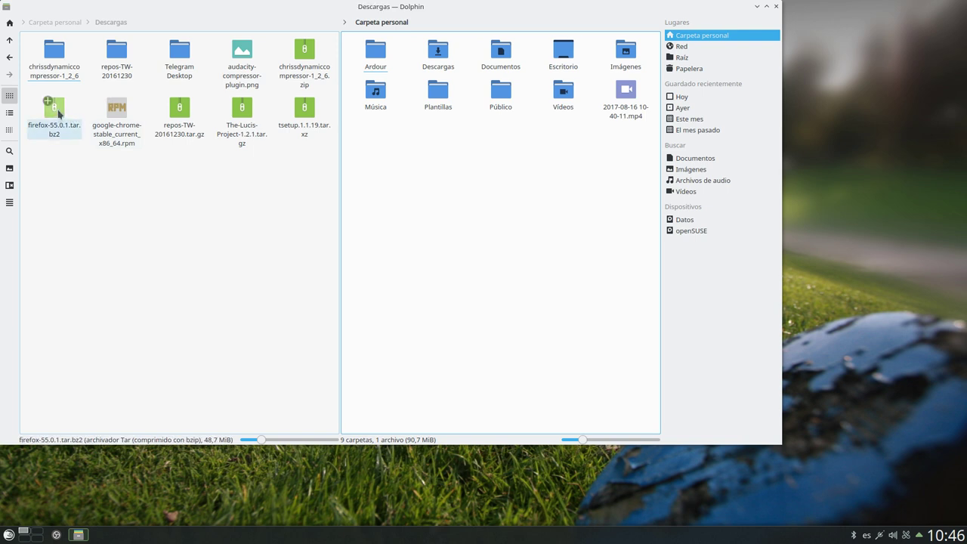
right_click(57, 110)
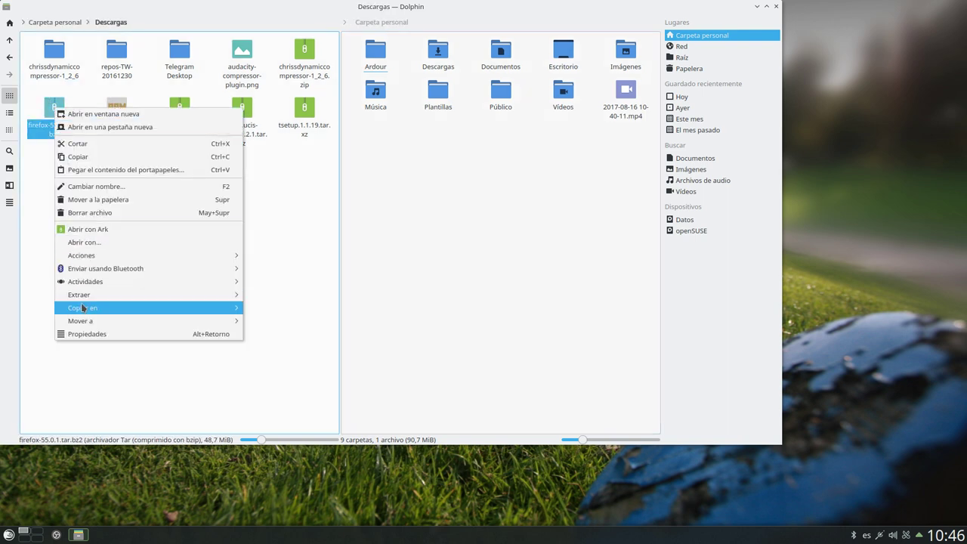
mouse_move(89, 295)
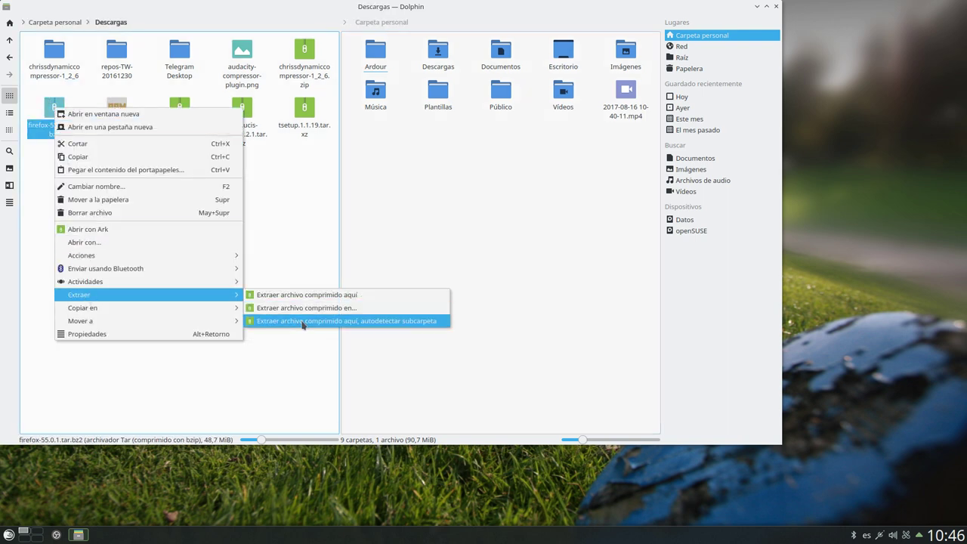
left_click(302, 321)
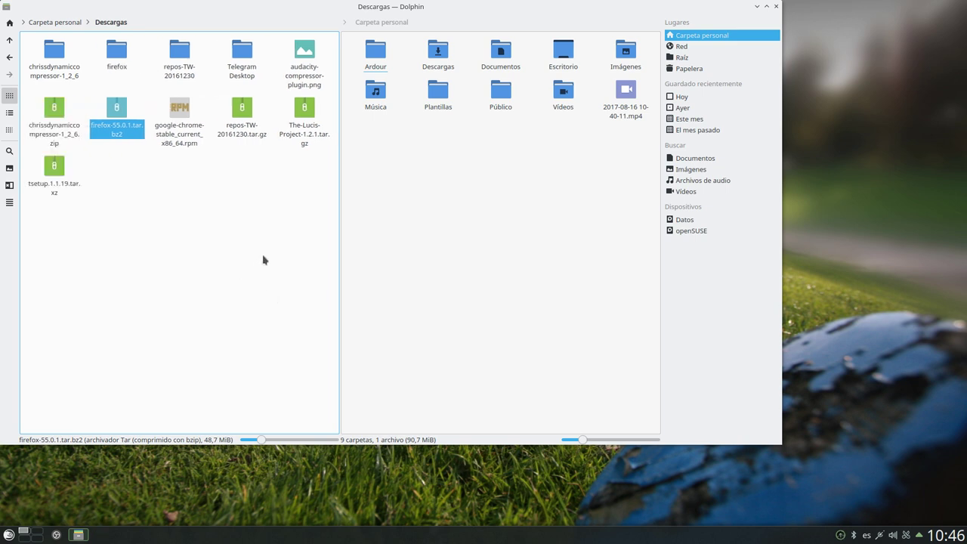
left_click(192, 201)
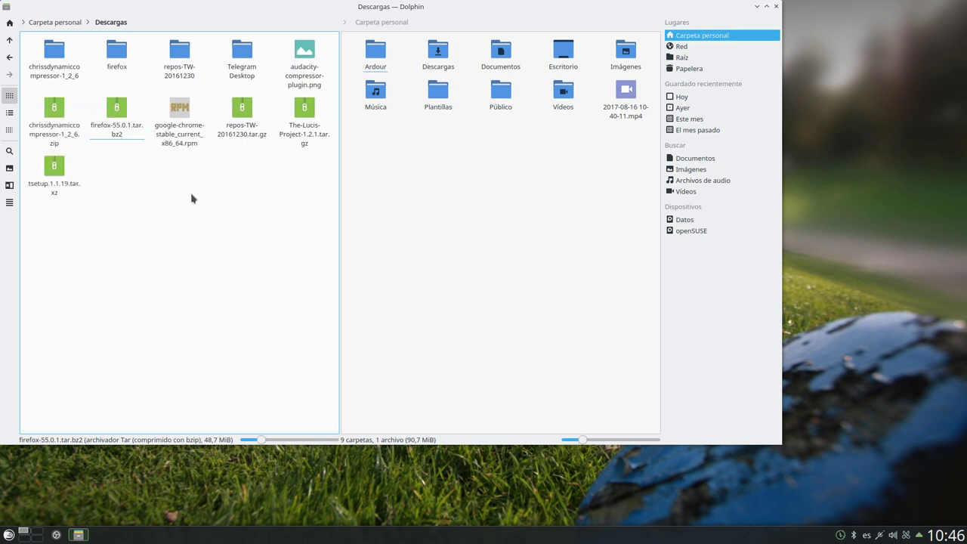
Examine the program files in the extracted firefox folder, enlarging the window to fit them, and return to Descargas
left_click(120, 61)
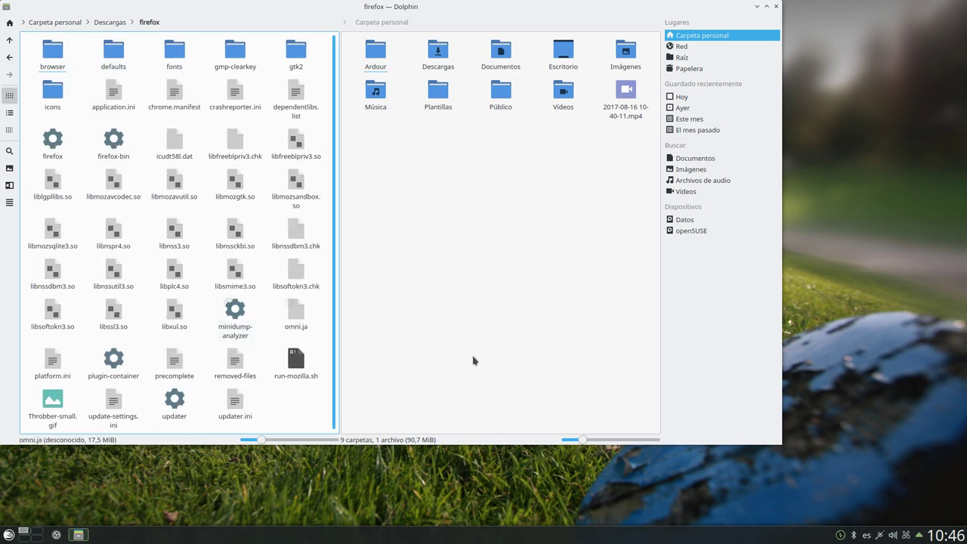
left_click_drag(786, 447, 855, 466)
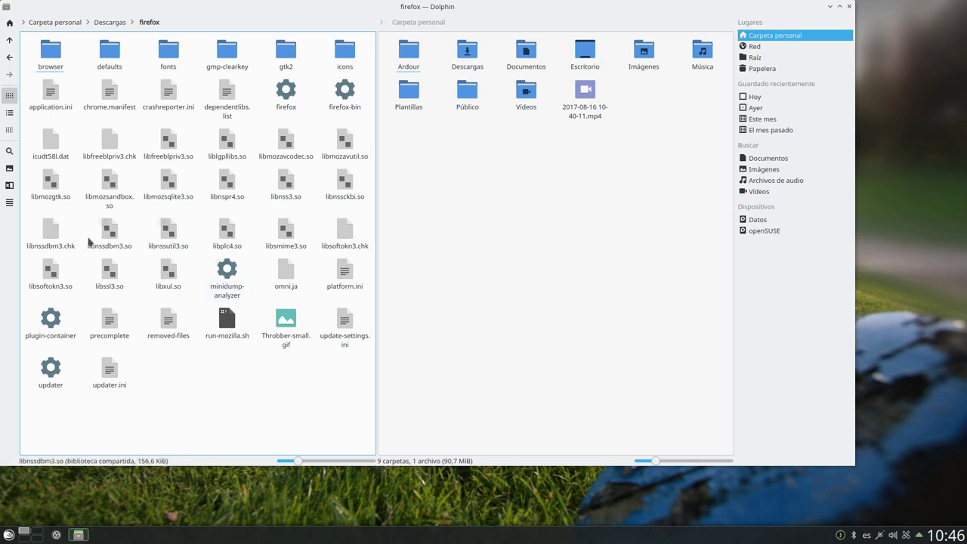
left_click(291, 104)
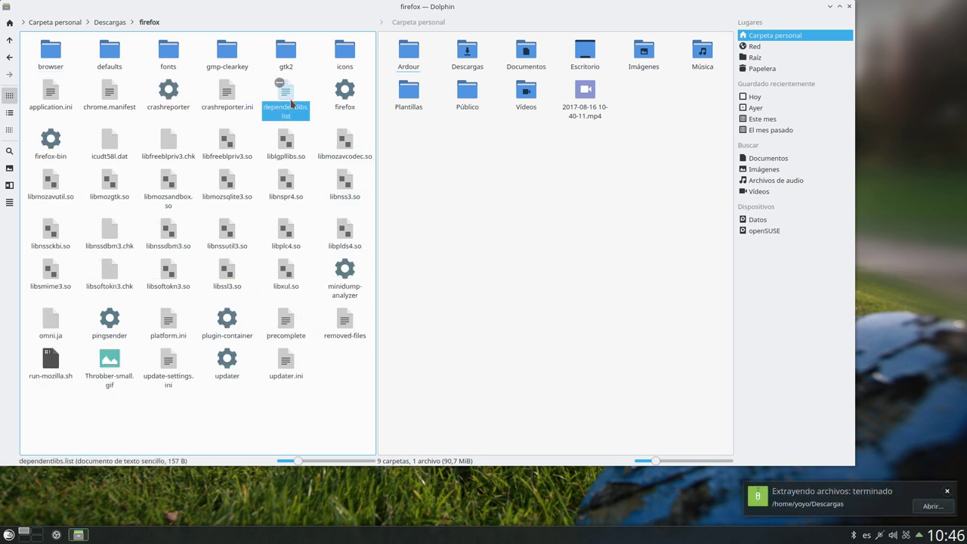
left_click(168, 92)
left_click(344, 93)
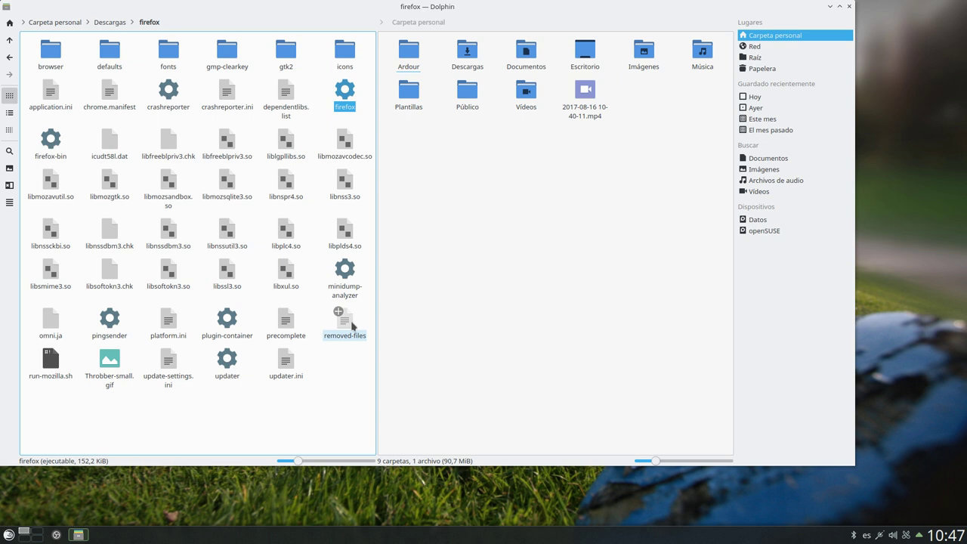
left_click(110, 22)
Show hidden files in the home folder and create a hidden folder named .MF there
left_click(458, 199)
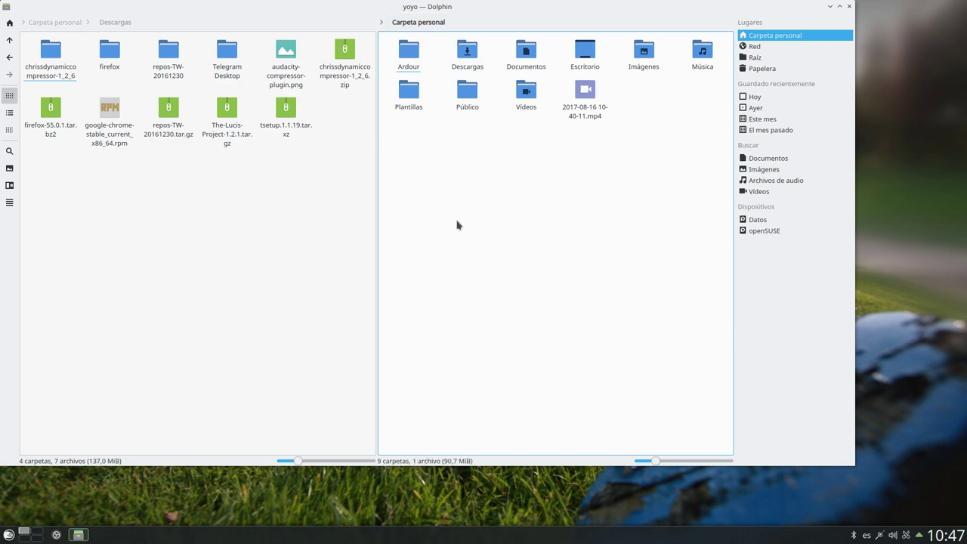
key("ctrl+h")
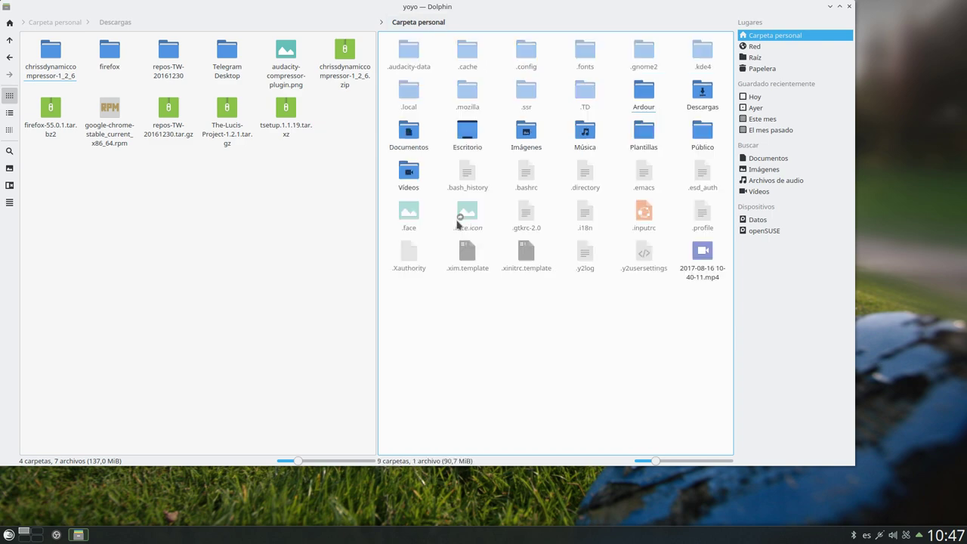
right_click(465, 355)
mouse_move(483, 368)
left_click(664, 361)
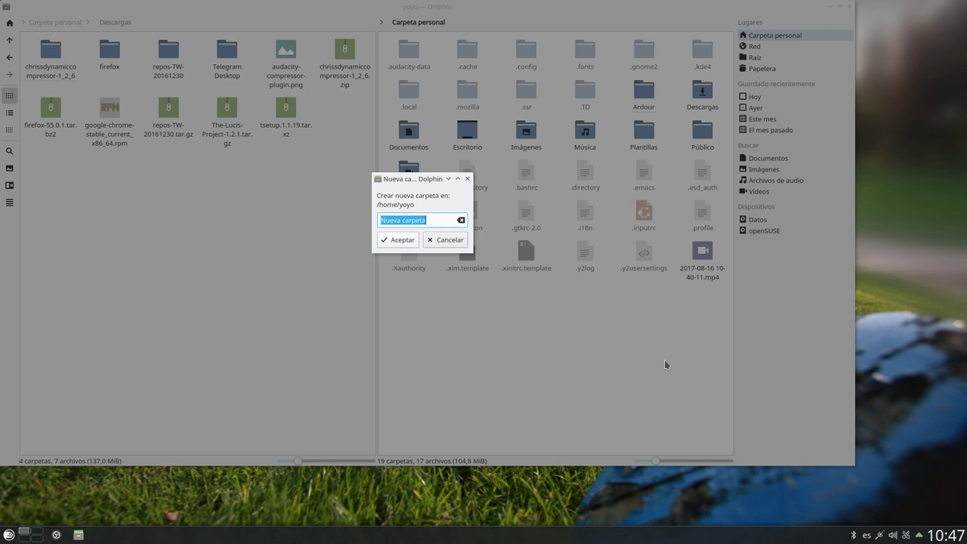
key("BackSpace")
type(".MF")
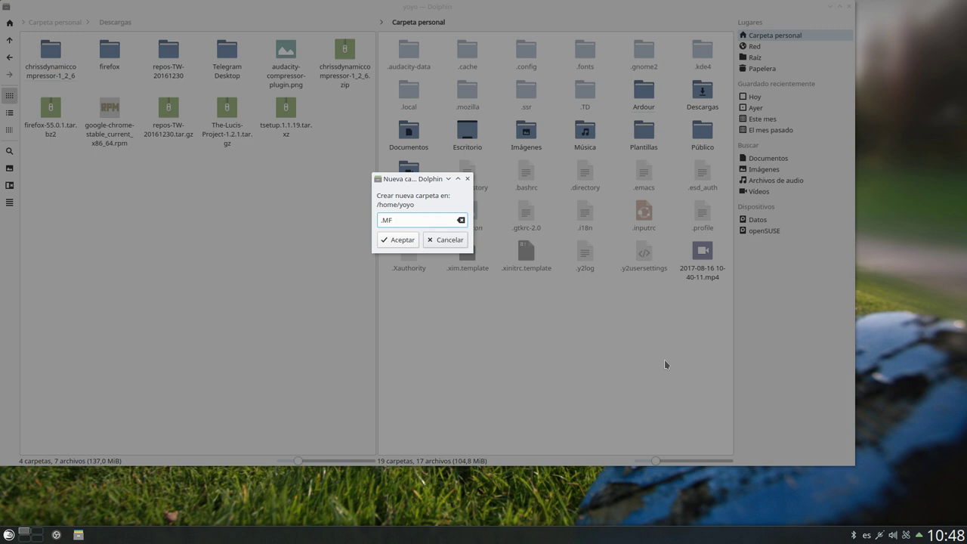
left_click(392, 240)
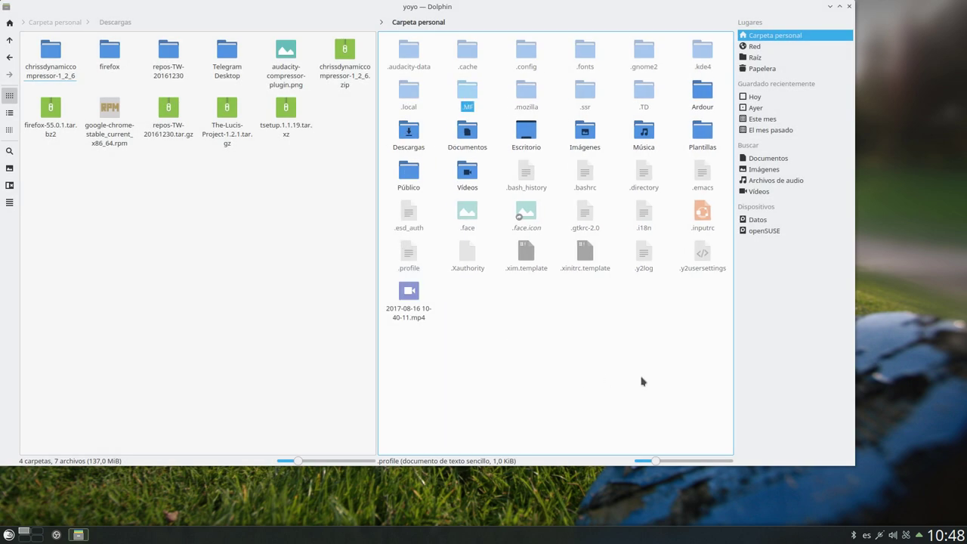
Move the extracted firefox folder from Descargas into the .MF folder
left_click(468, 91)
left_click(237, 272)
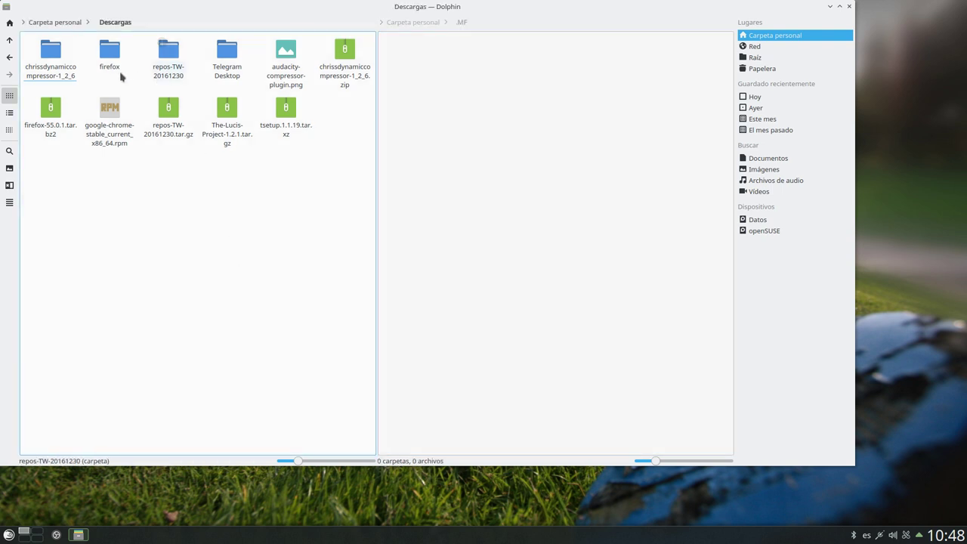
left_click_drag(108, 57, 480, 231)
left_click(499, 236)
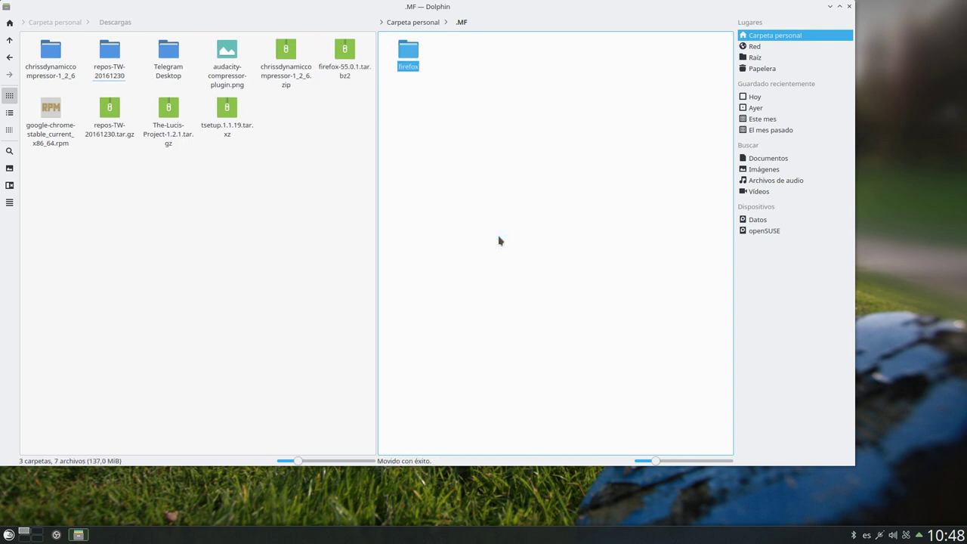
left_click(498, 240)
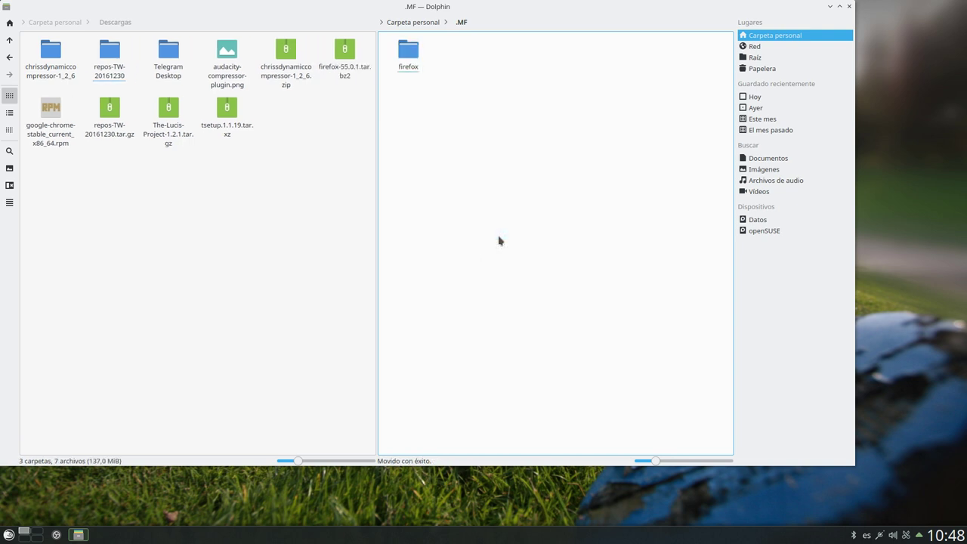
Check the contents of the firefox folder inside .MF and minimize the file manager
left_click(410, 59)
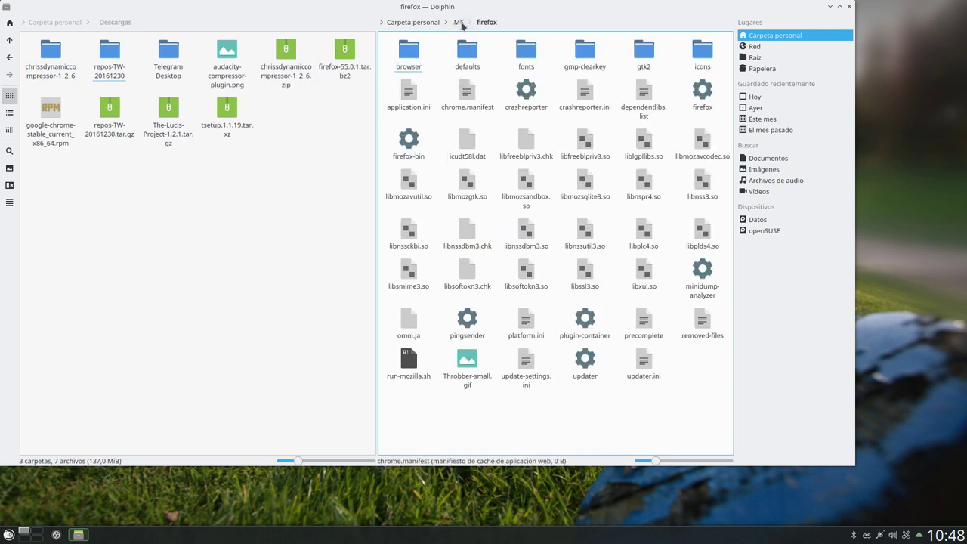
left_click(460, 23)
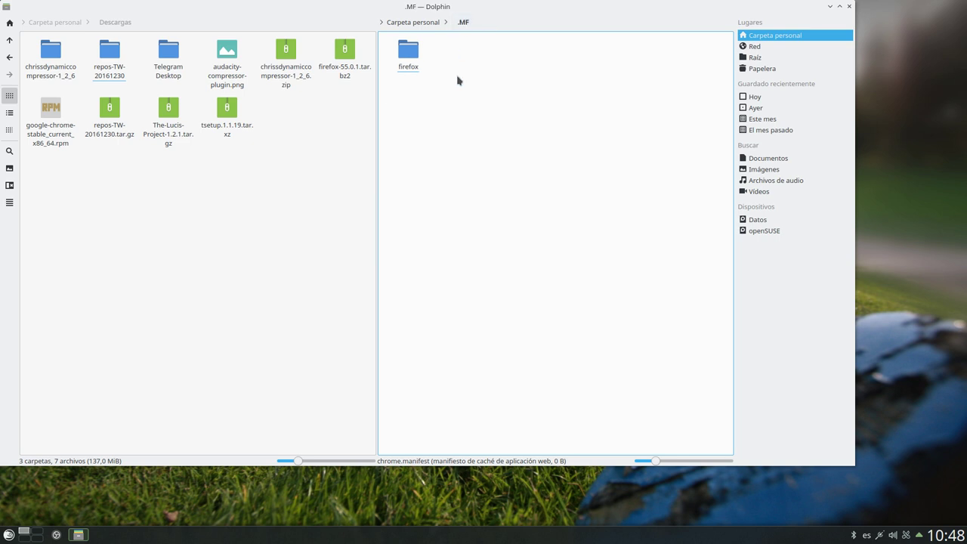
left_click(409, 57)
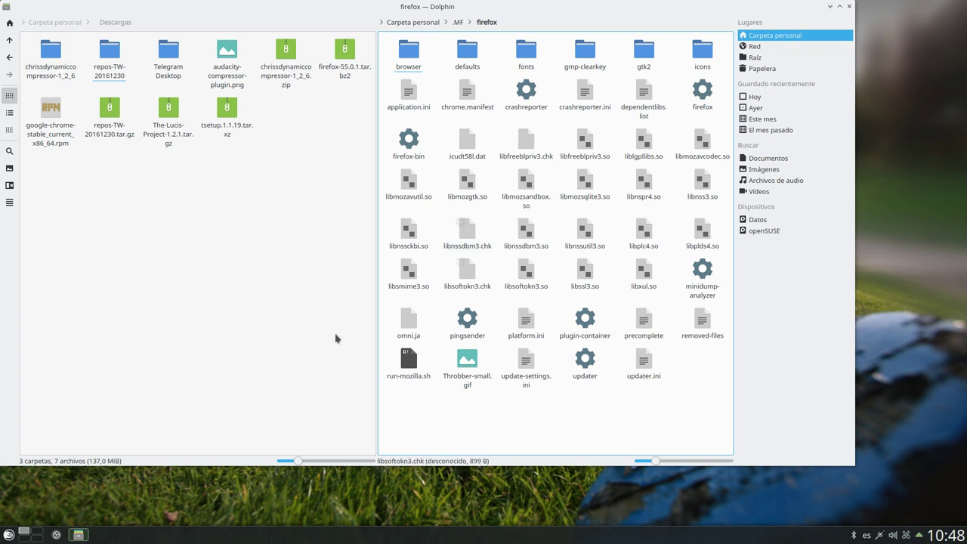
left_click(830, 7)
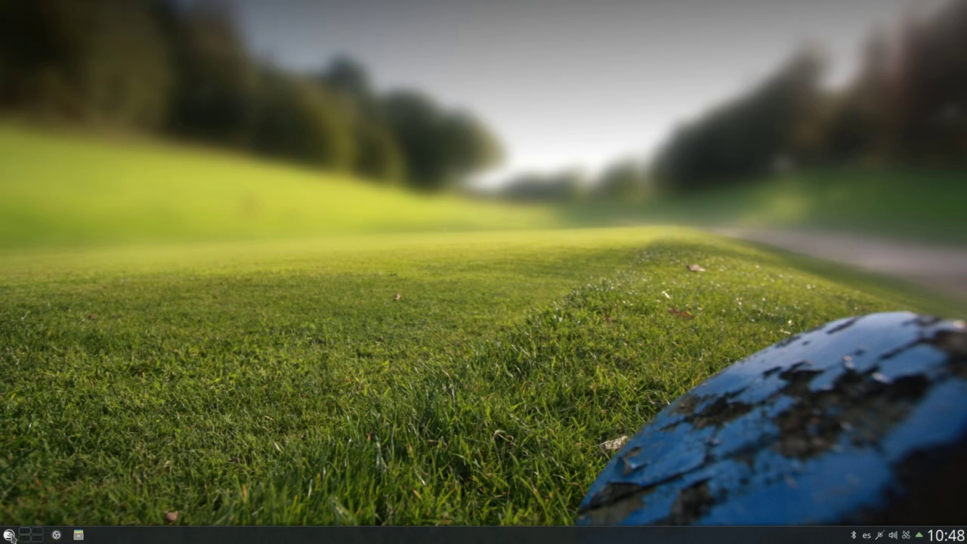
Look through the Internet category of the application launcher for the existing Firefox entry
left_click(9, 536)
left_click(79, 505)
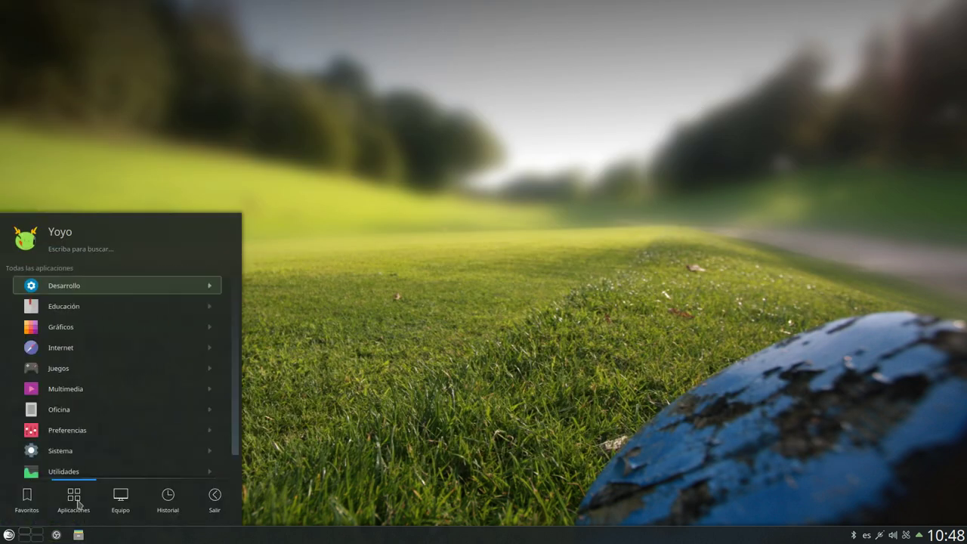
left_click(79, 347)
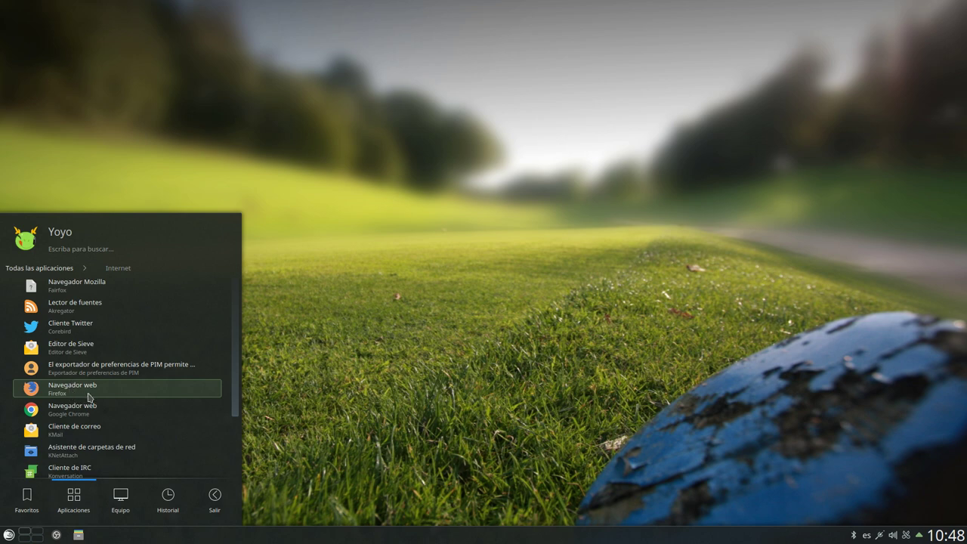
key("Down")
key("Down")
key("Down")
key("Down")
key("Down")
key("Down")
key("Return")
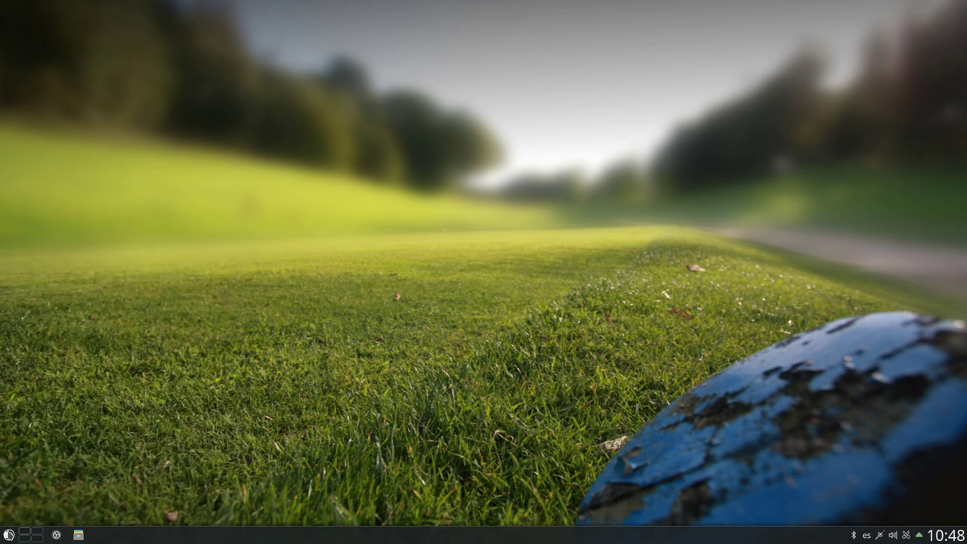
Remove the Firefox web browser entry from the application launcher's favourites and close the launcher
left_click(9, 536)
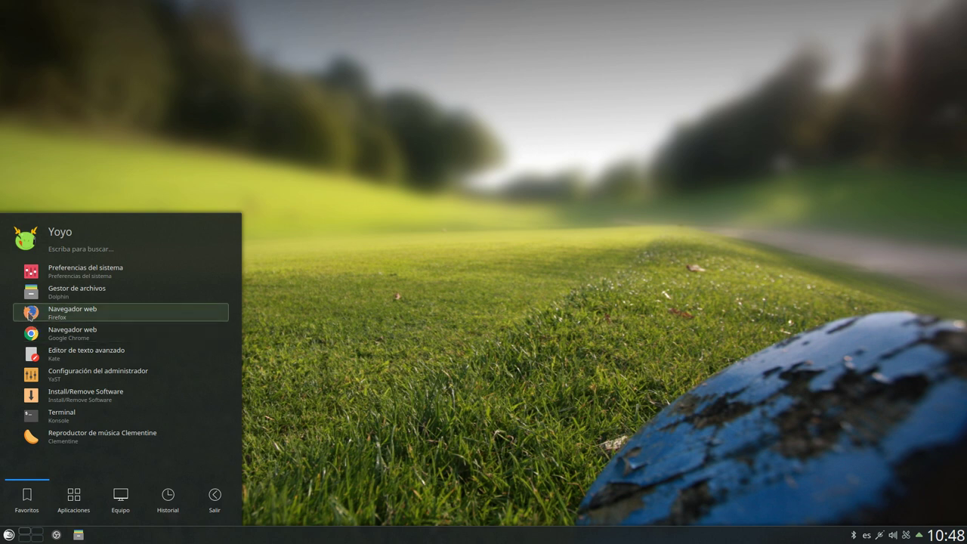
right_click(30, 313)
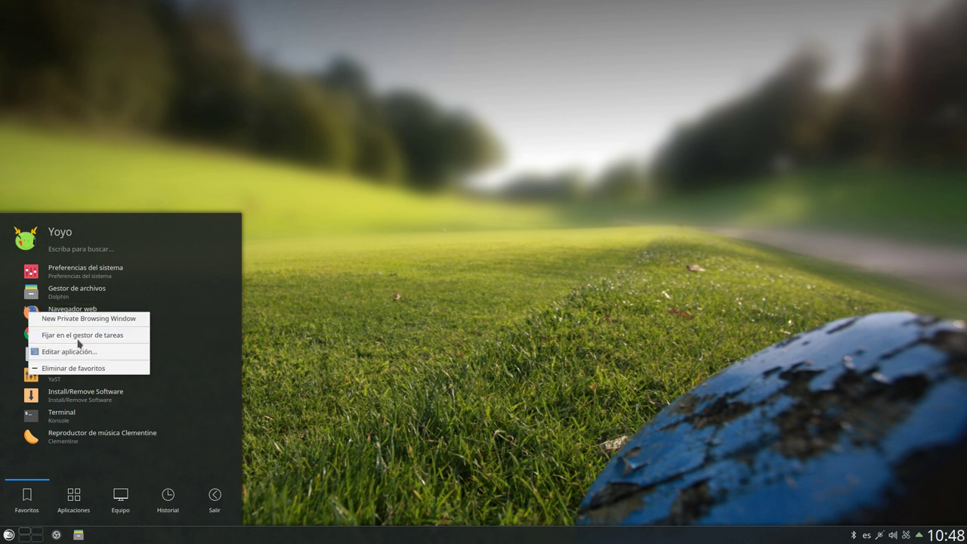
left_click(72, 368)
left_click(362, 342)
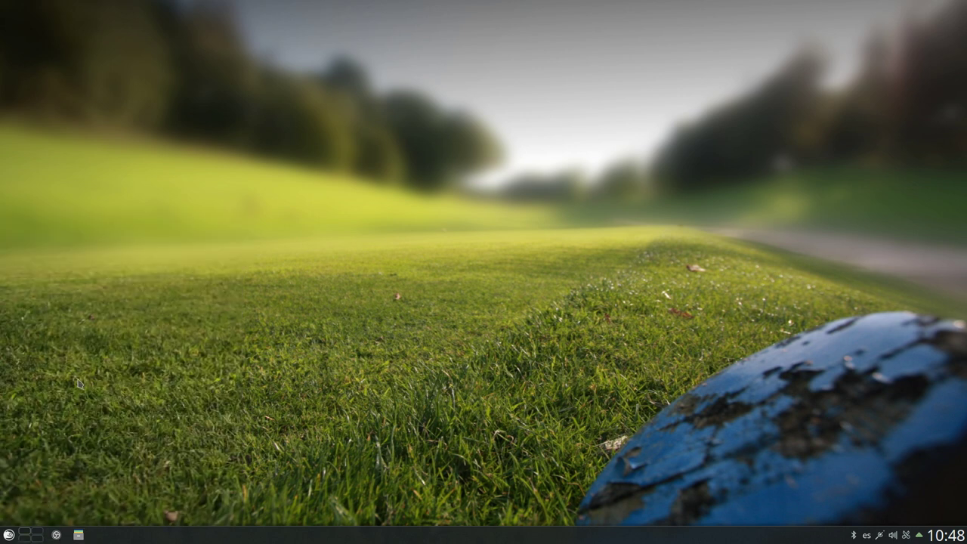
Open the application launcher's menu editor, then enlarge and reposition its window on the desktop
right_click(9, 534)
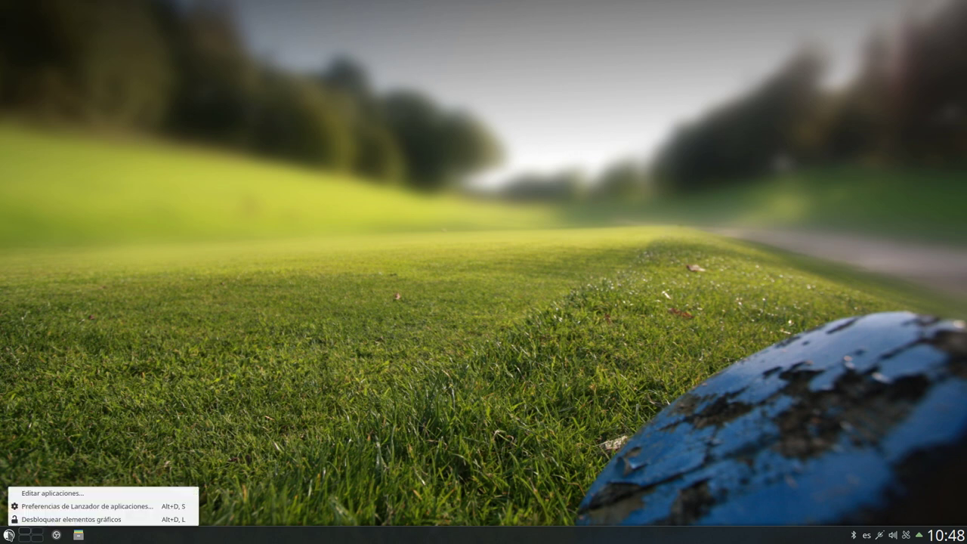
left_click(38, 500)
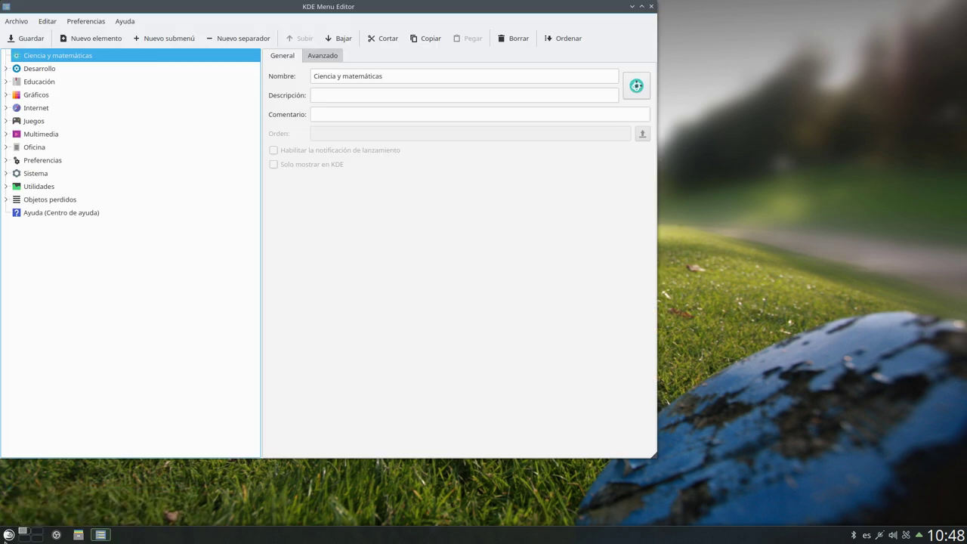
left_click_drag(307, 13, 437, 39)
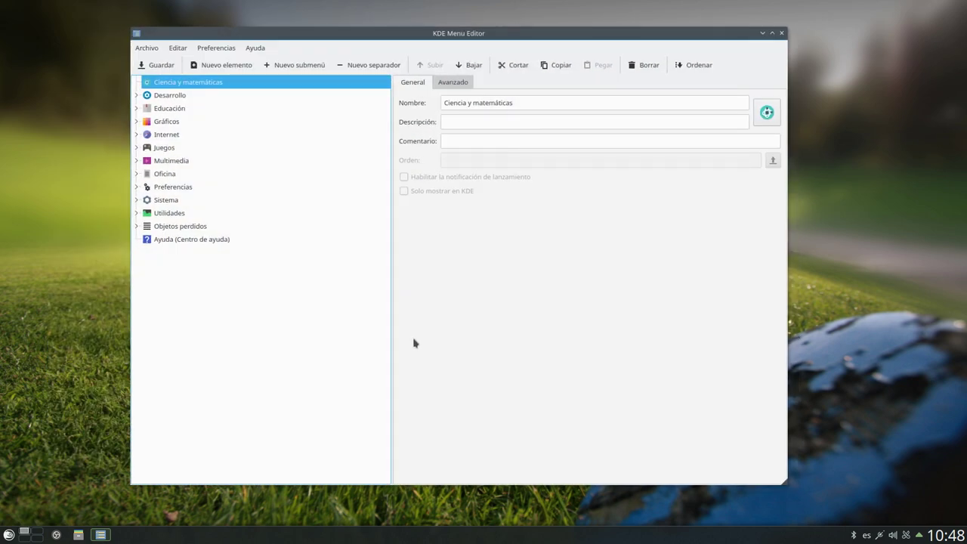
left_click_drag(788, 495, 851, 493)
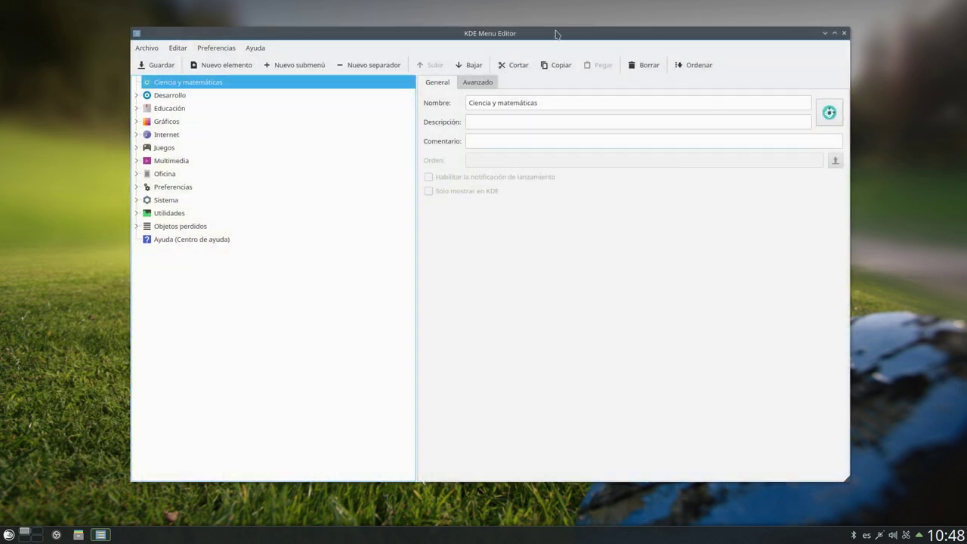
left_click_drag(521, 34, 493, 29)
Delete the existing Fairfox (Navegador Mozilla) entry from the Internet category
left_click(109, 131)
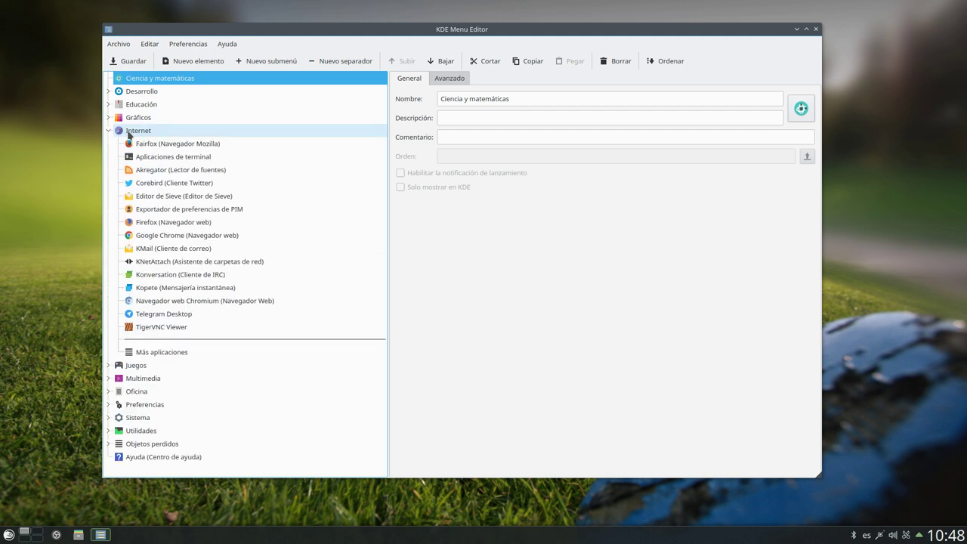
left_click(124, 131)
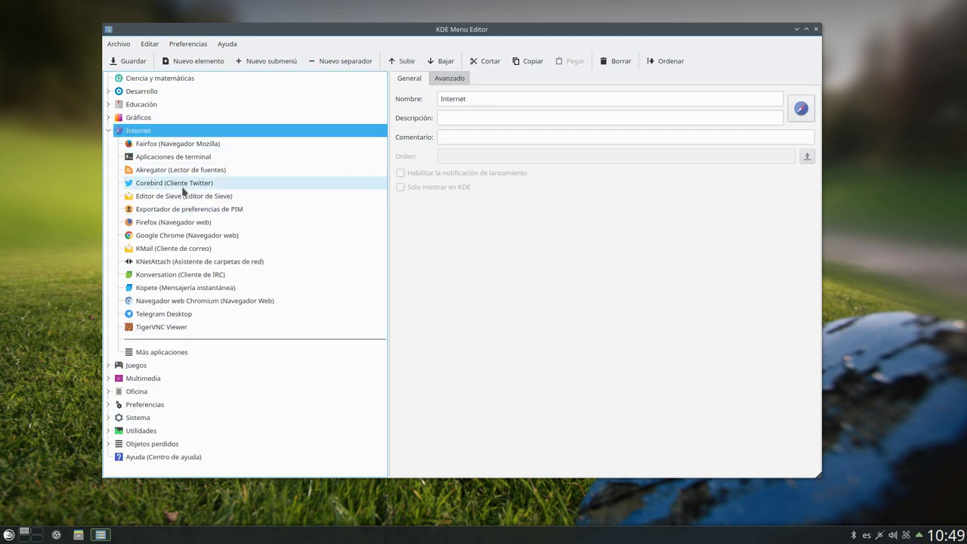
left_click(178, 143)
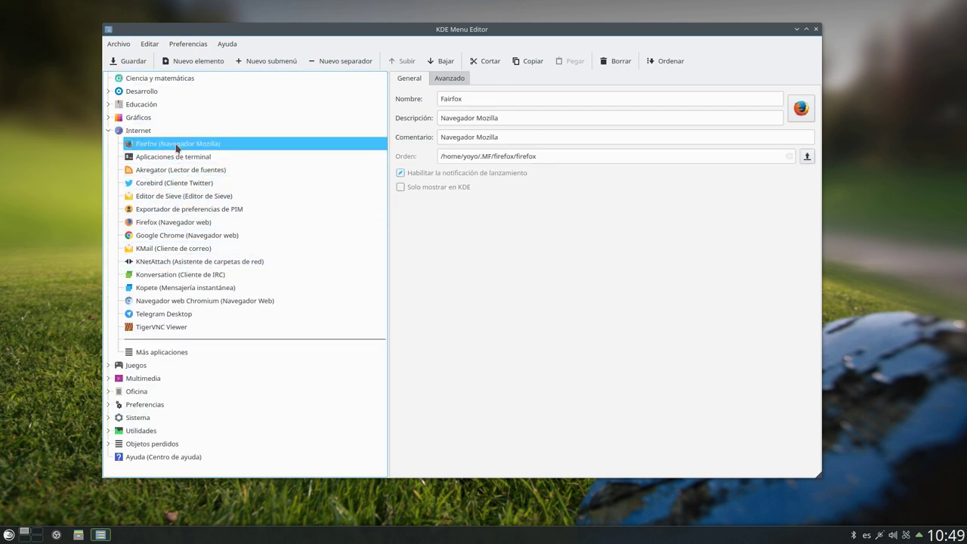
left_click(624, 65)
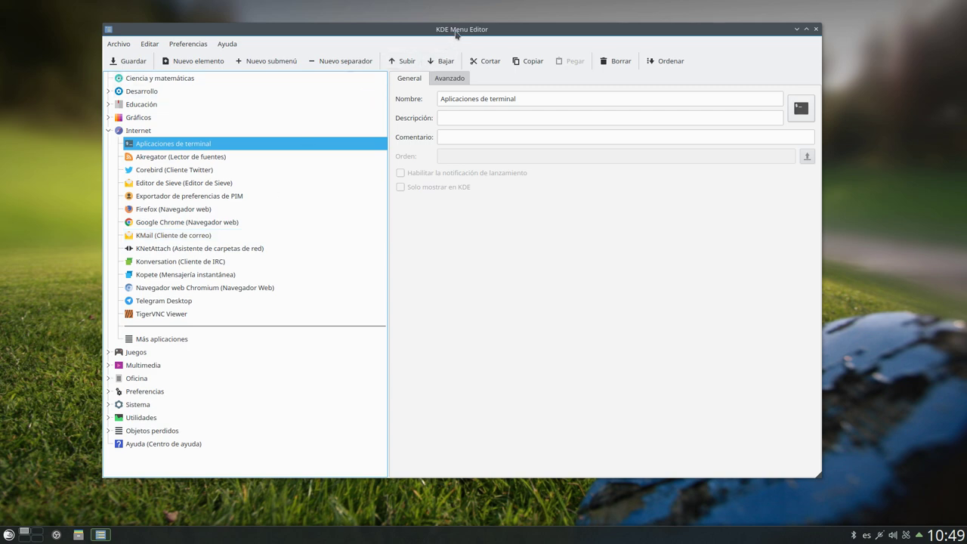
Start creating a new element in the Internet category
left_click_drag(458, 36, 447, 35)
left_click(130, 133)
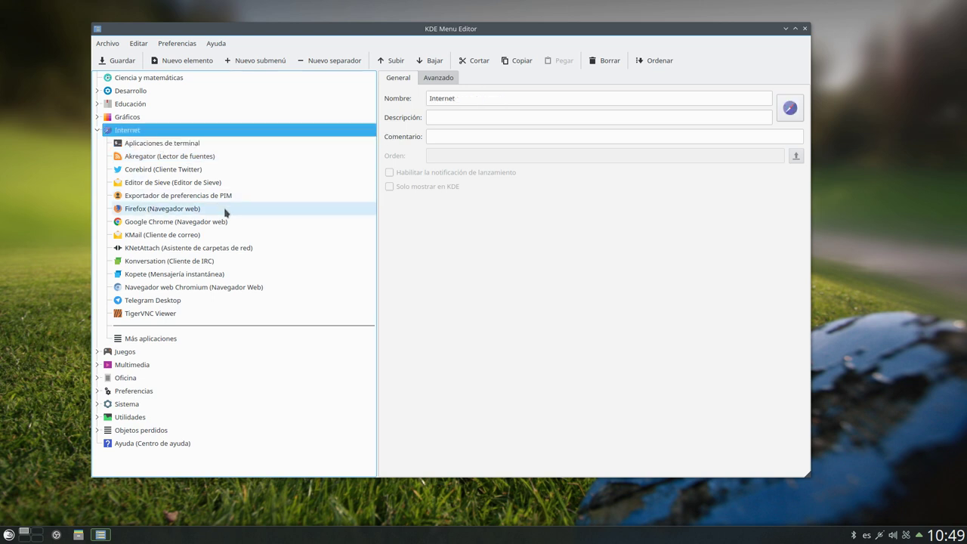
left_click(201, 67)
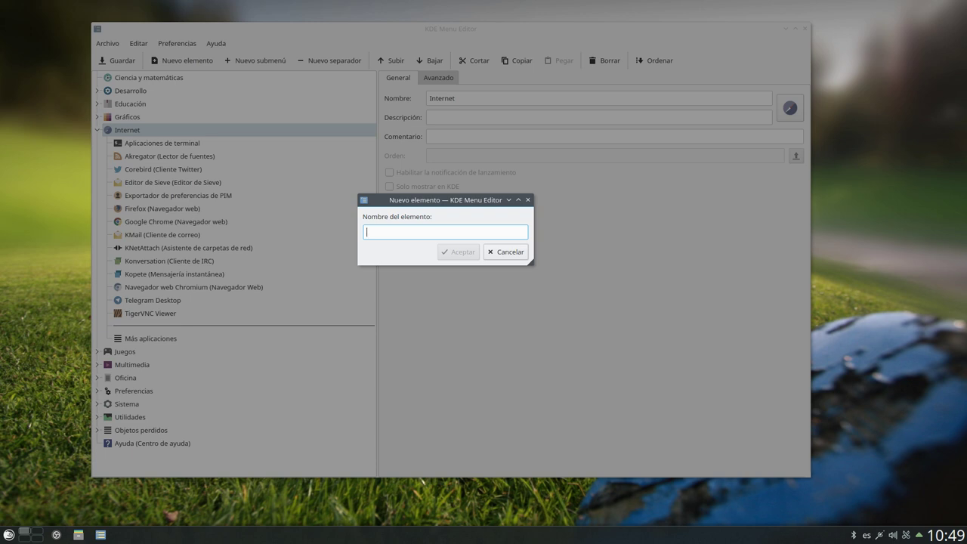
type("FAIRFOX")
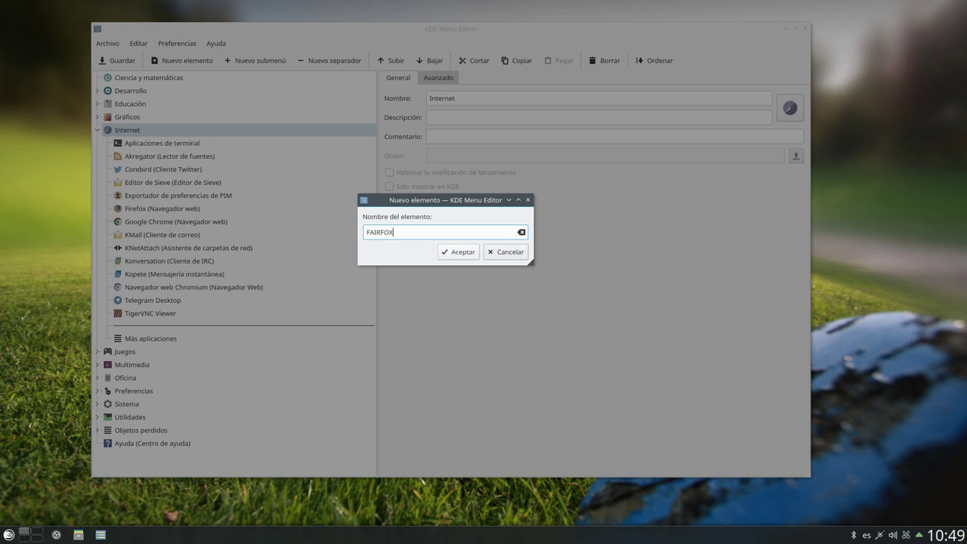
key("BackSpace")
key("BackSpace")
key("BackSpace")
key("BackSpace")
key("BackSpace")
key("BackSpace")
key("BackSpace")
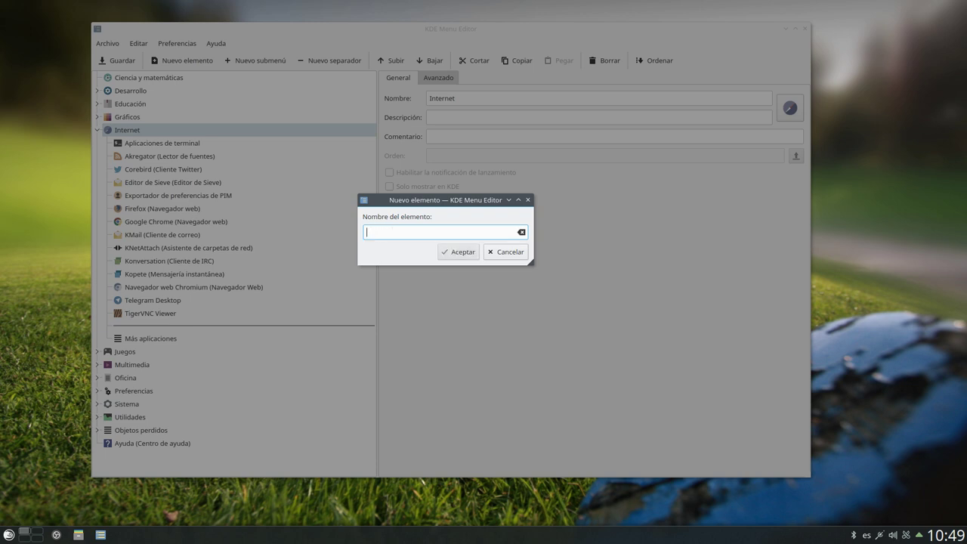
Name the new element fairfox and create it
type("fai")
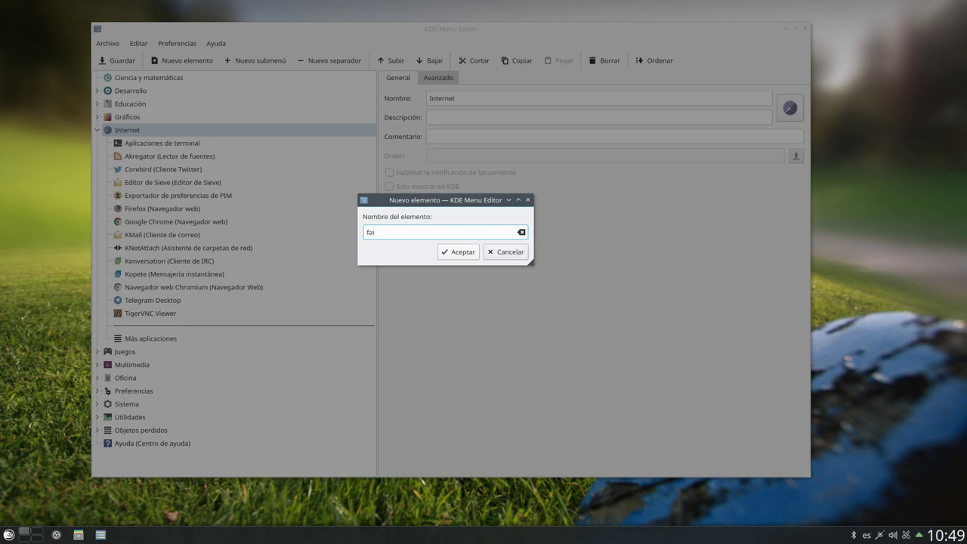
type("rfox")
left_click(459, 251)
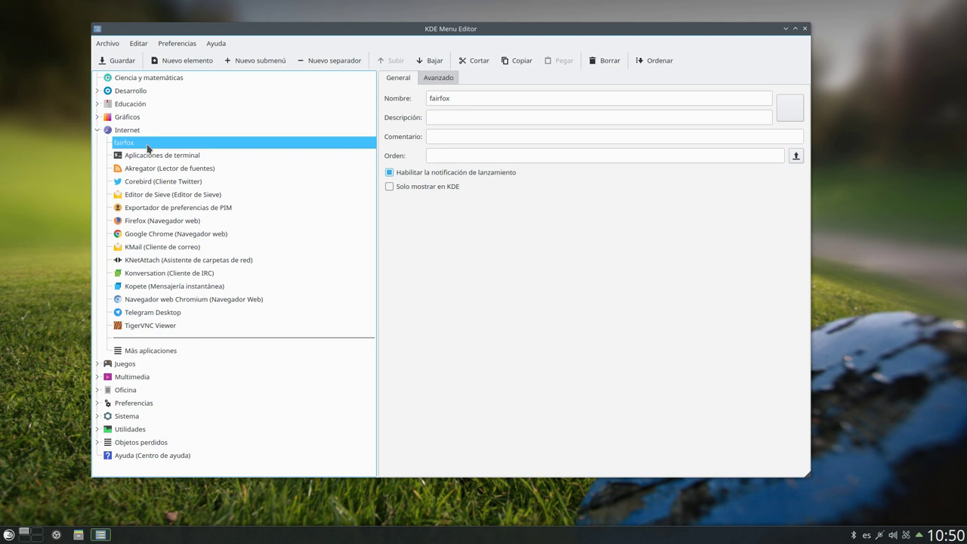
Fill in both the description and the comment of the fairfox entry with "Mozilla navegador"
left_click(486, 101)
left_click(454, 115)
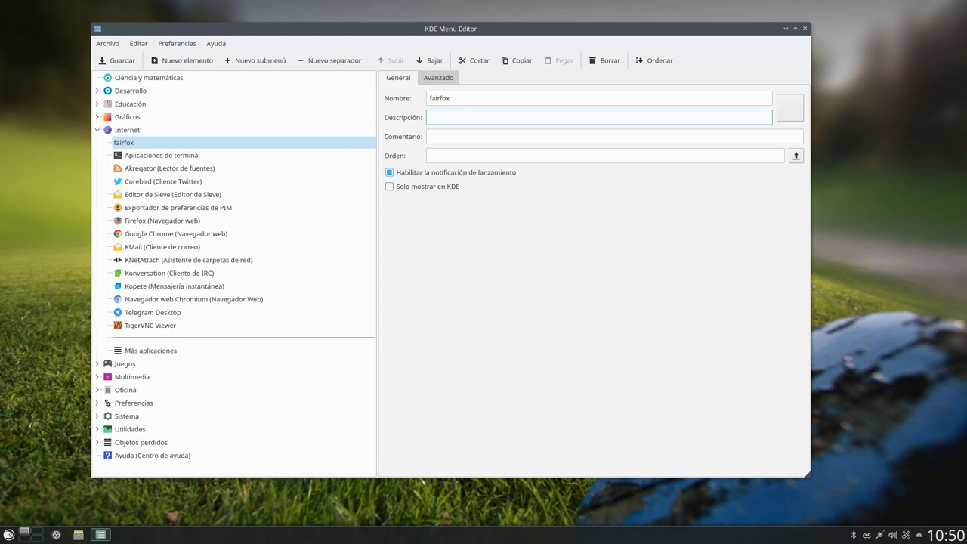
type("Mozi")
type("lla navegador")
left_click(446, 133)
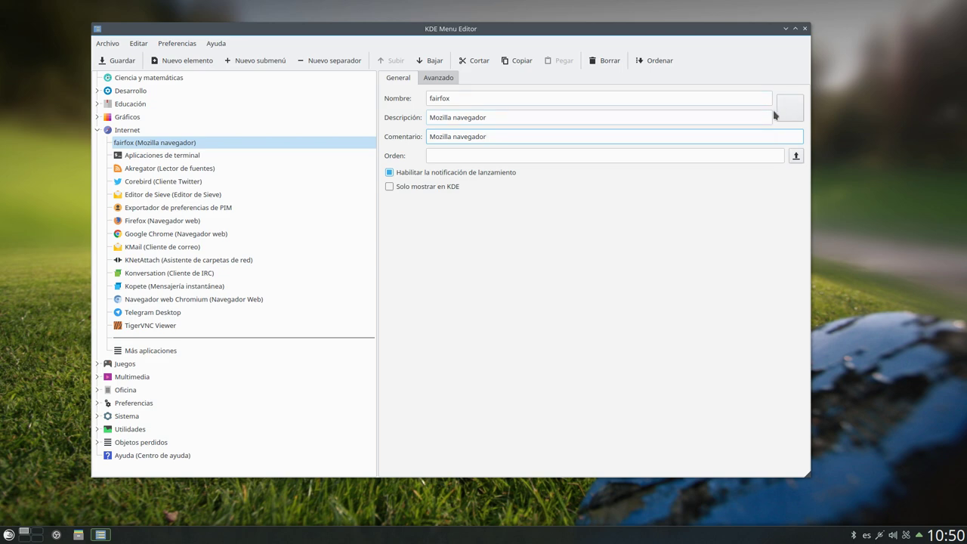
In the Dolphin file manager, preview the icon image inside .MF/firefox/browser/icons and minimize the window
left_click(77, 535)
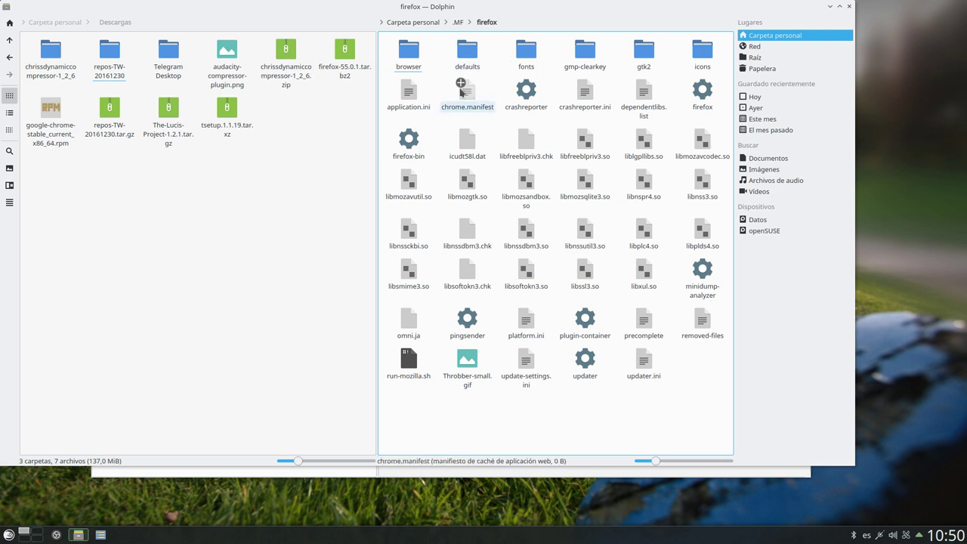
left_click(405, 49)
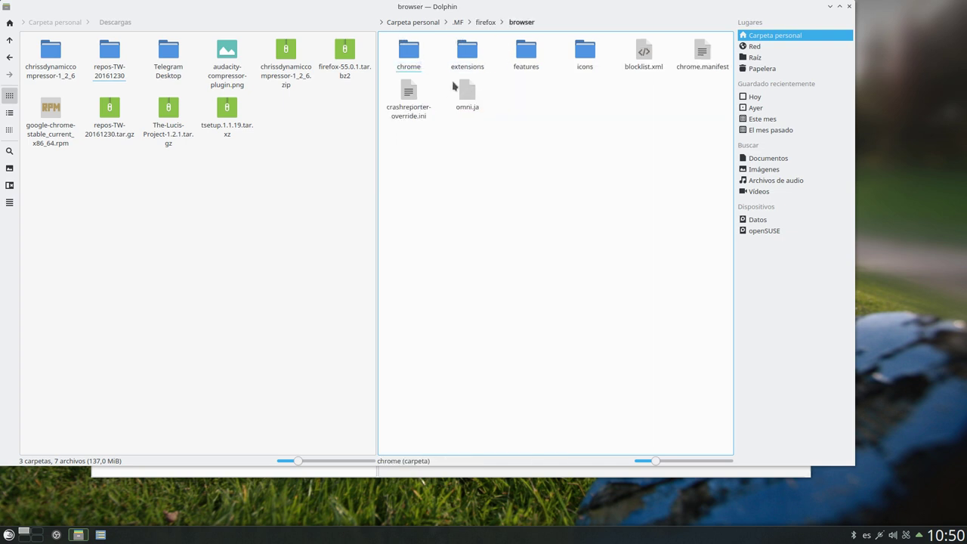
left_click(592, 58)
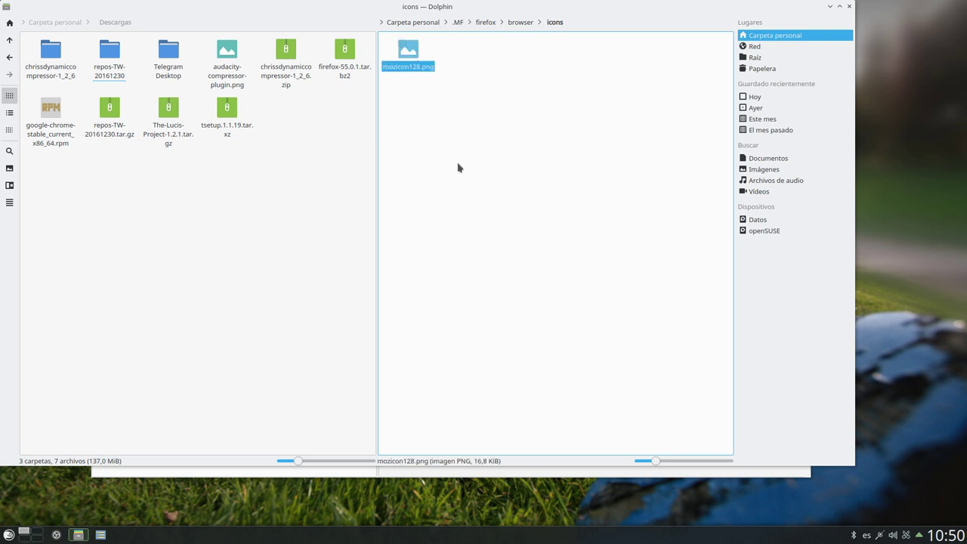
left_click(9, 167)
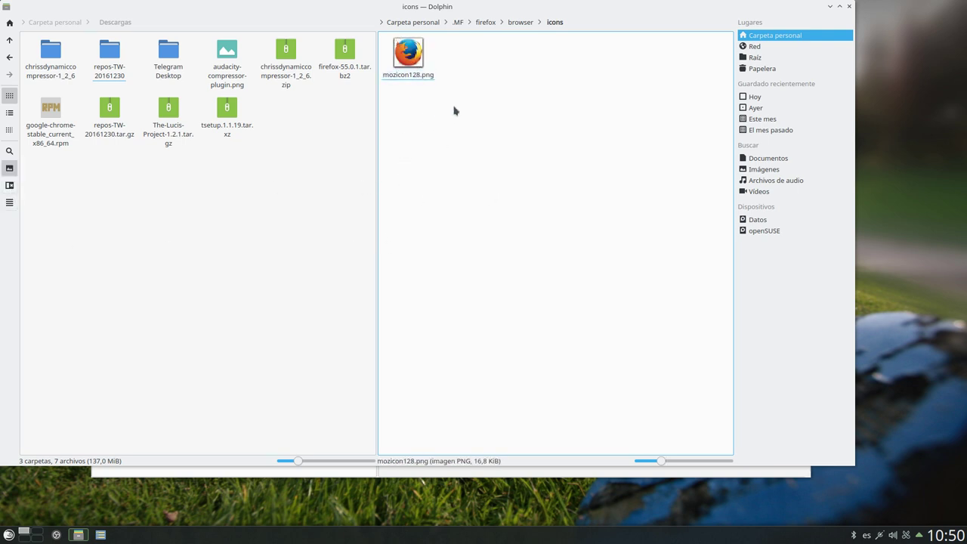
left_click(830, 6)
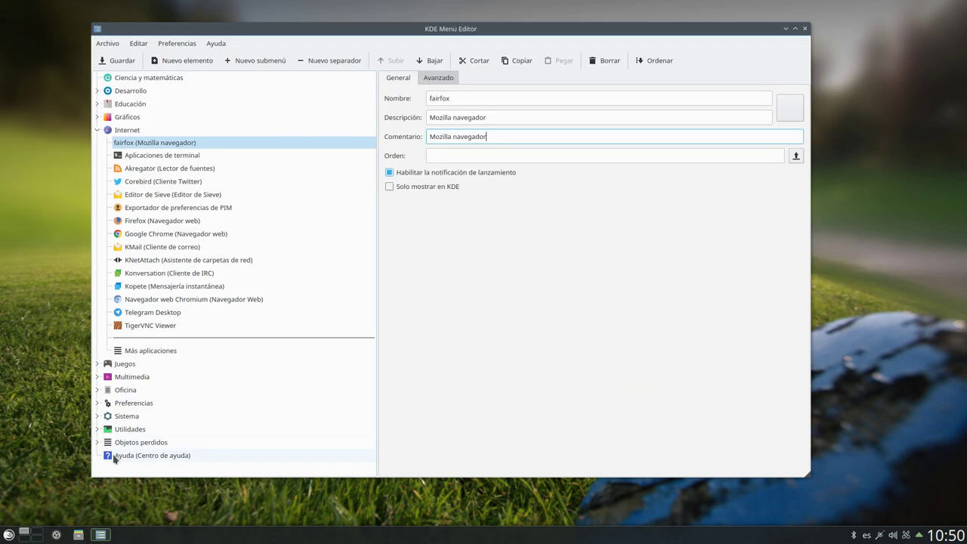
Open the icon picker for the fairfox entry, enlarge it, and browse for other icons from a file
left_click(787, 107)
left_click_drag(474, 107, 182, 52)
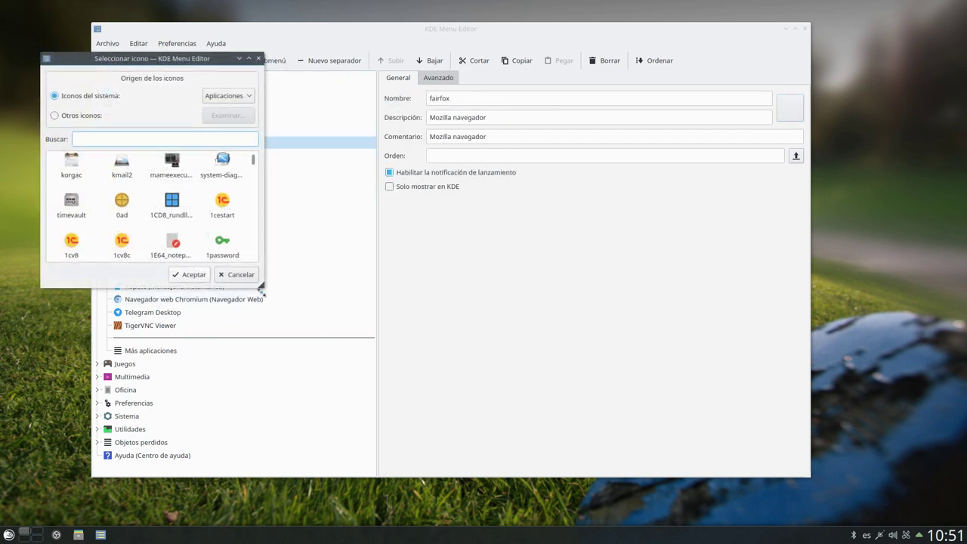
left_click_drag(261, 287, 597, 486)
left_click(95, 119)
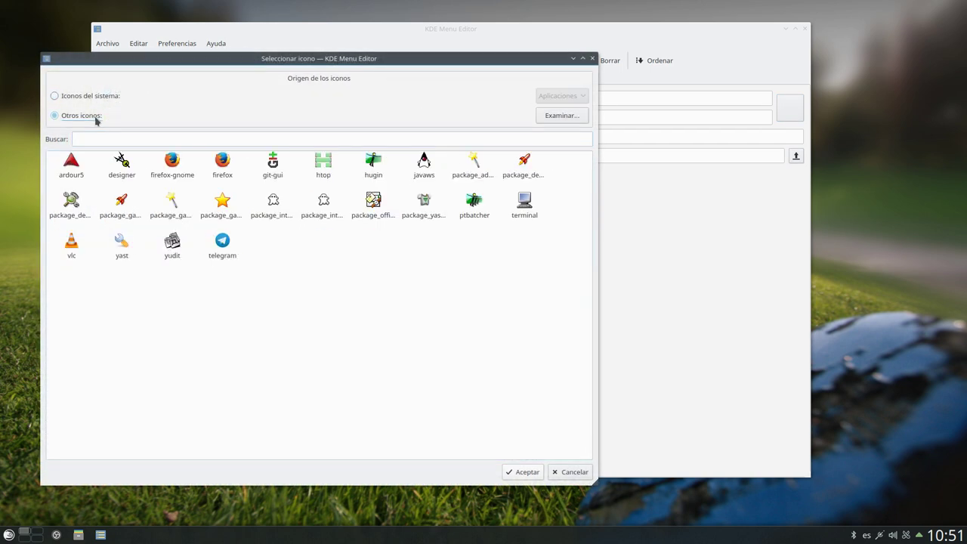
left_click(575, 120)
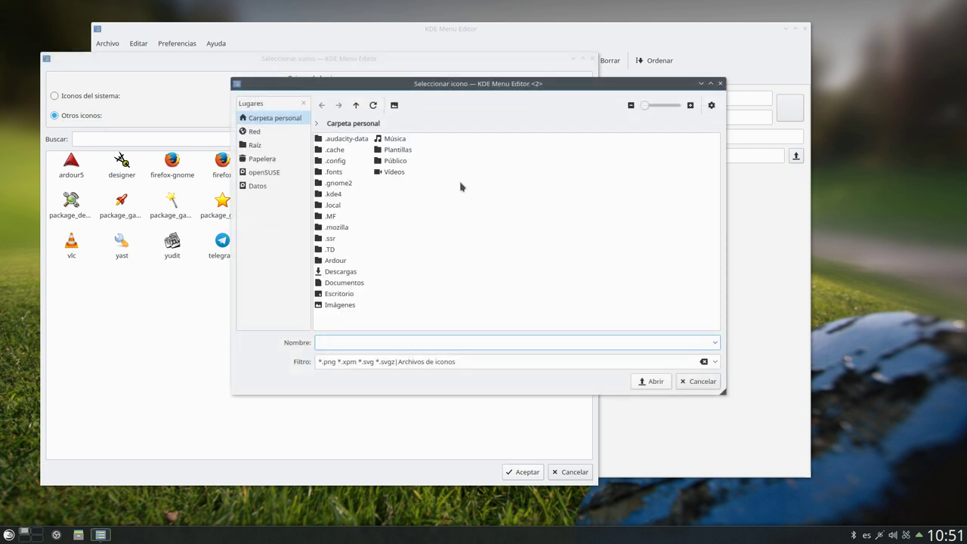
Turn the display of hidden files off and back on in the icon file chooser
left_click(711, 105)
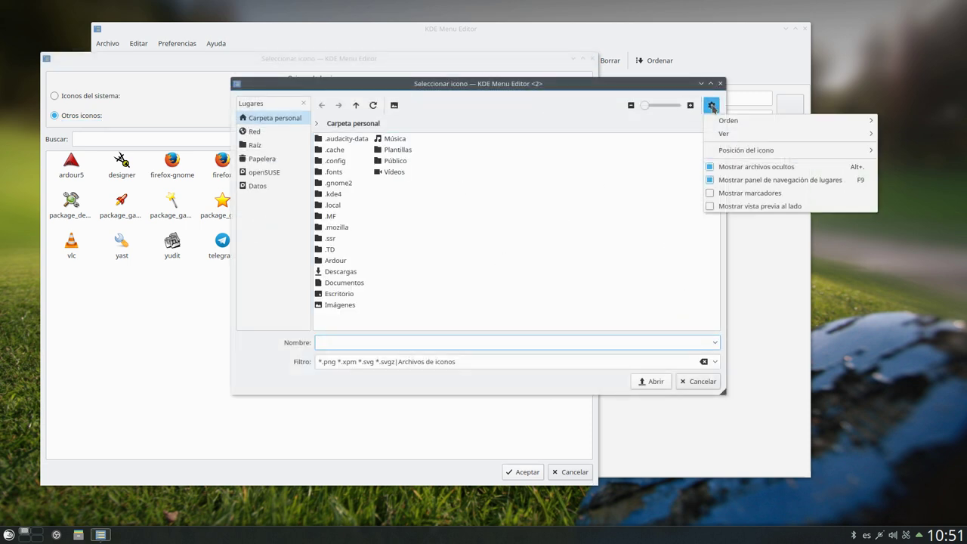
left_click(757, 173)
left_click(711, 105)
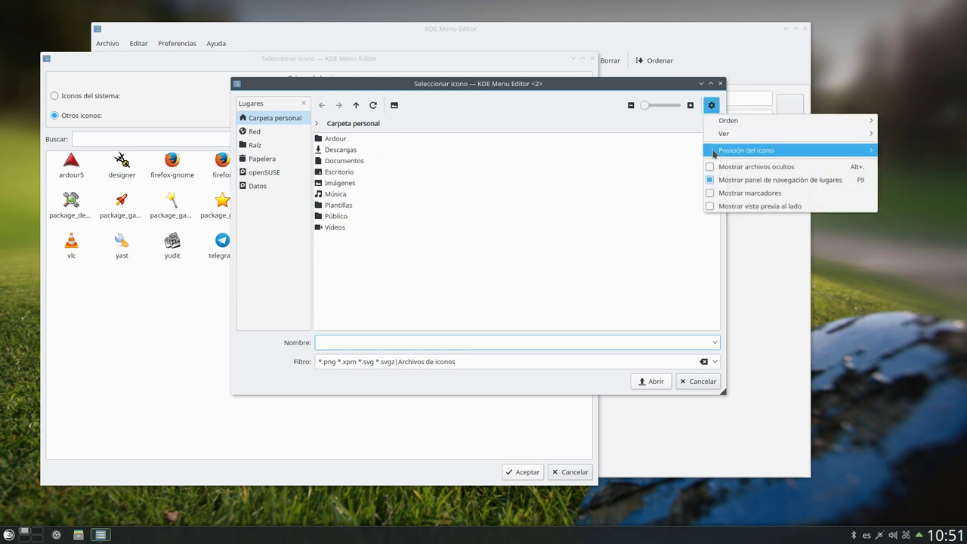
left_click(752, 167)
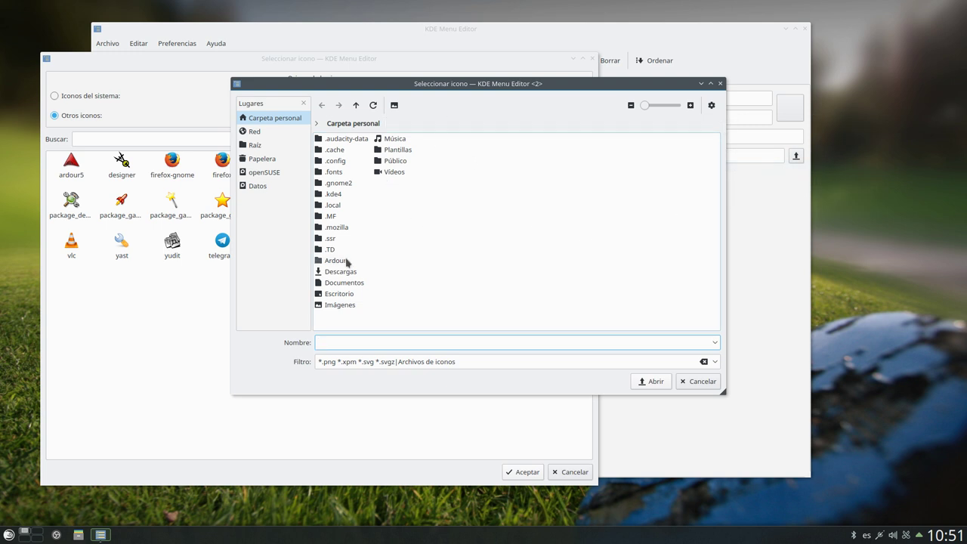
Set the fairfox entry's icon to mozicon128.png from the .MF/firefox/browser/icons folder
left_click(333, 217)
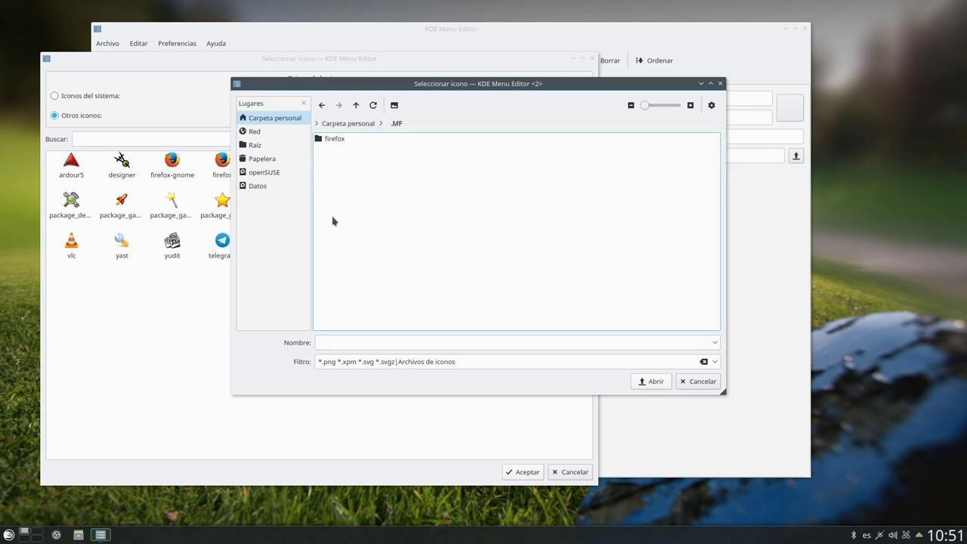
left_click(332, 141)
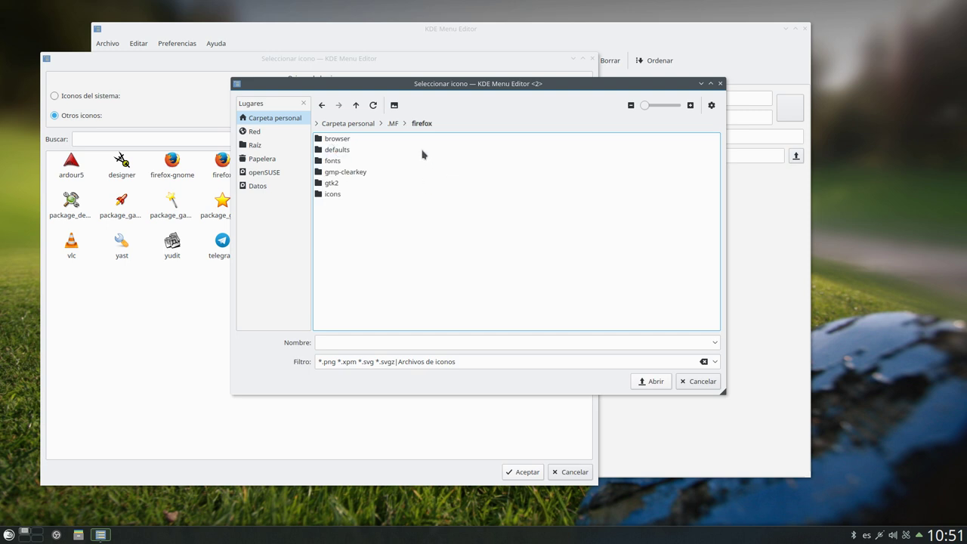
left_click(340, 139)
left_click(336, 173)
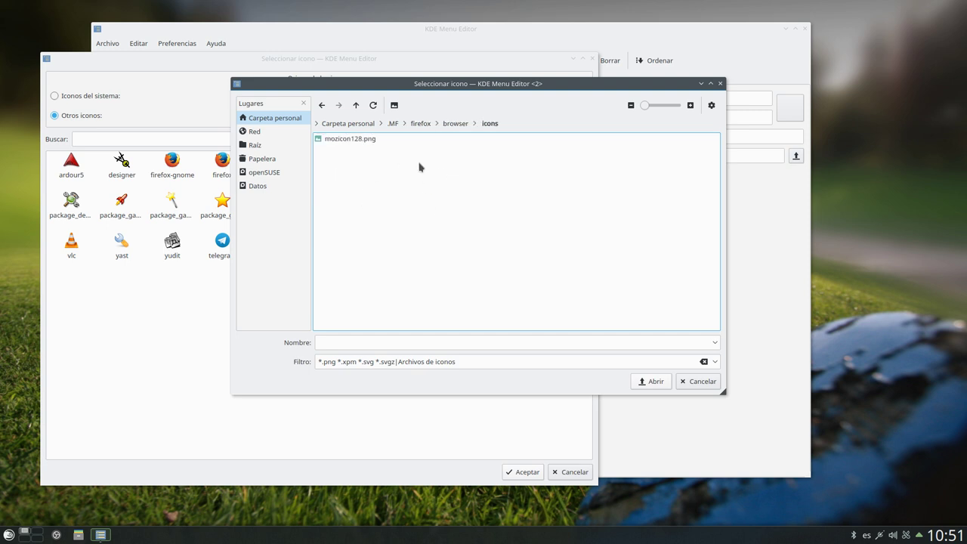
left_click(352, 140)
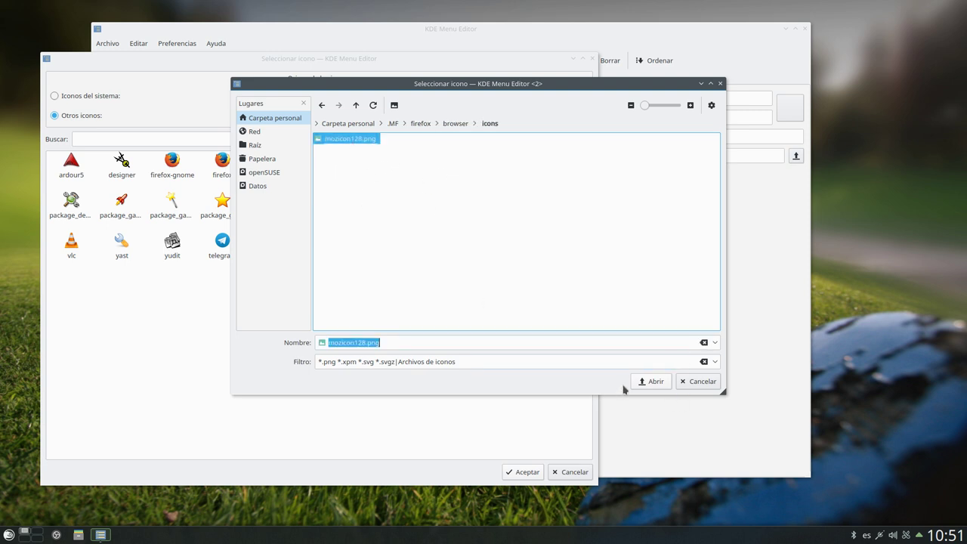
left_click(646, 383)
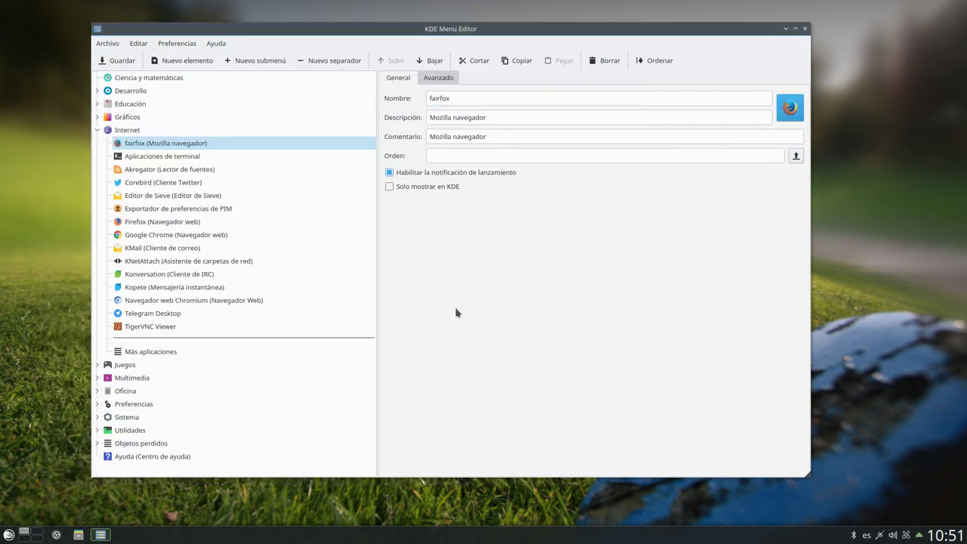
Open the file chooser for the fairfox entry's command
left_click(493, 158)
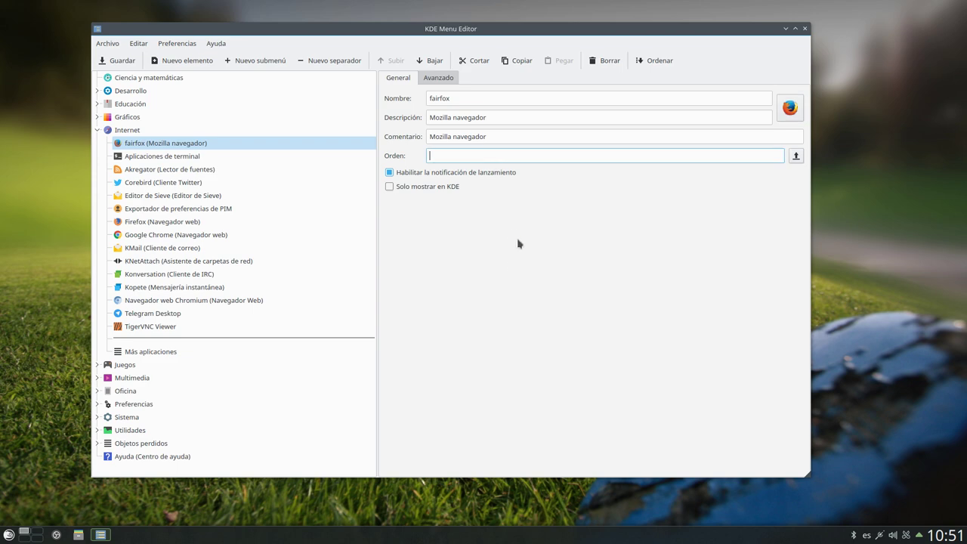
left_click_drag(531, 28, 496, 23)
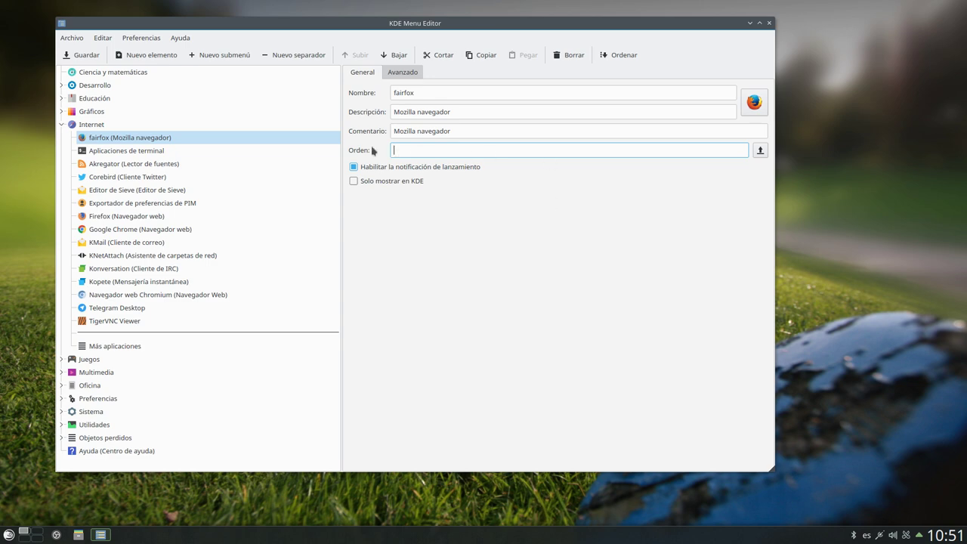
left_click(761, 152)
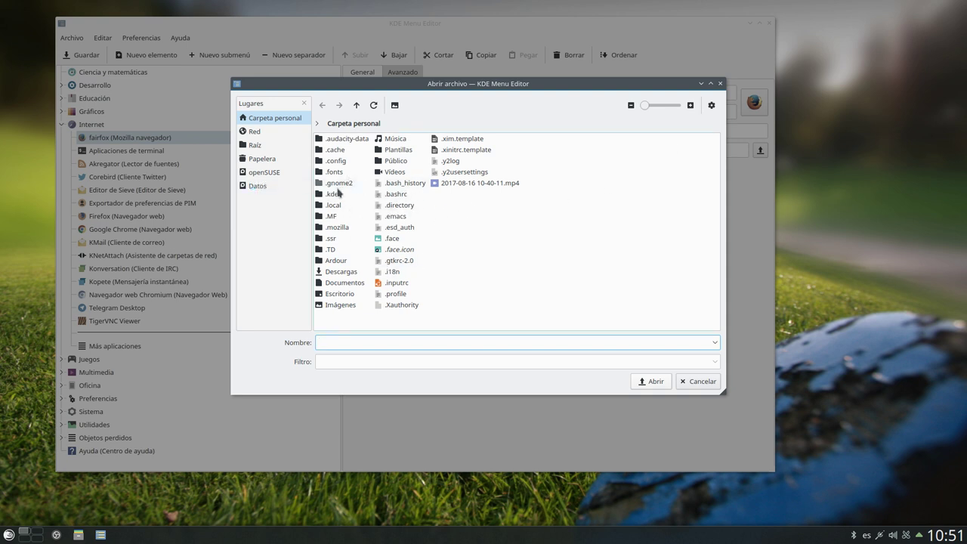
Turn the display of hidden files off and back on in the command's file chooser
left_click(712, 106)
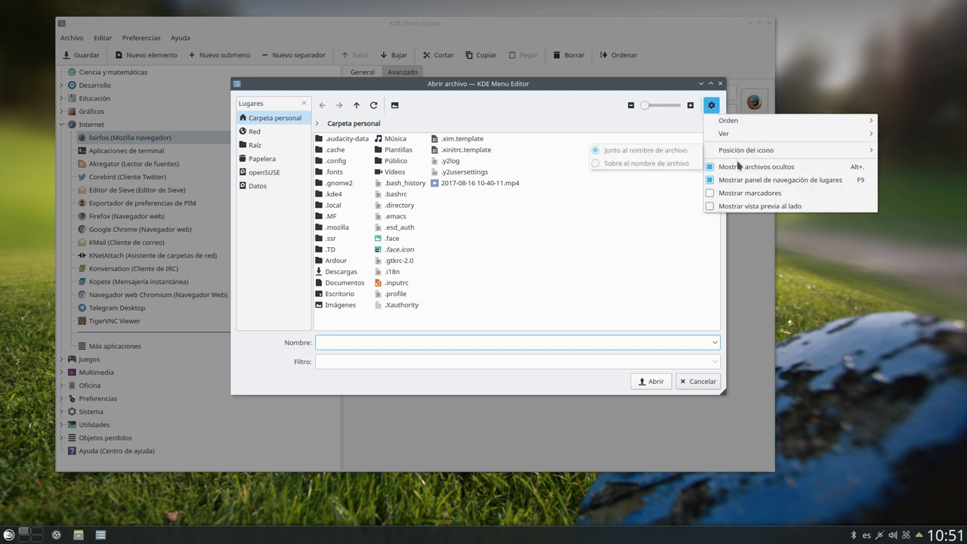
left_click(722, 163)
left_click(713, 107)
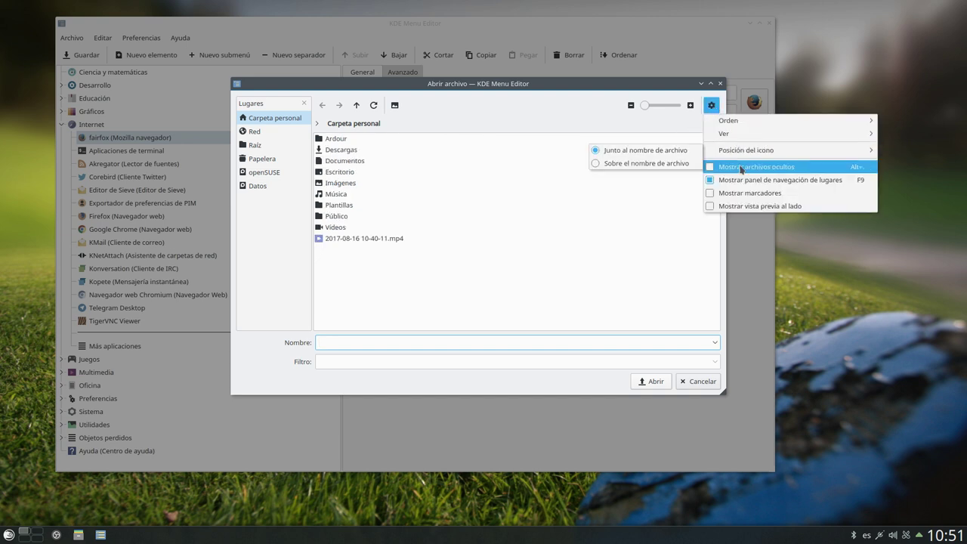
left_click(726, 164)
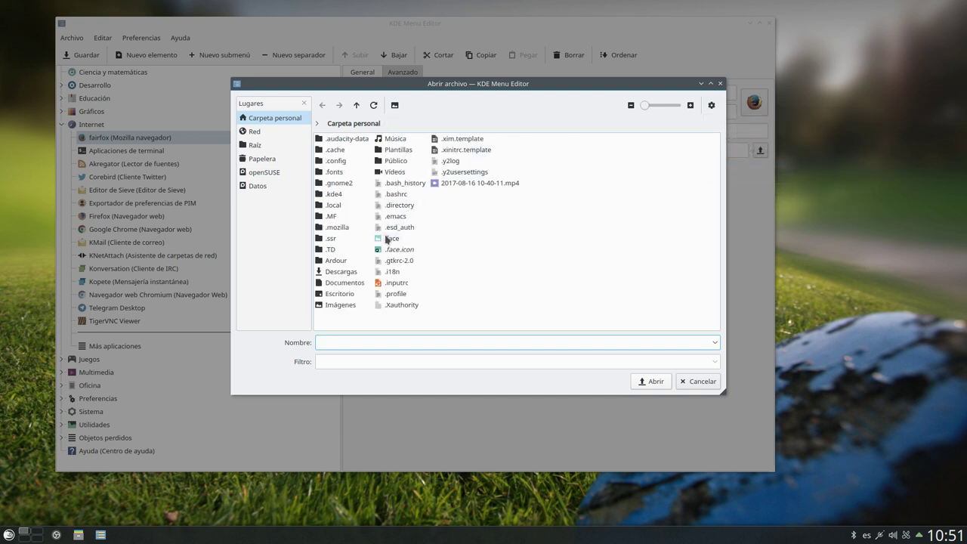
Set the fairfox entry's command to the firefox executable in the .MF/firefox folder
left_click(338, 217)
left_click(338, 140)
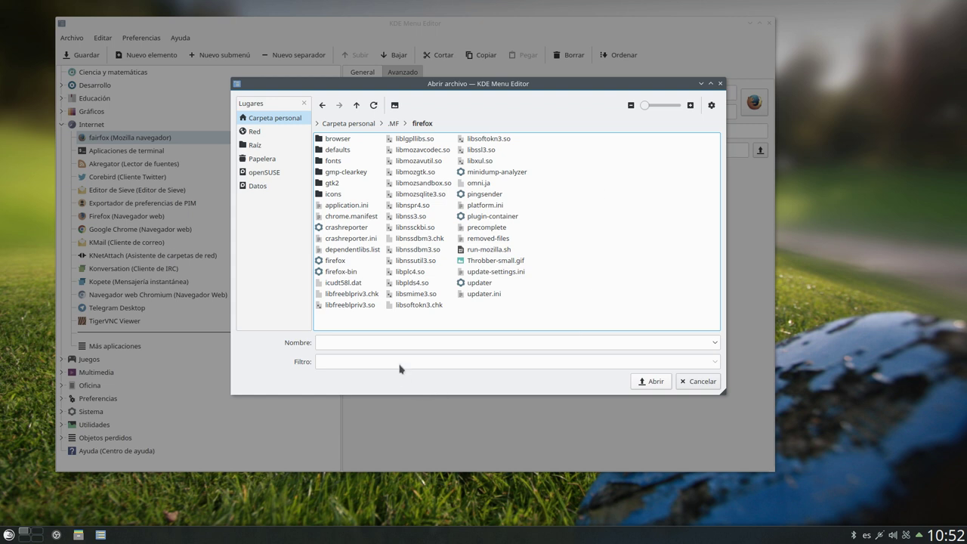
left_click(340, 260)
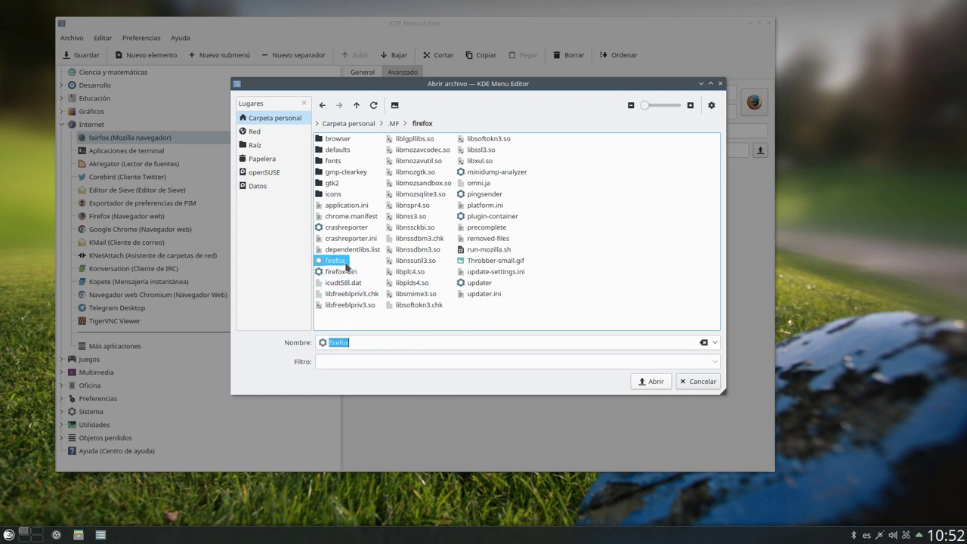
left_click(652, 382)
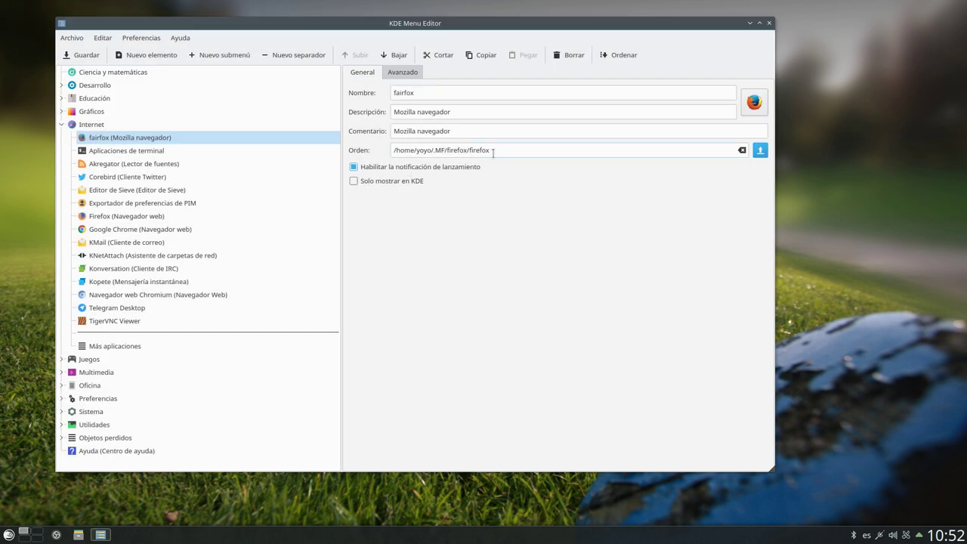
Save the fairfox entry with its command path and close the menu editor
left_click_drag(493, 151, 395, 150)
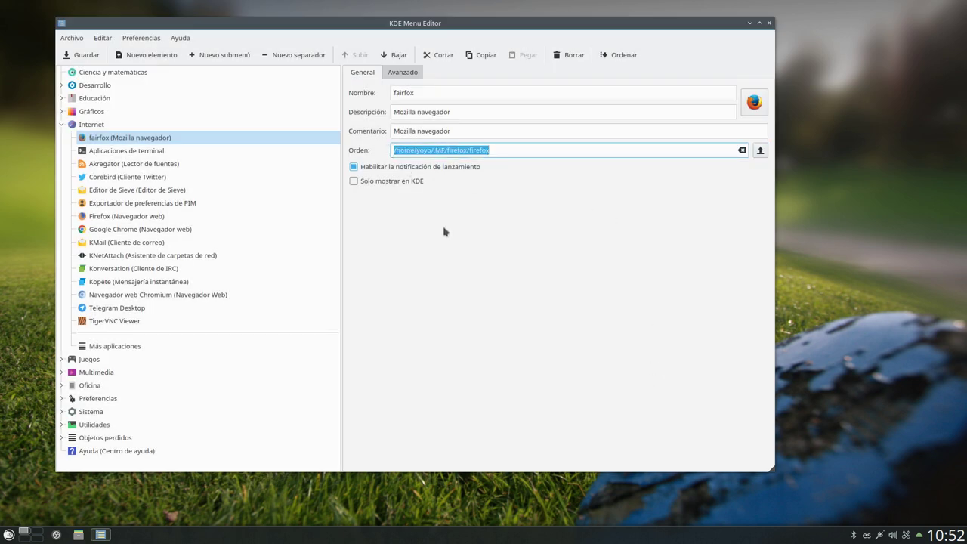
left_click(509, 151)
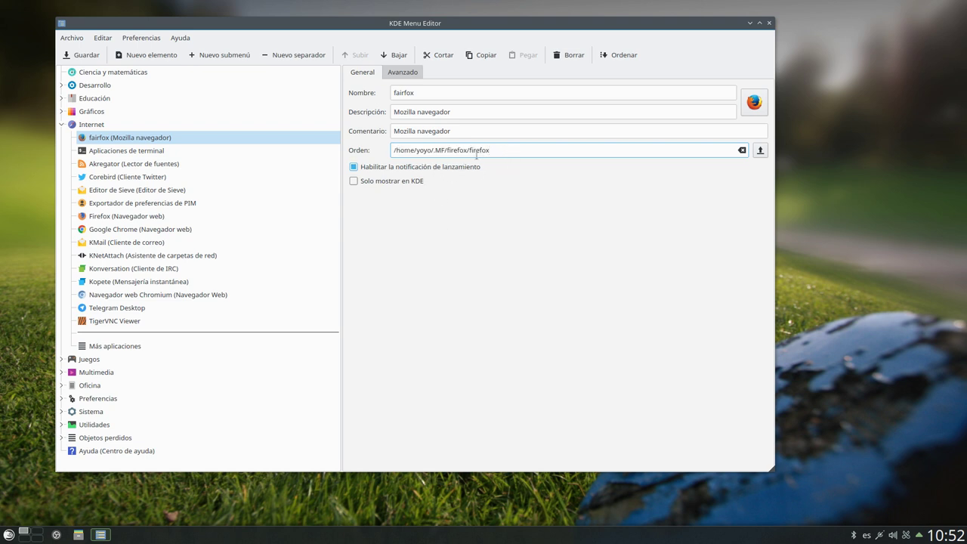
left_click(87, 57)
left_click(771, 24)
left_click(9, 536)
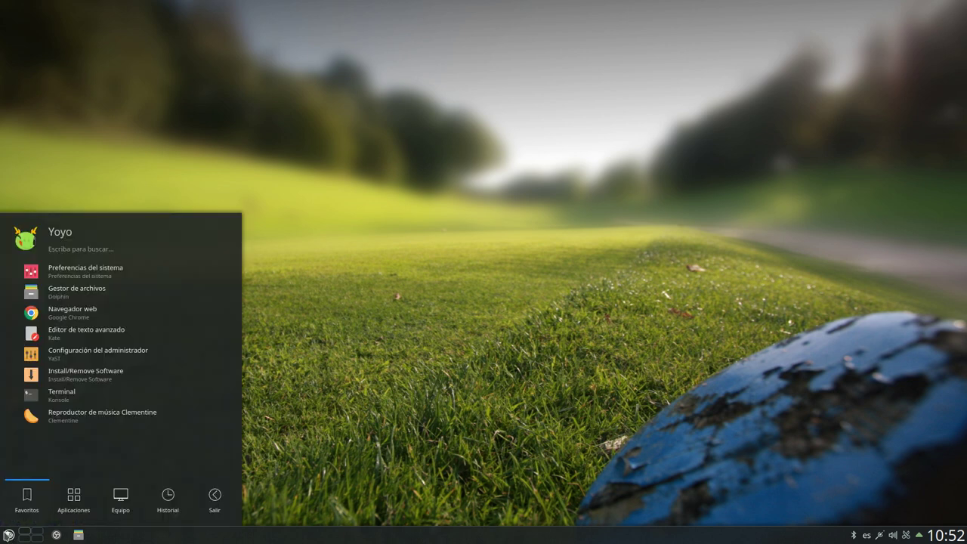
left_click(74, 505)
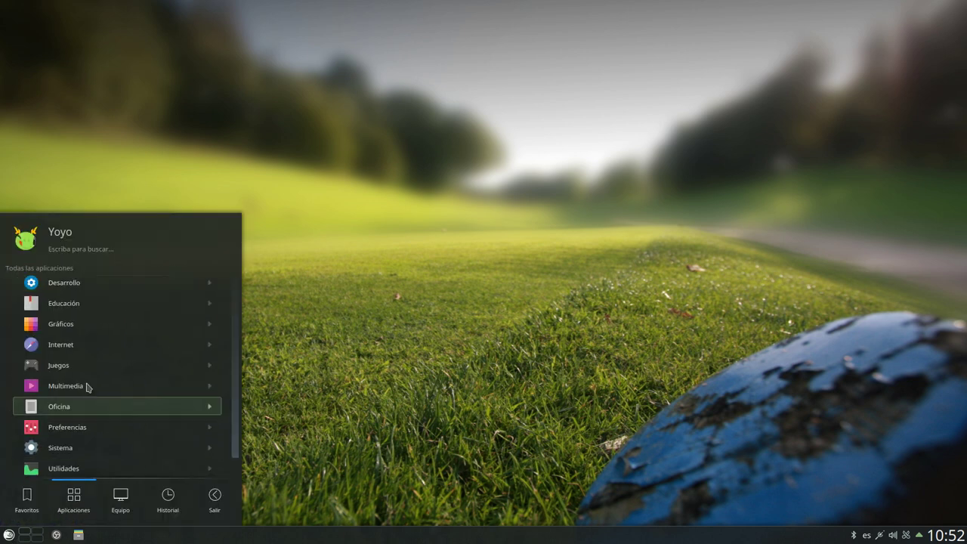
left_click(266, 523)
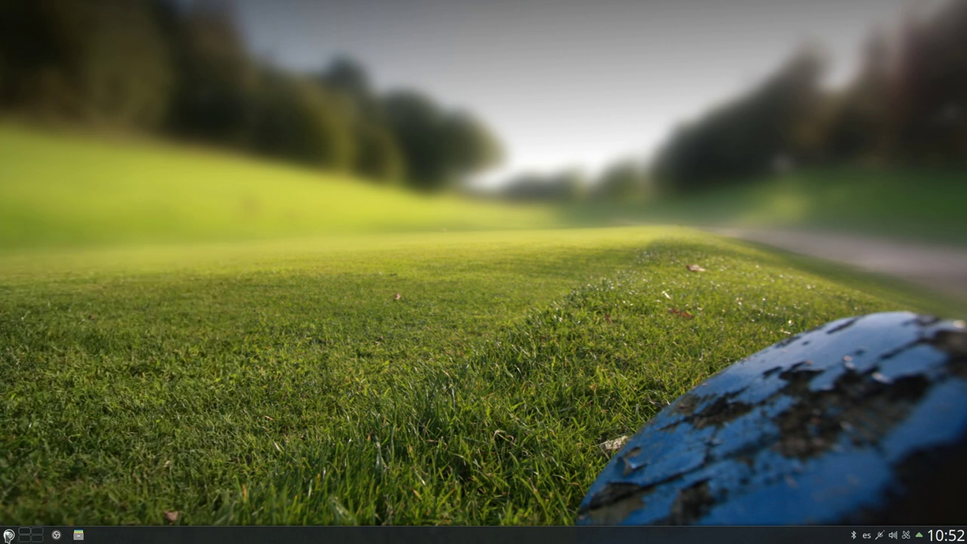
left_click(9, 535)
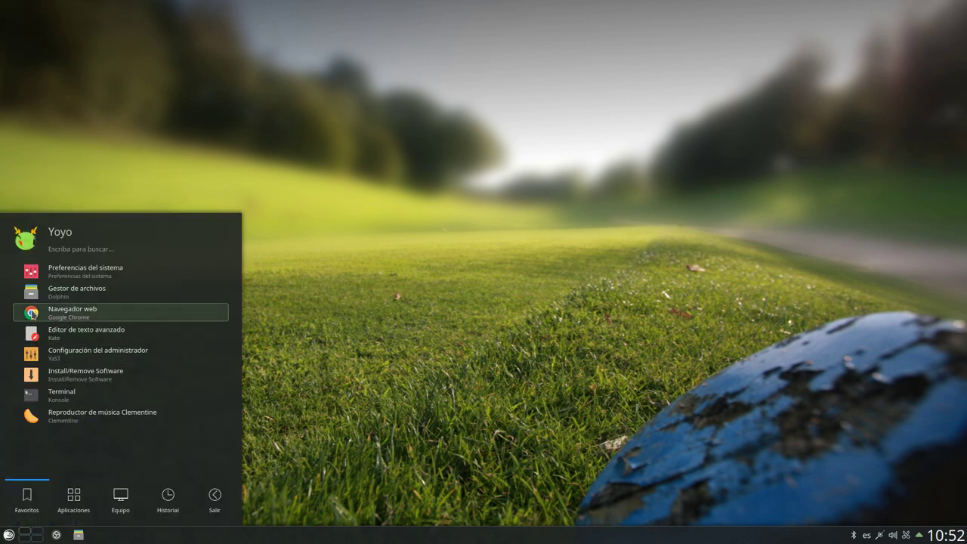
left_click(307, 378)
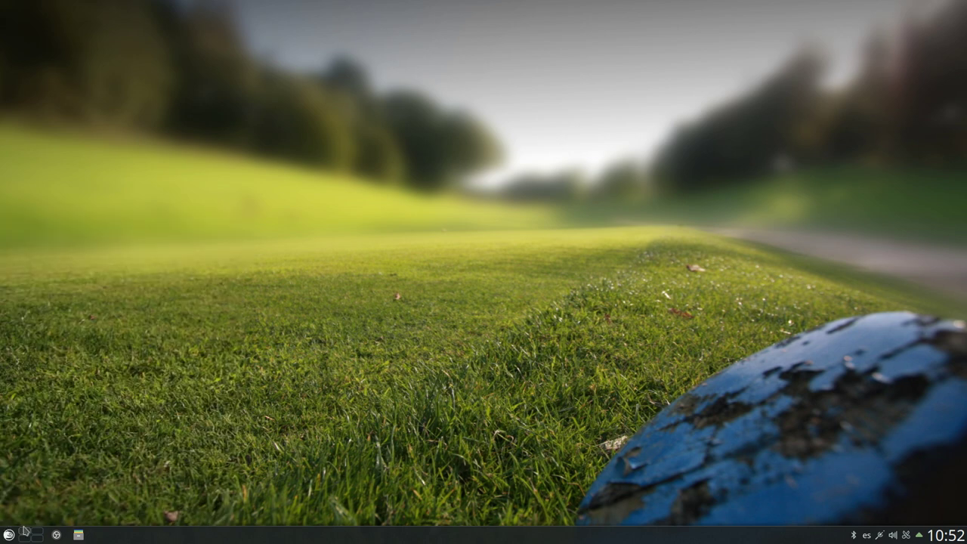
Add the fairfox entry from the Internet applications to the launcher's favorites and close the launcher
left_click(9, 535)
left_click(74, 520)
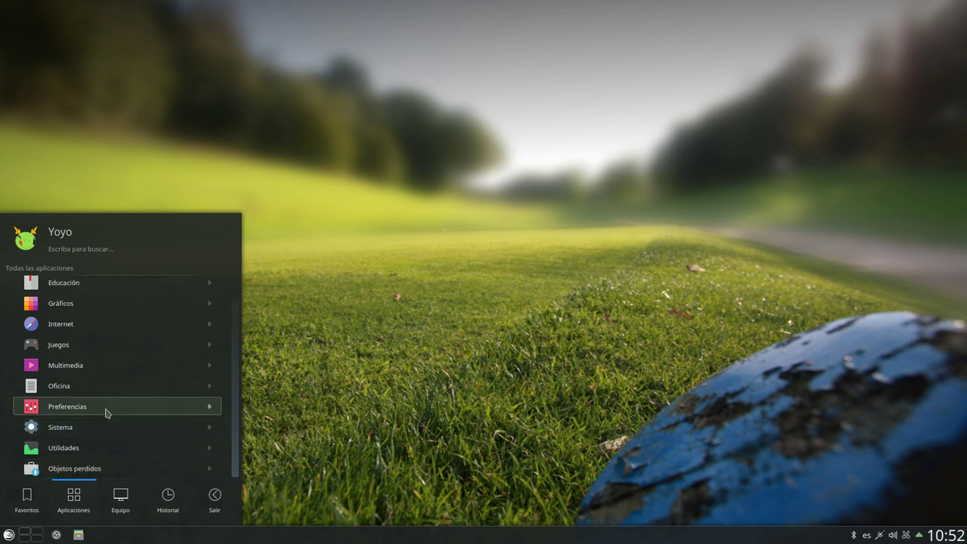
left_click(94, 328)
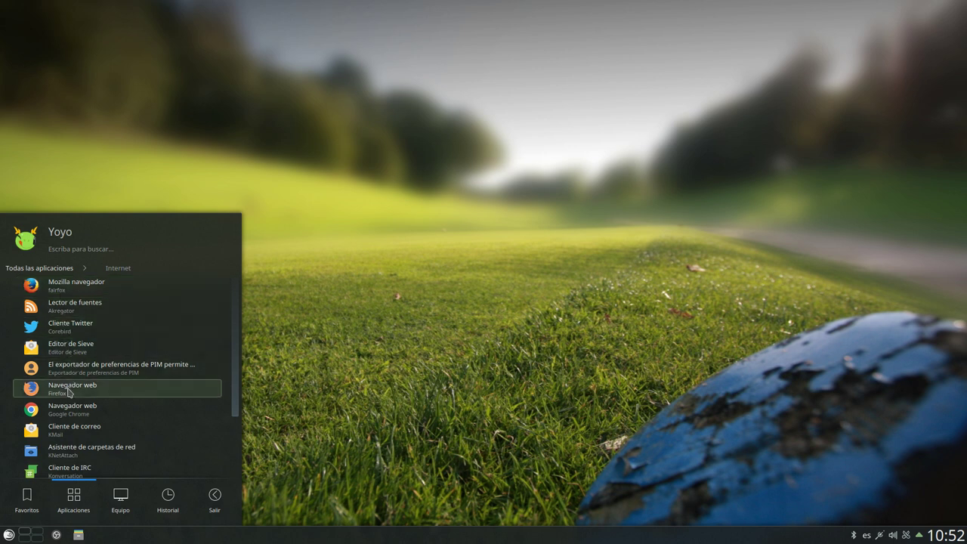
right_click(68, 285)
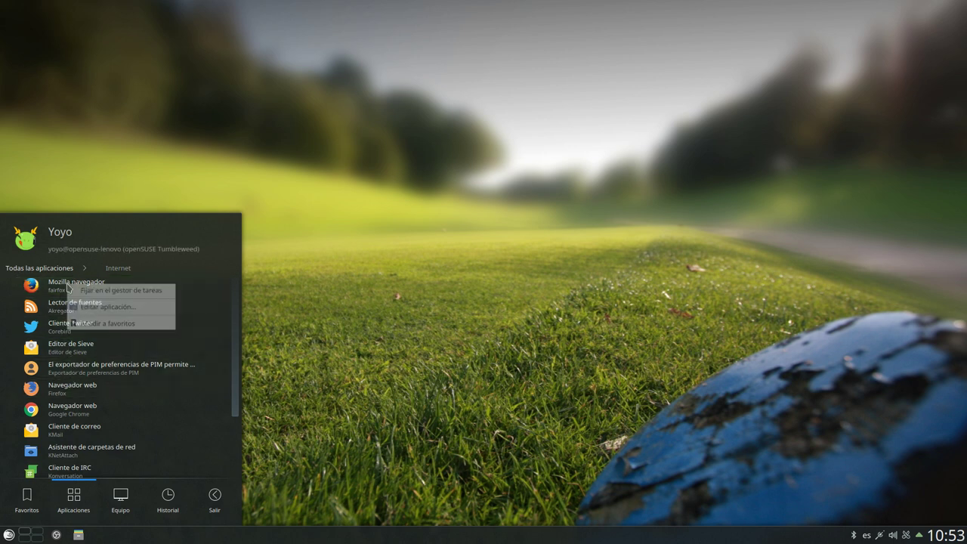
left_click(88, 324)
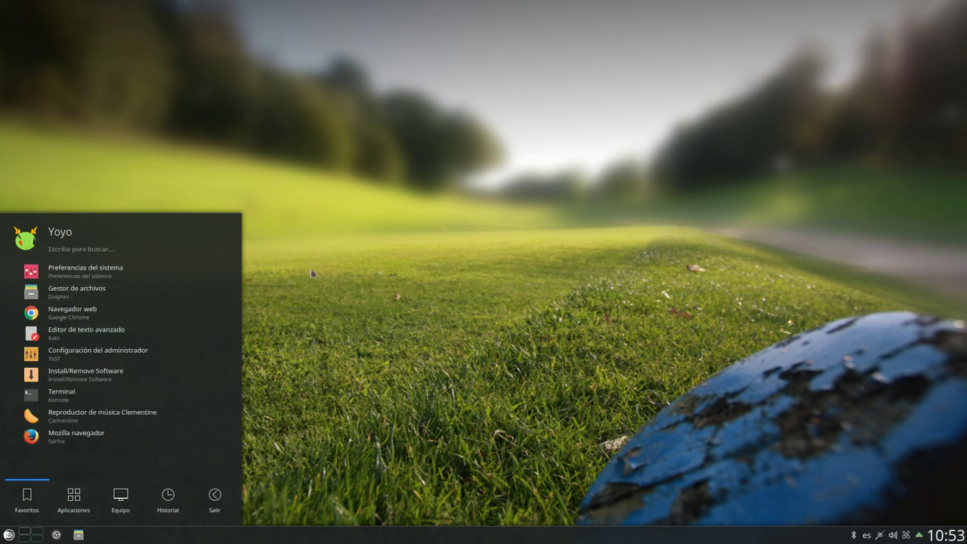
left_click(414, 307)
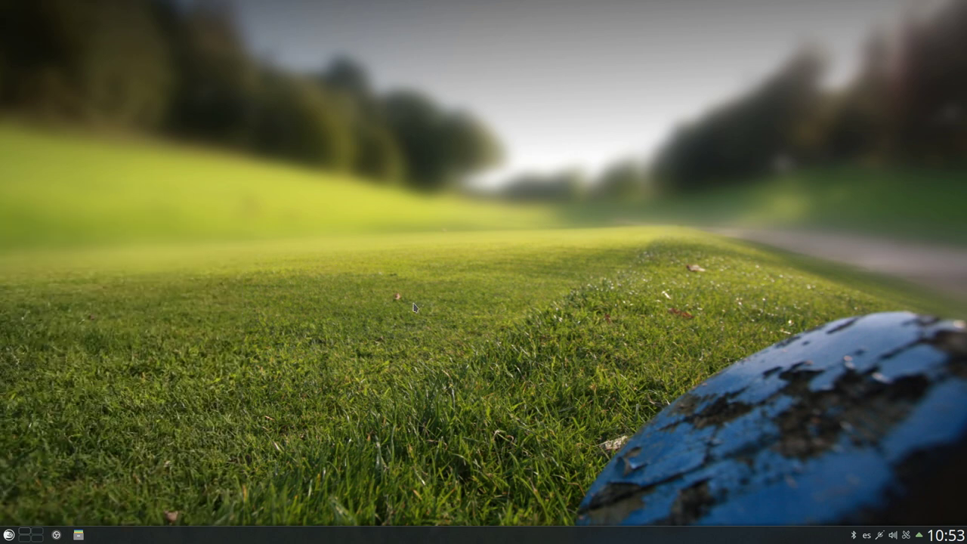
Move fairfox up the favorites list to Google Chrome's place and launch it
left_click(8, 535)
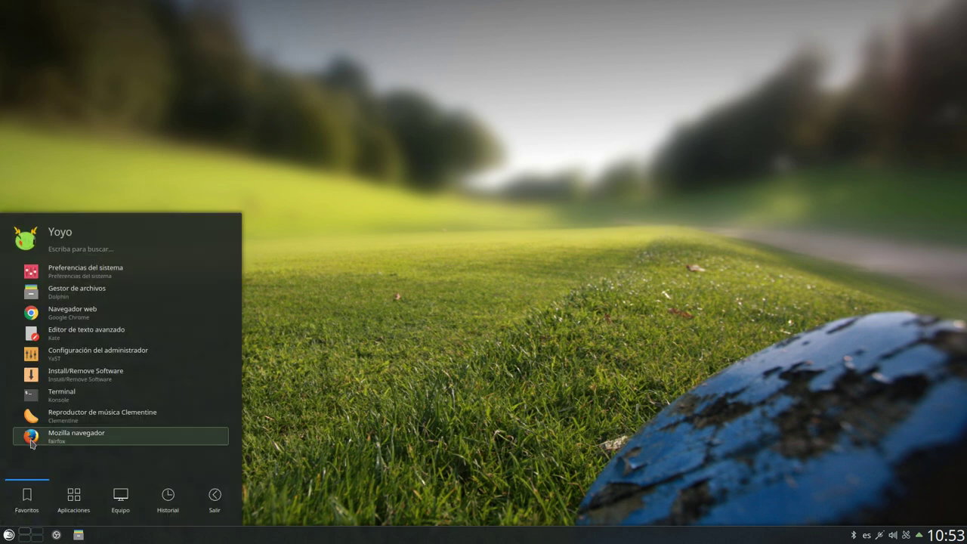
left_click_drag(32, 440, 36, 318)
left_click(40, 315)
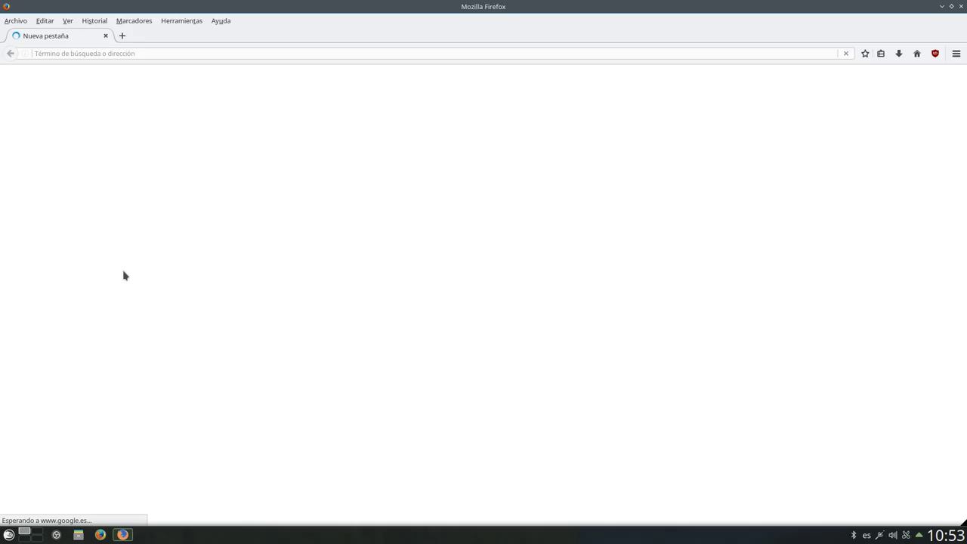
View the version information of the launched Firefox and close it
left_click(222, 25)
left_click(227, 139)
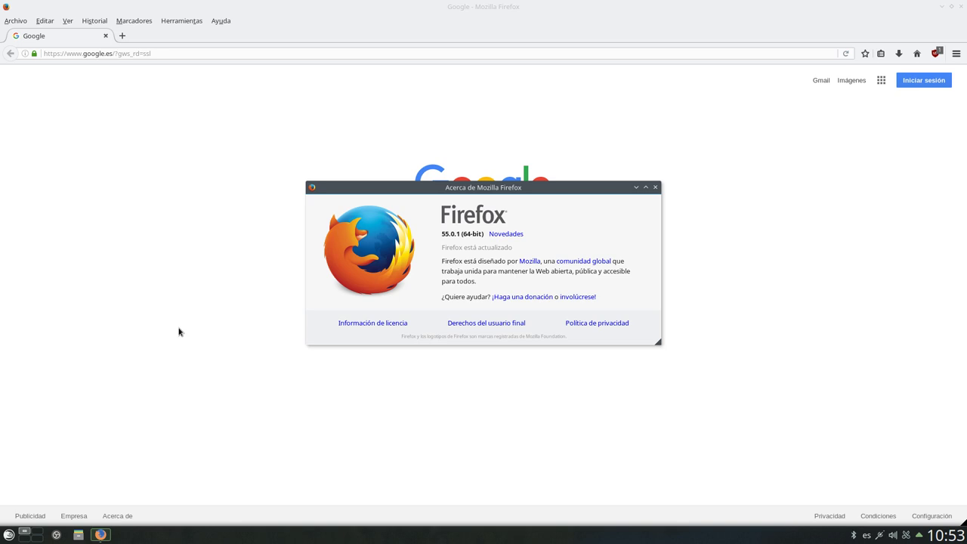
left_click(655, 189)
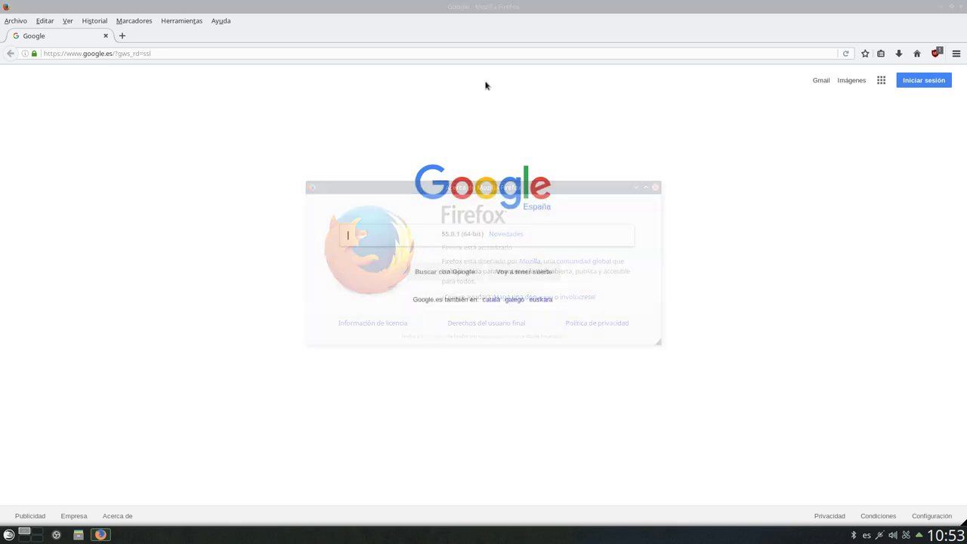
Review the installed extensions, themes, plugins and dictionaries in the add-ons manager and close it
left_click(193, 21)
left_click(191, 47)
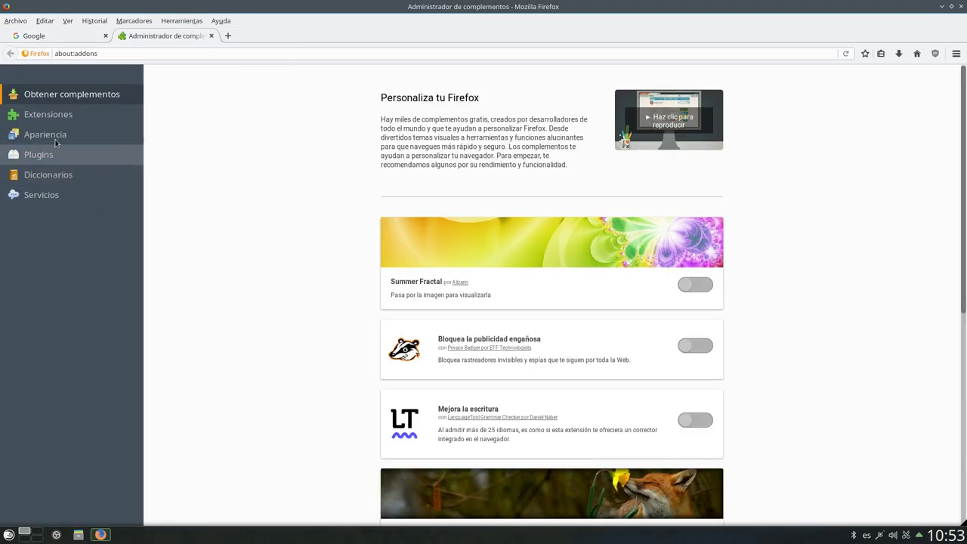
left_click(47, 114)
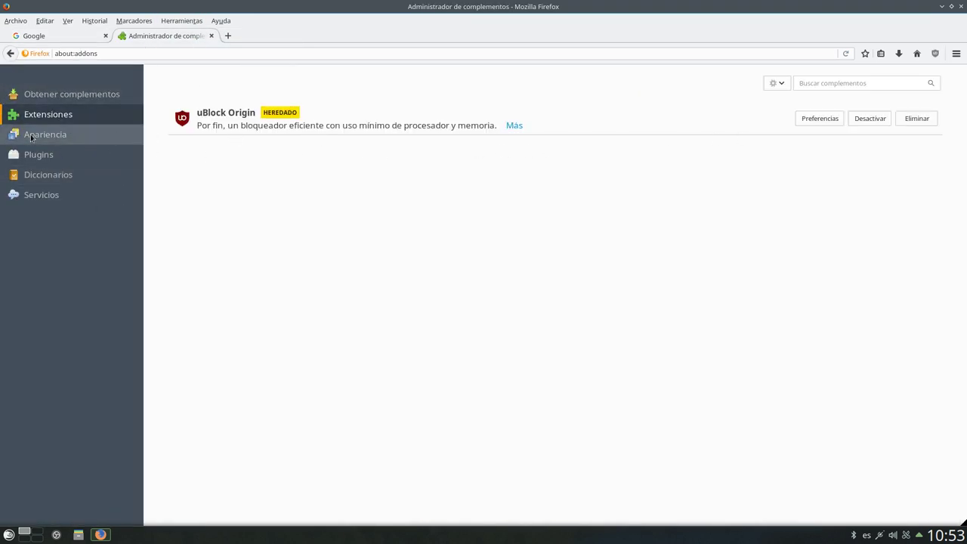
left_click(121, 135)
left_click(129, 155)
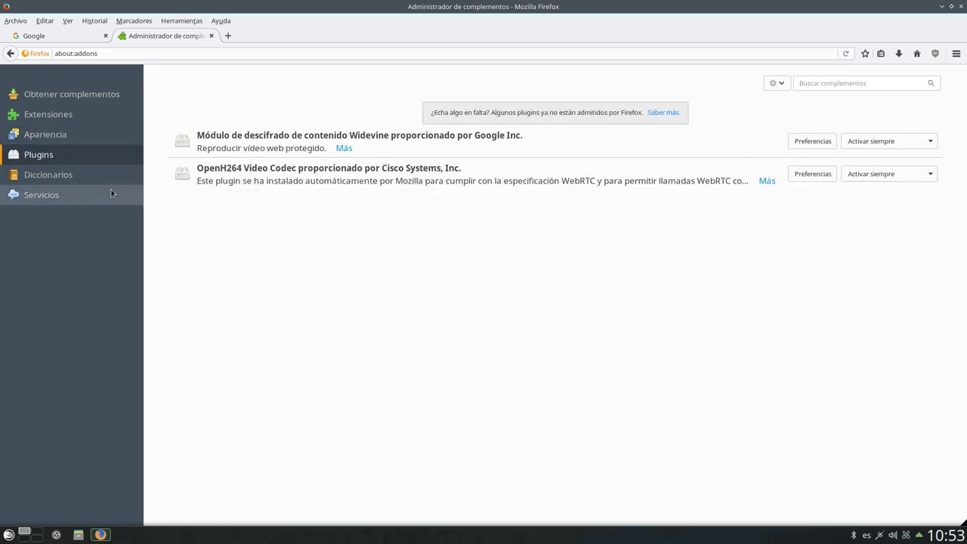
left_click(76, 175)
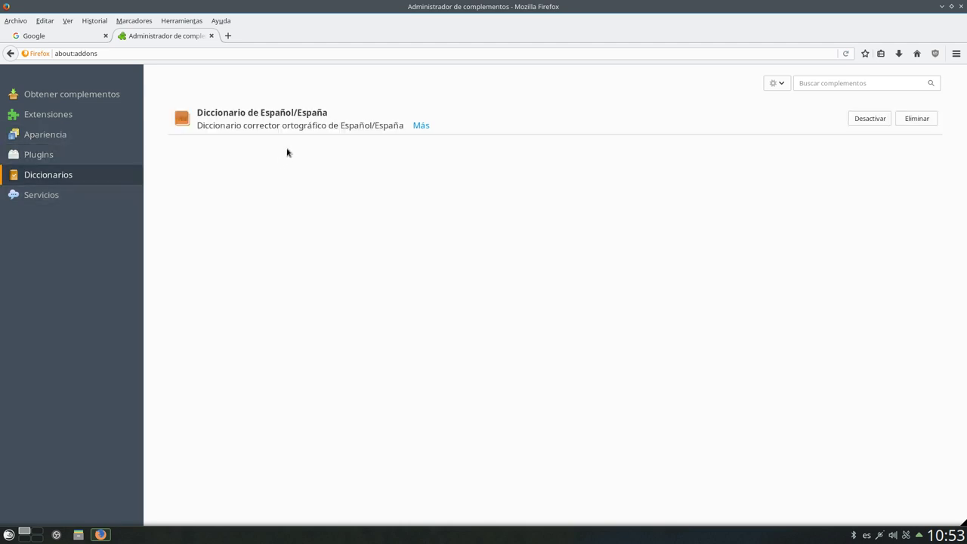
left_click(211, 36)
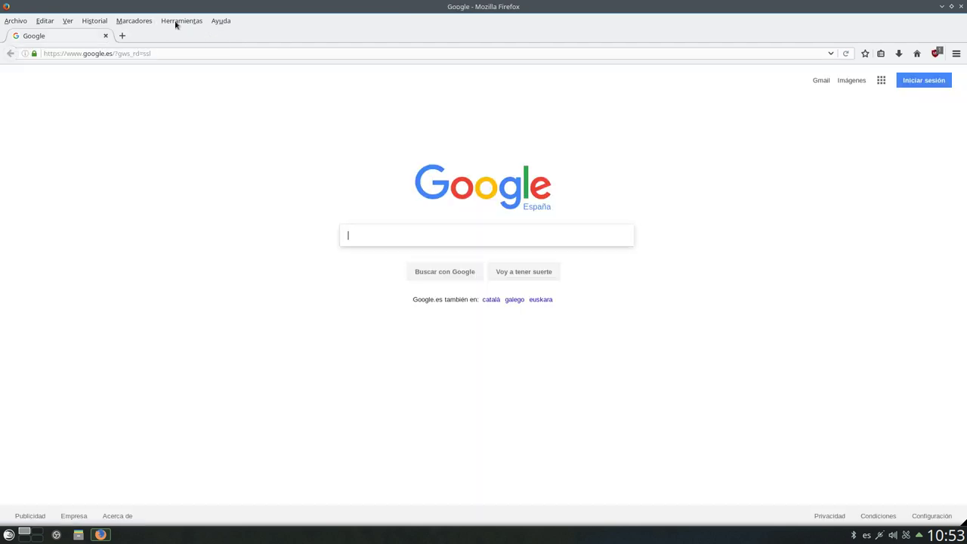
View the list of saved bookmarks and close it
left_click(881, 53)
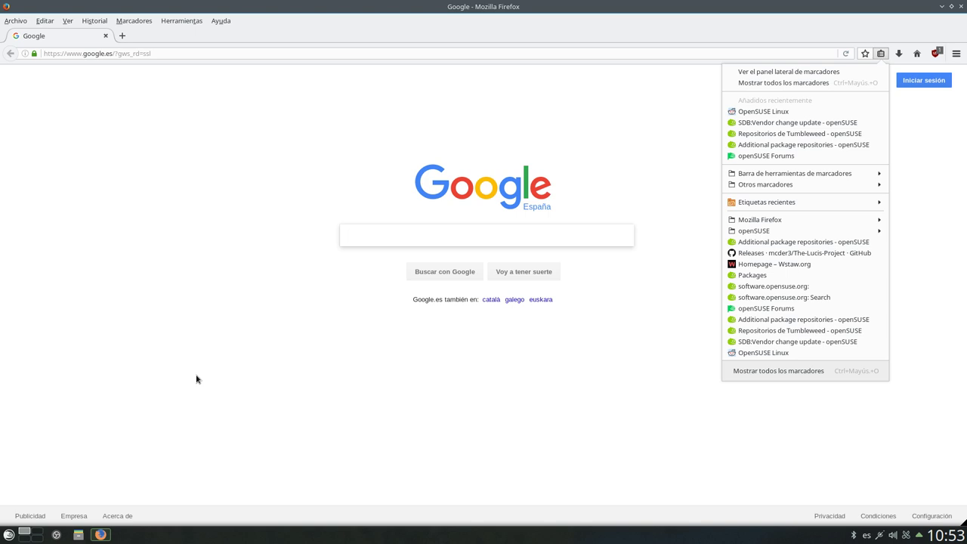
left_click(207, 304)
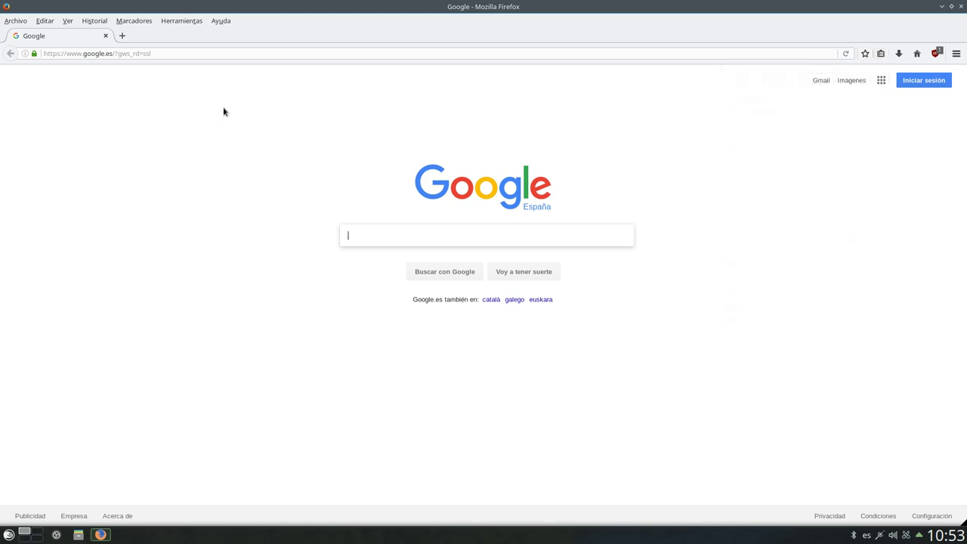
Check the Firefox version and update information again, closing it once and reopening it
left_click(223, 22)
left_click(245, 139)
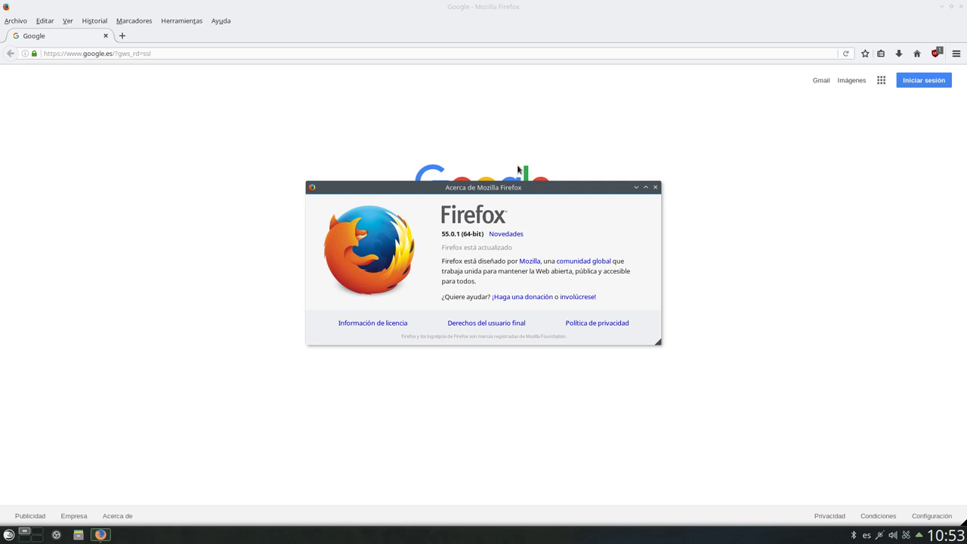
left_click(655, 187)
left_click(222, 20)
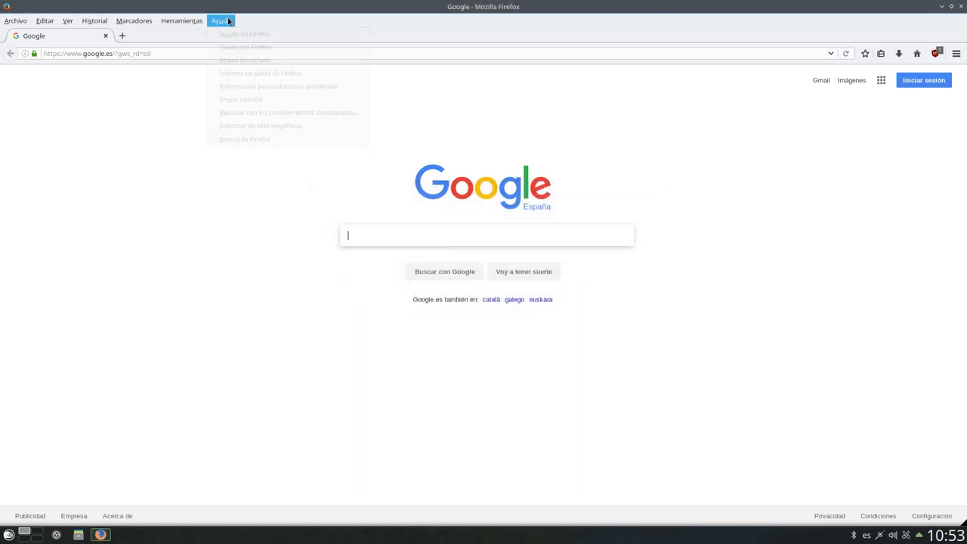
left_click(244, 139)
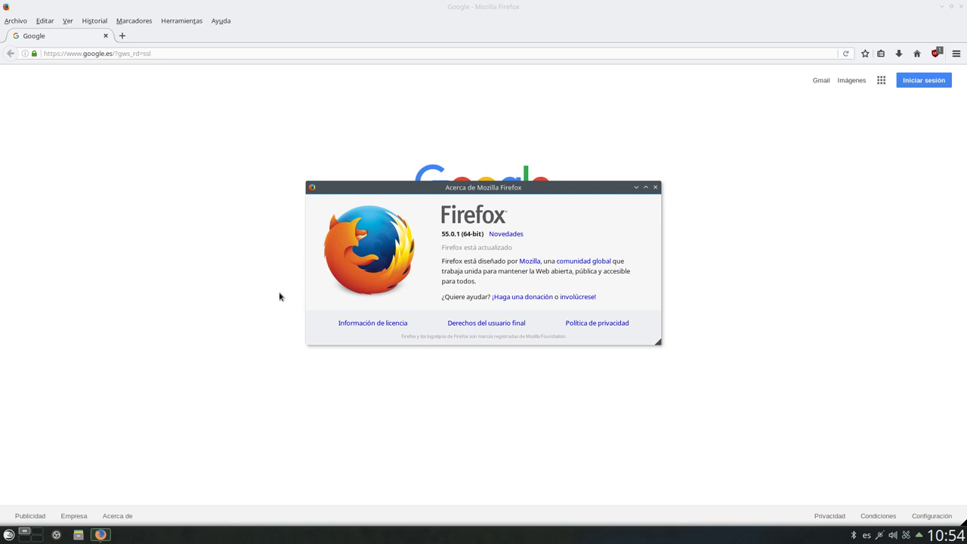
Close the Firefox version information, view it once more and close it again
left_click(655, 186)
left_click(221, 21)
left_click(238, 139)
left_click(655, 187)
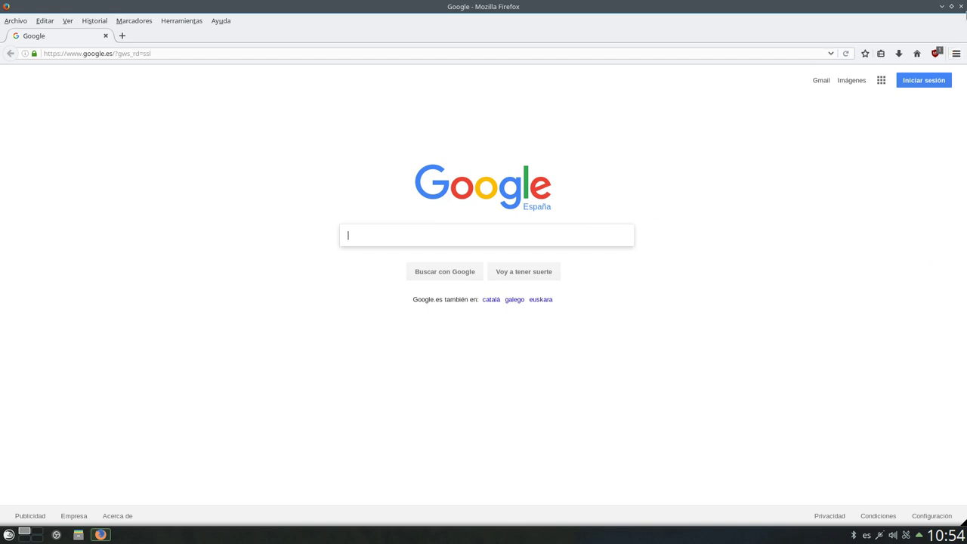
Minimise the Firefox window, restore it to check that it comes back, and minimise it again
left_click(943, 7)
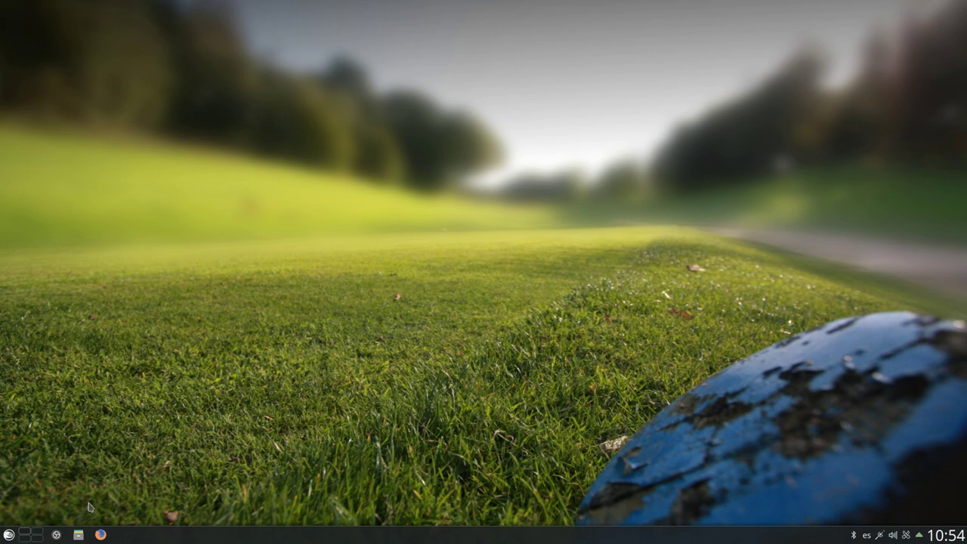
left_click(100, 534)
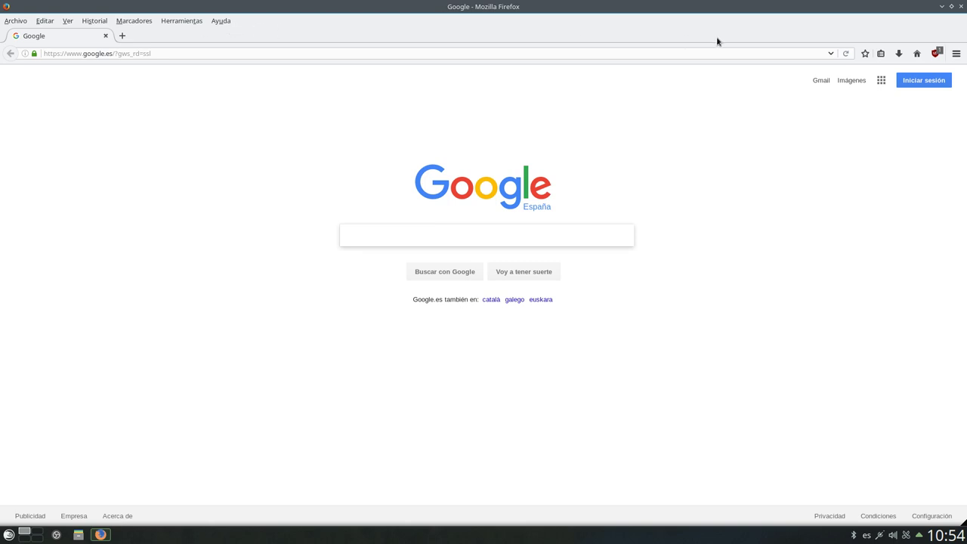
left_click(944, 7)
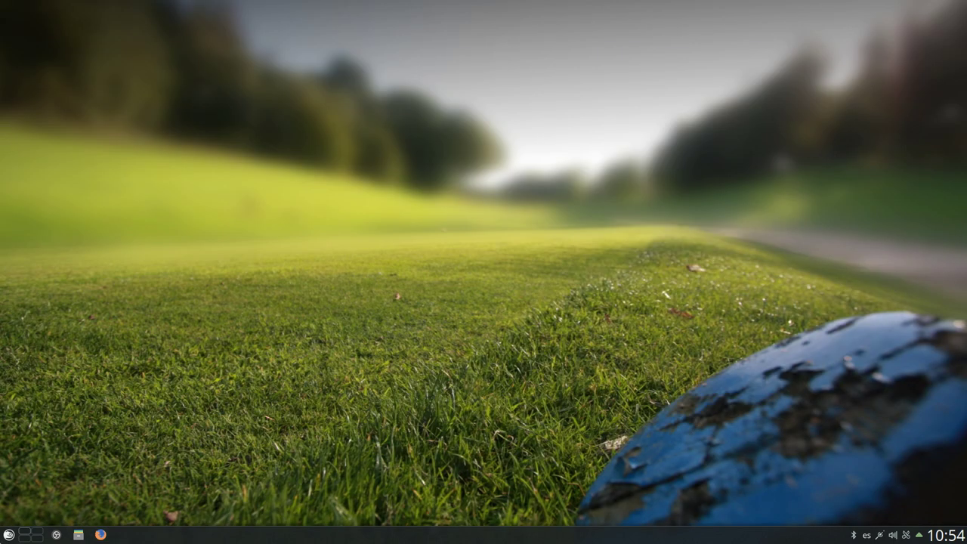
In the system preferences' default applications, set the web browser to open http and https URLs "en el siguiente navegador"
left_click(9, 534)
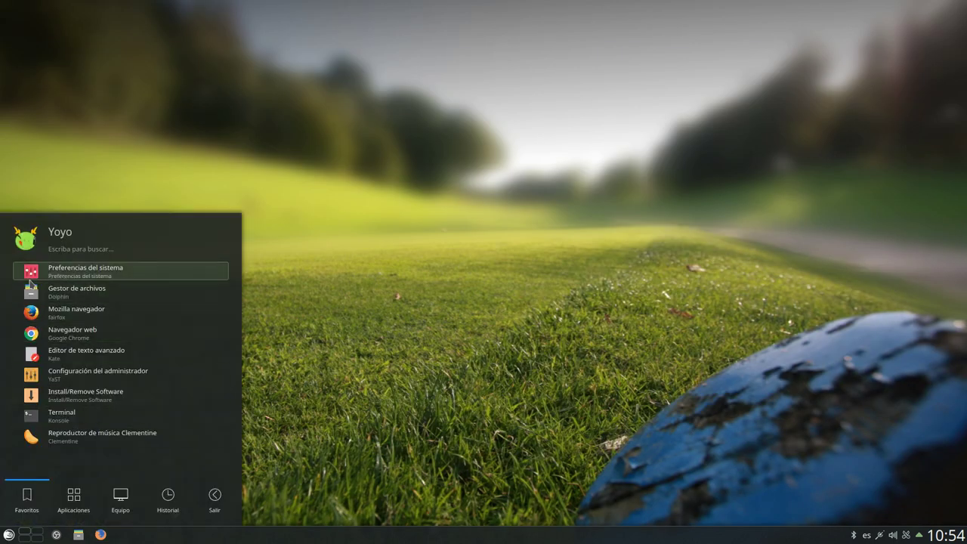
left_click(34, 273)
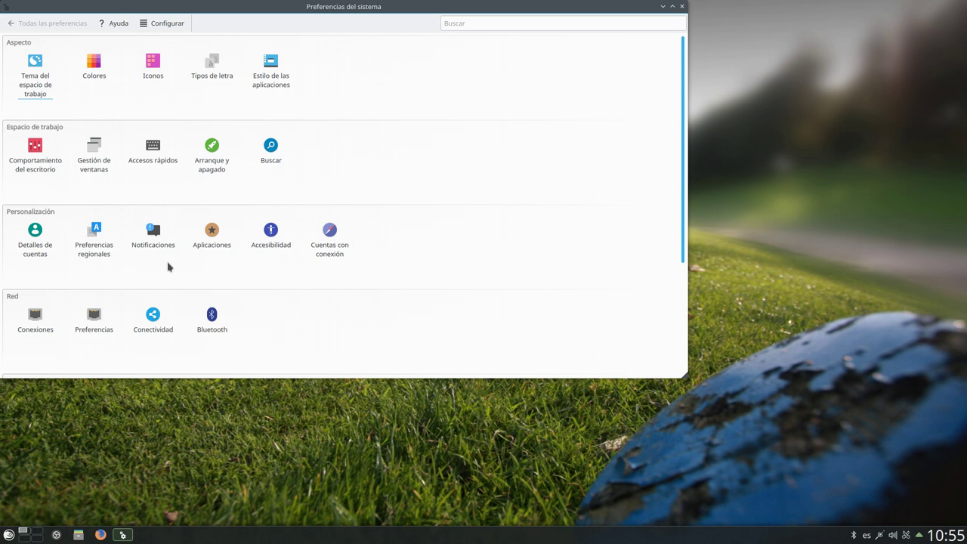
left_click_drag(267, 12, 295, 18)
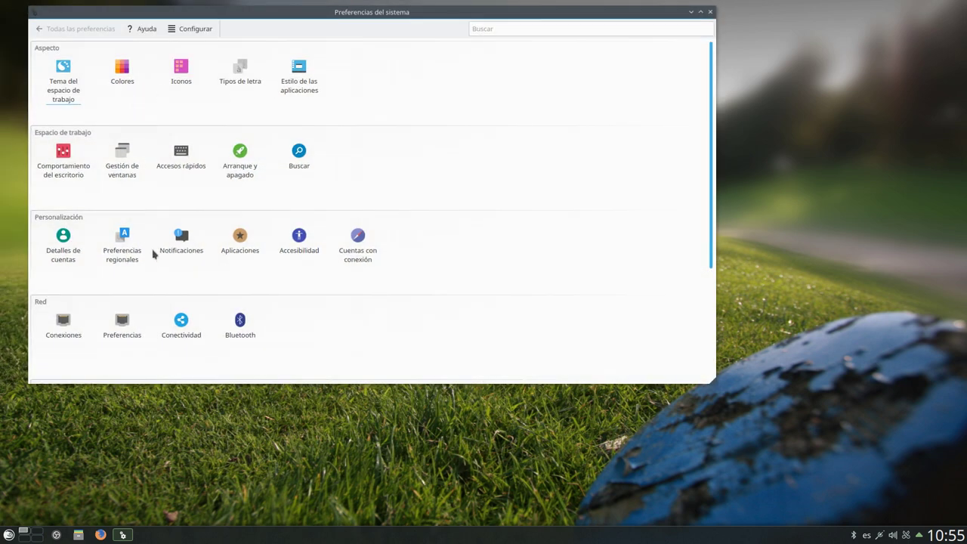
left_click(242, 239)
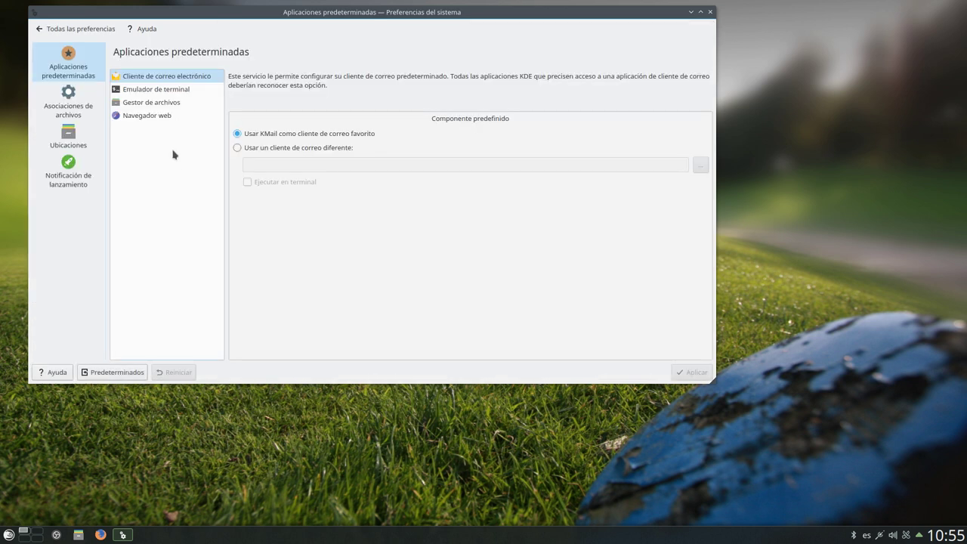
left_click(141, 117)
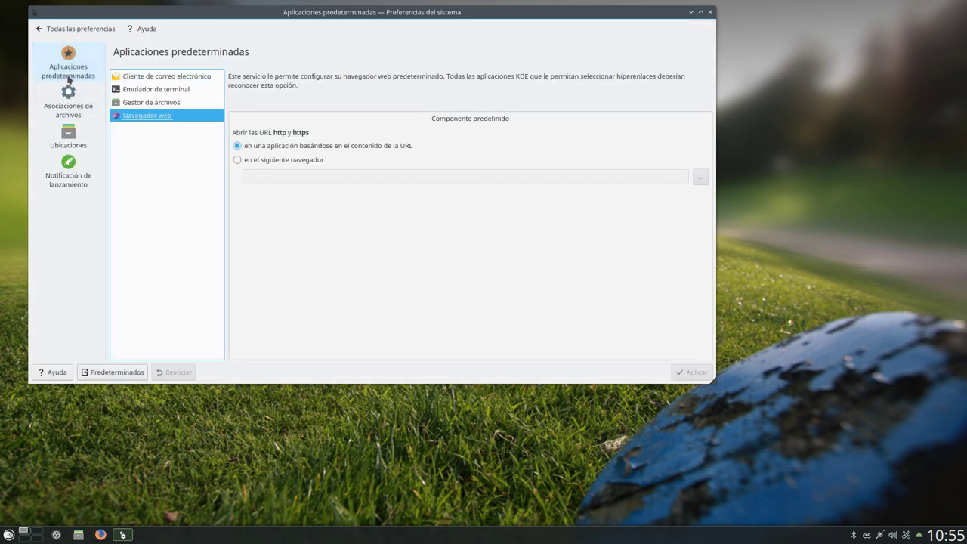
left_click(237, 161)
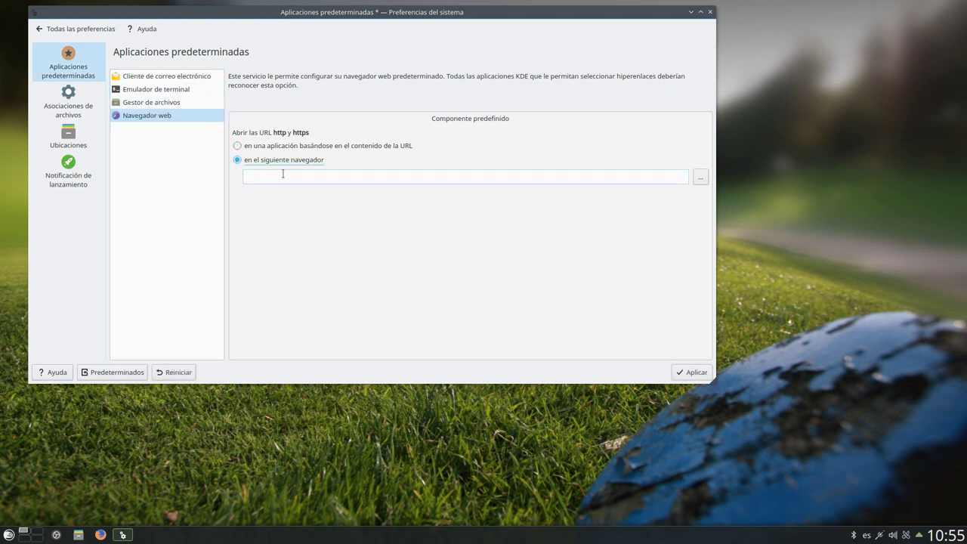
Choose fairfox from the Internet category as the default web browser, apply the change and close the system preferences
left_click(700, 178)
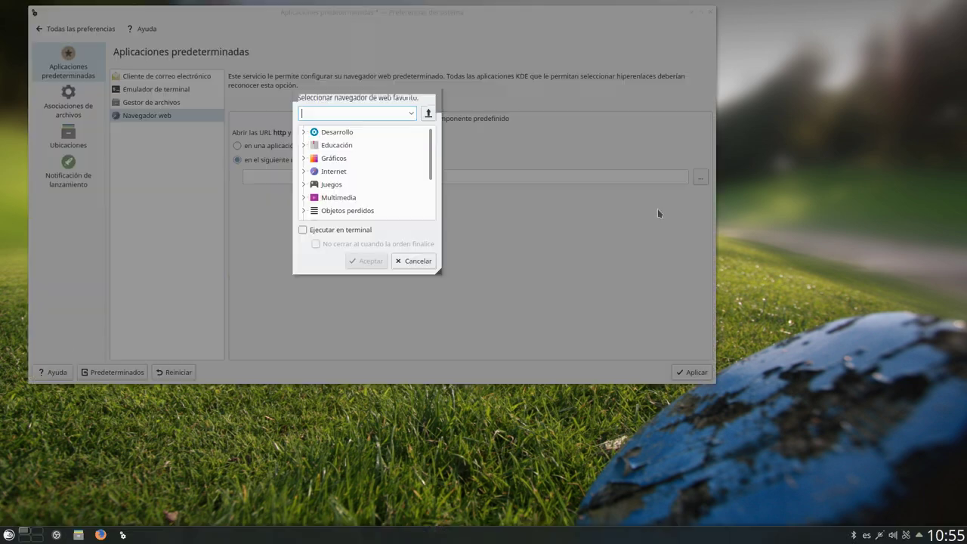
left_click(309, 172)
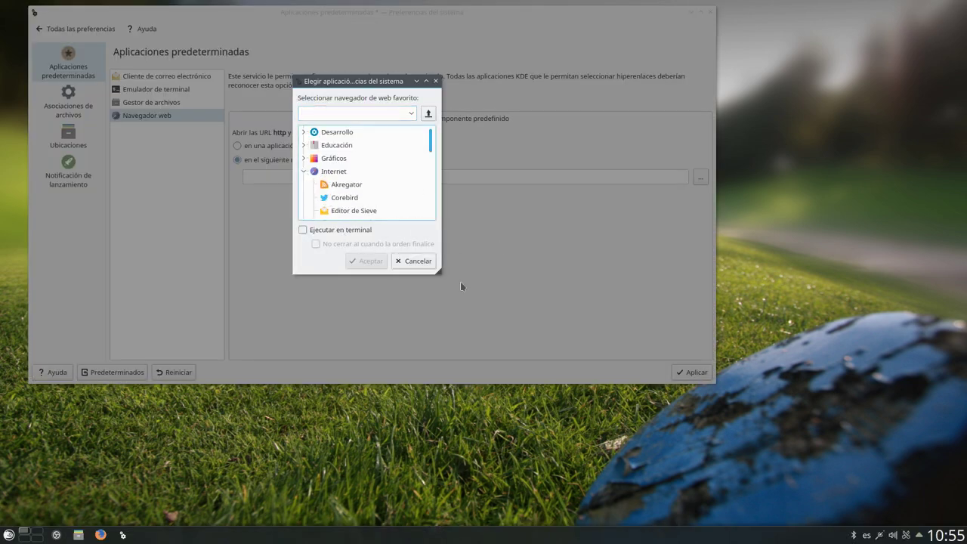
left_click_drag(442, 273, 581, 403)
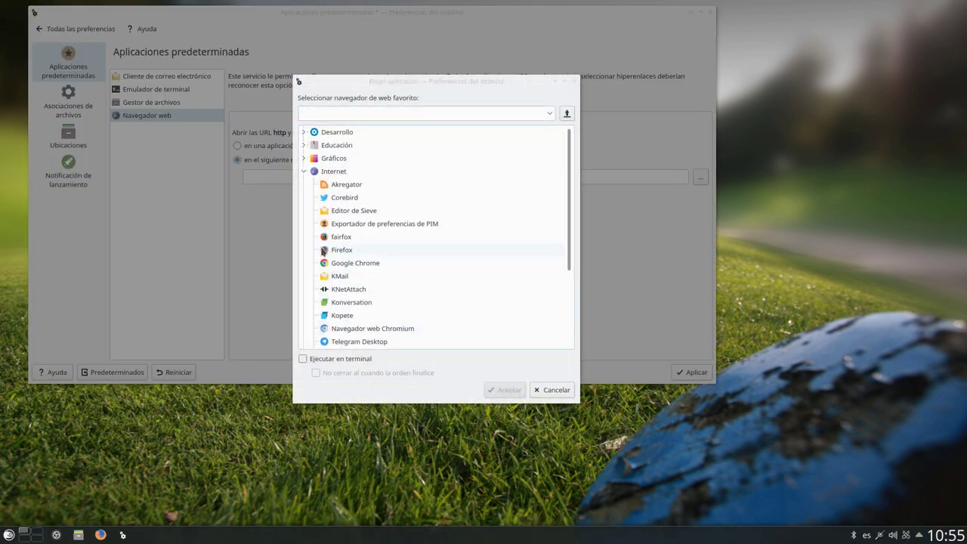
left_click(341, 238)
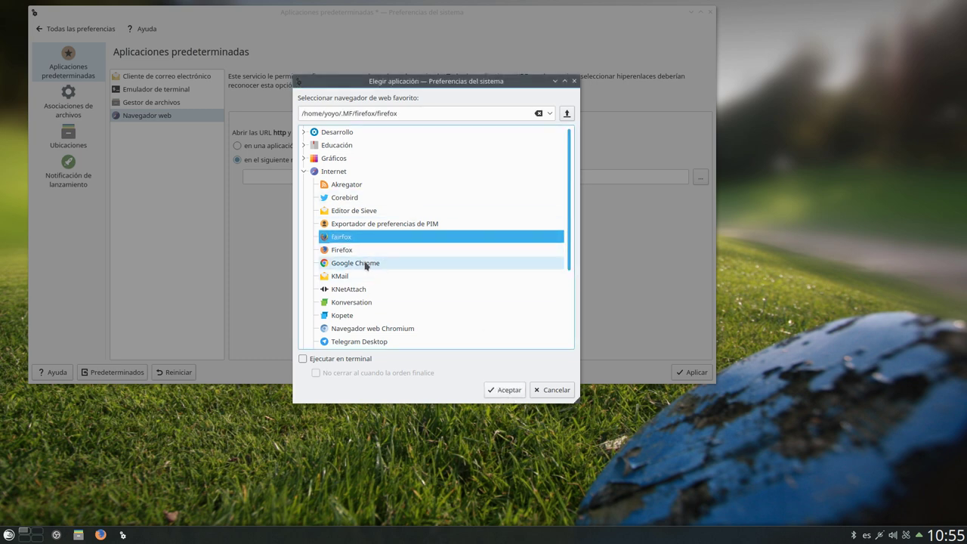
left_click(503, 390)
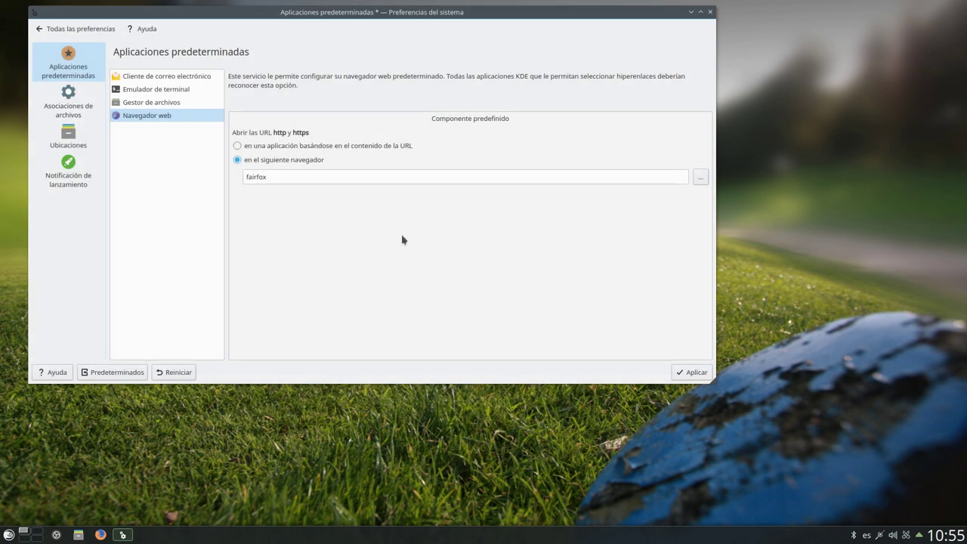
left_click(690, 372)
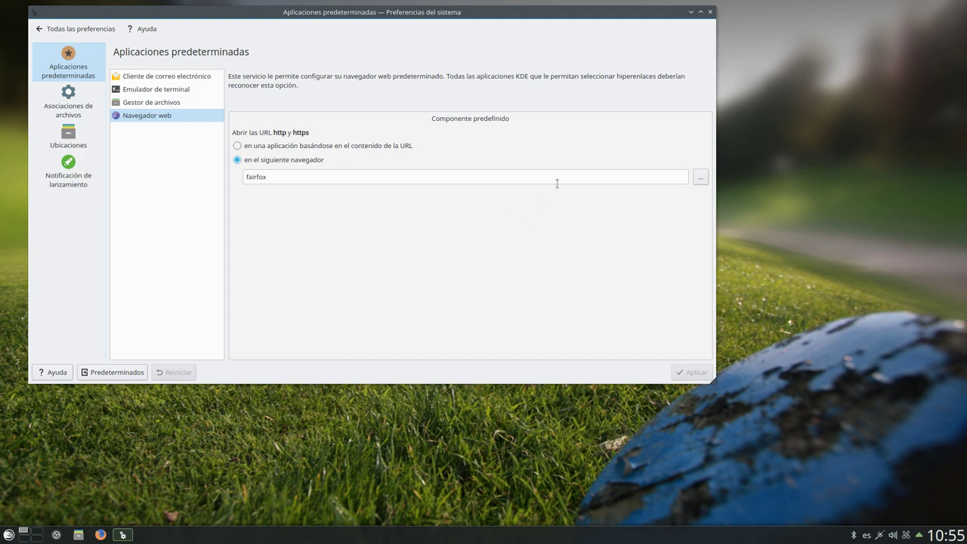
left_click(710, 11)
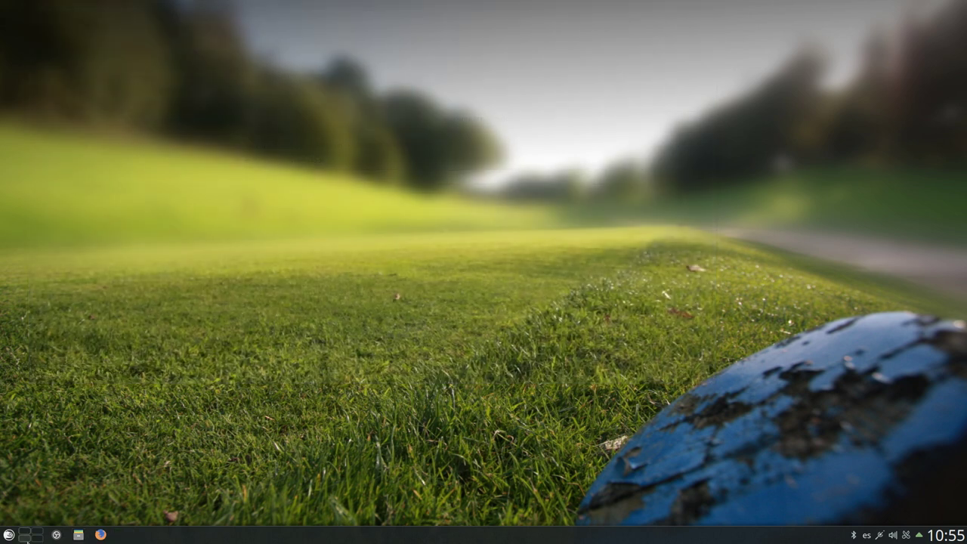
left_click(56, 535)
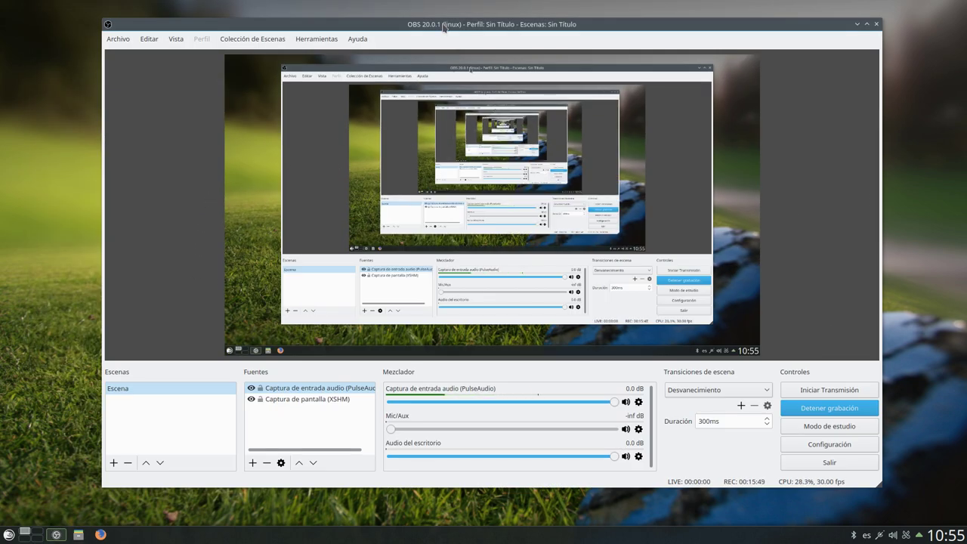
left_click_drag(443, 26, 458, 23)
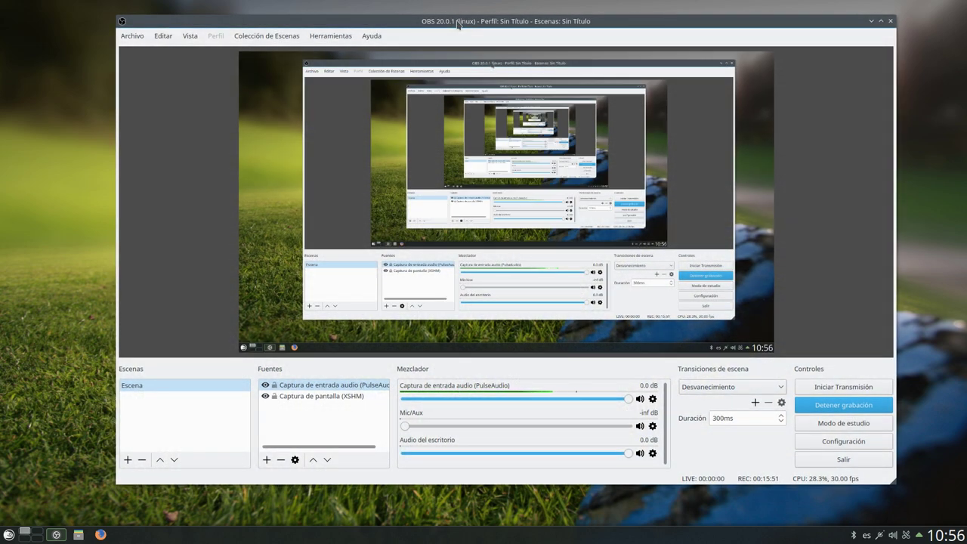